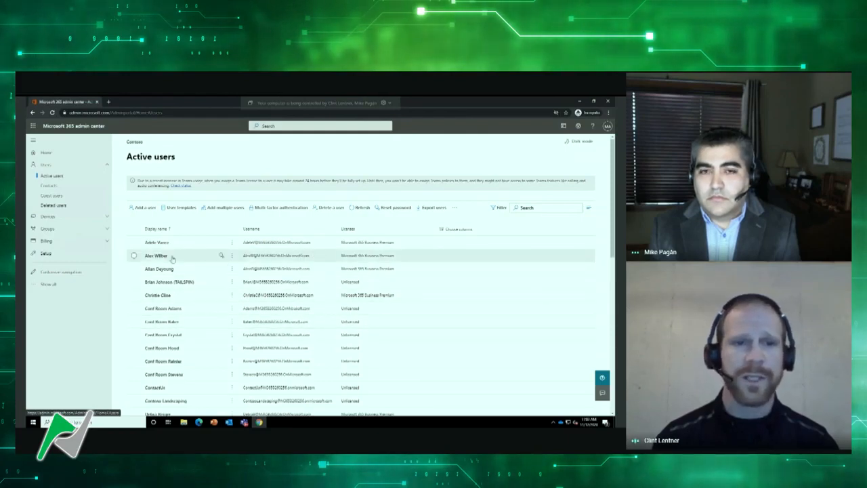
Review the contact information form of the first listed active user, and close the user's details without changes
click(156, 243)
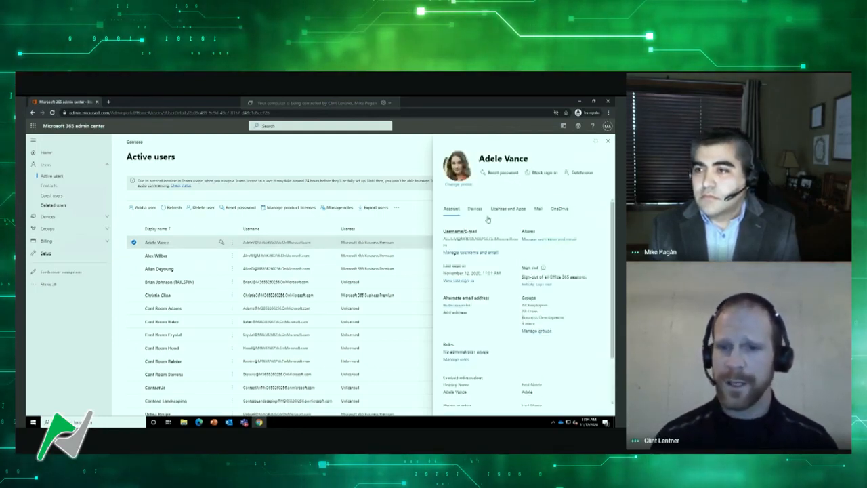
scroll(500, 324, down, 2)
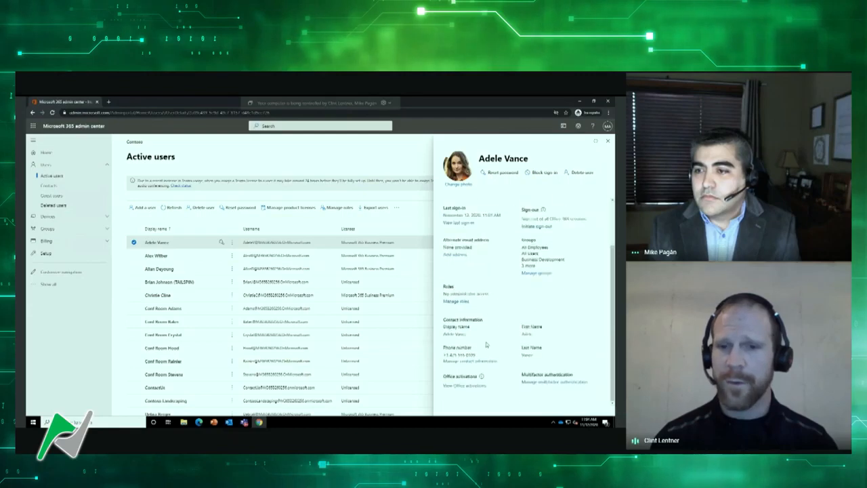
click(459, 365)
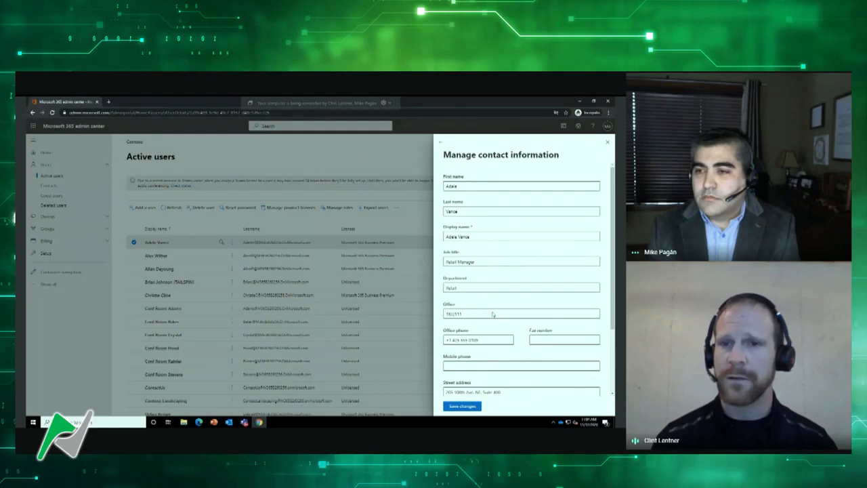
scroll(499, 326, down, 3)
scroll(499, 327, up, 3)
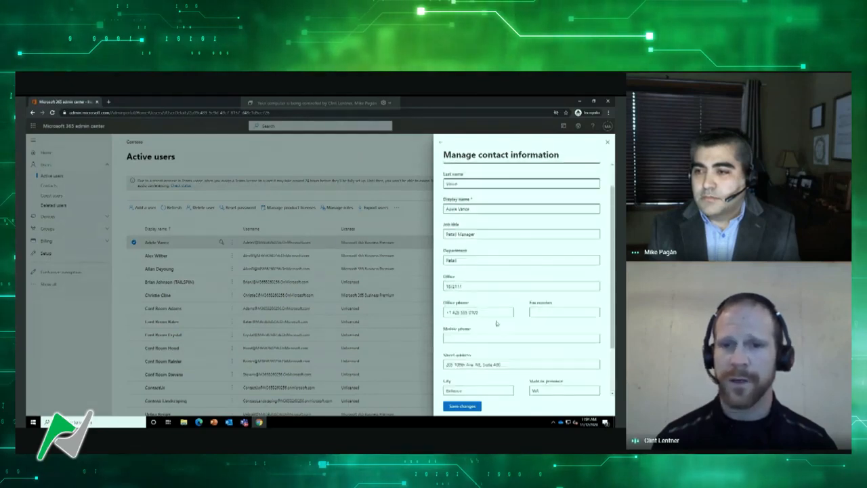
click(441, 143)
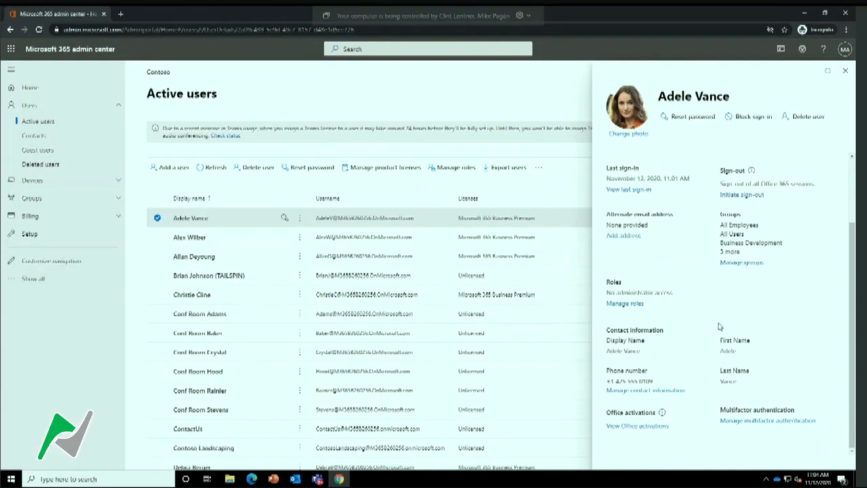
click(845, 70)
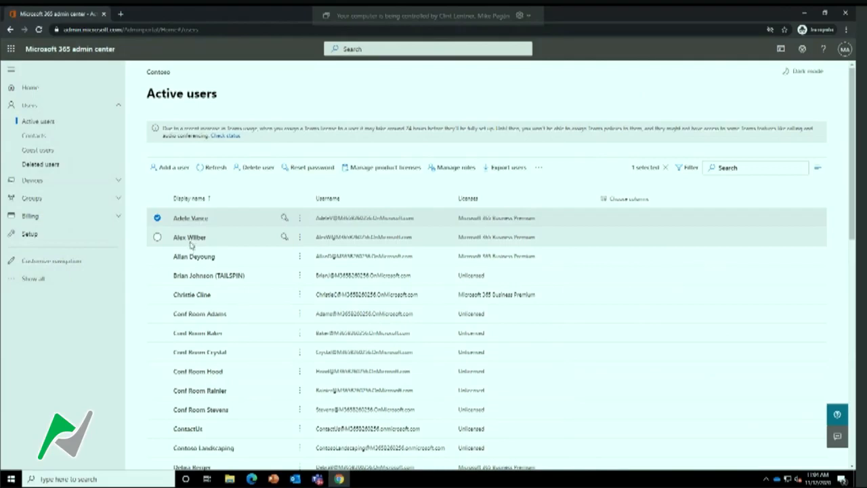
Reset the second listed user's password to a manually created one, entering the new password, and close the form without emailing it
click(221, 238)
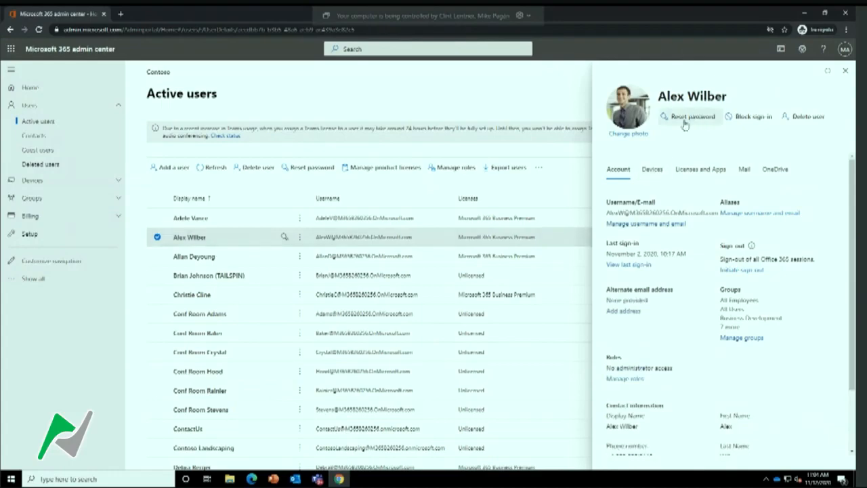
click(686, 118)
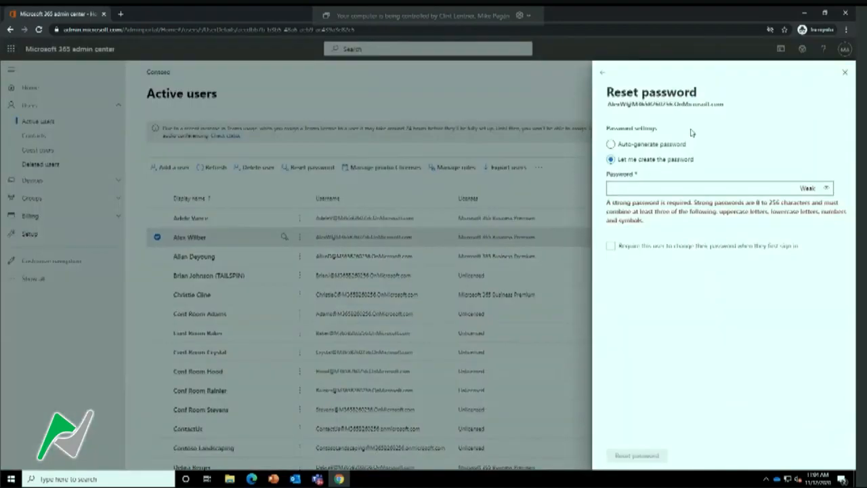
click(634, 145)
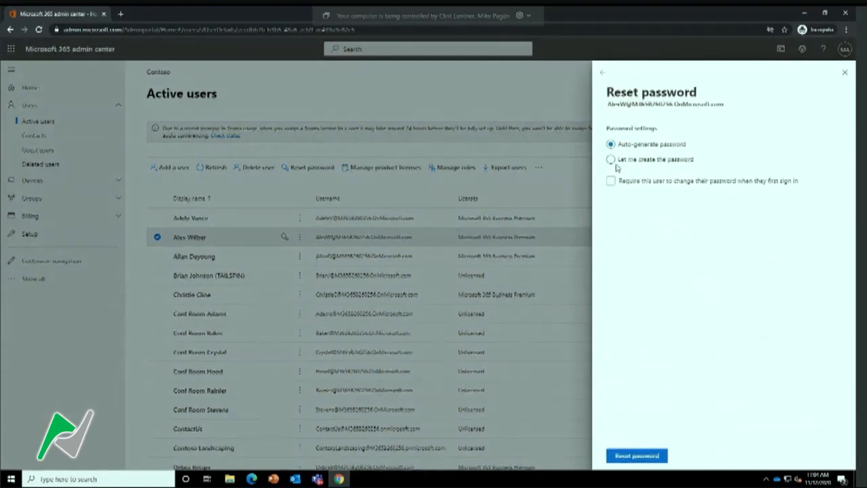
click(612, 160)
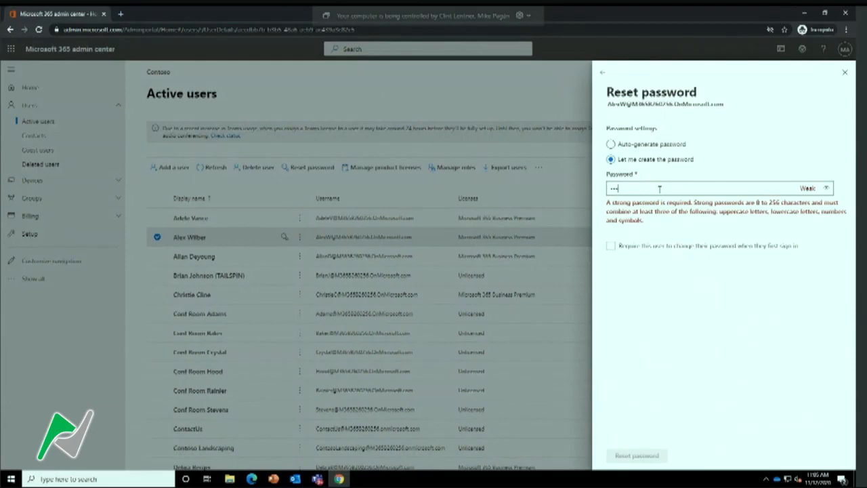
text(•••••)
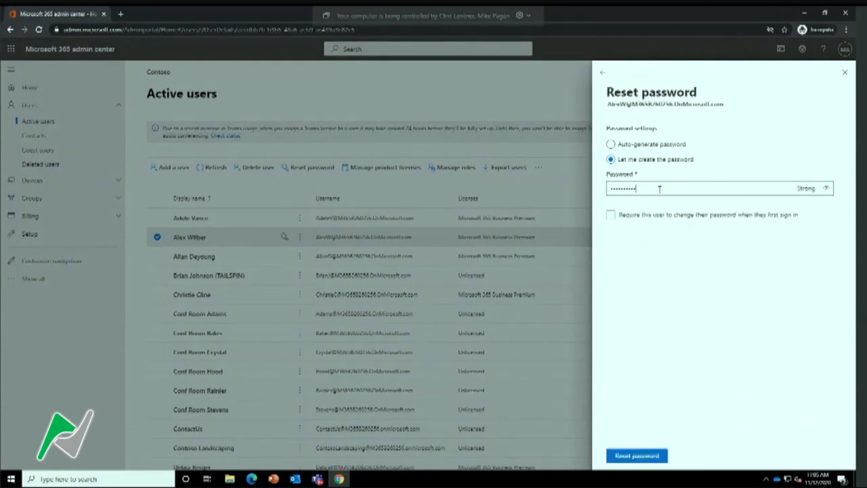
click(611, 214)
click(611, 216)
click(637, 460)
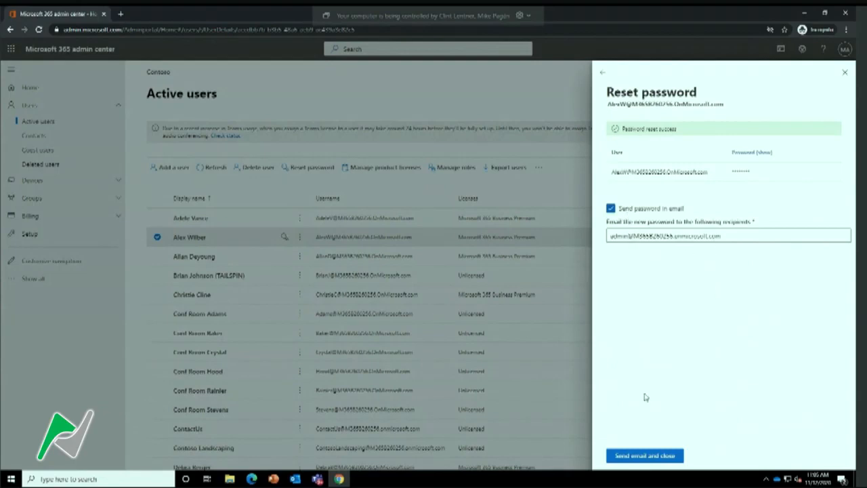
click(845, 72)
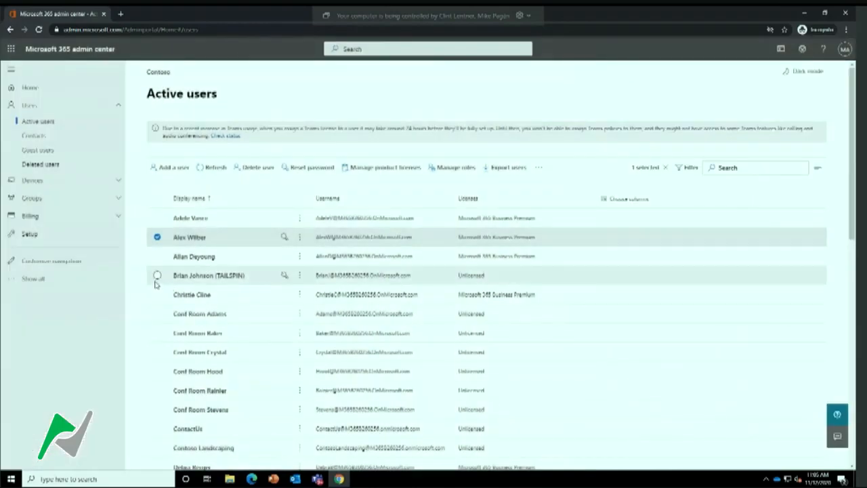
Add the third and fifth listed users to the selection and reset all three passwords with auto-generated ones, requiring a change at first sign-in
click(156, 256)
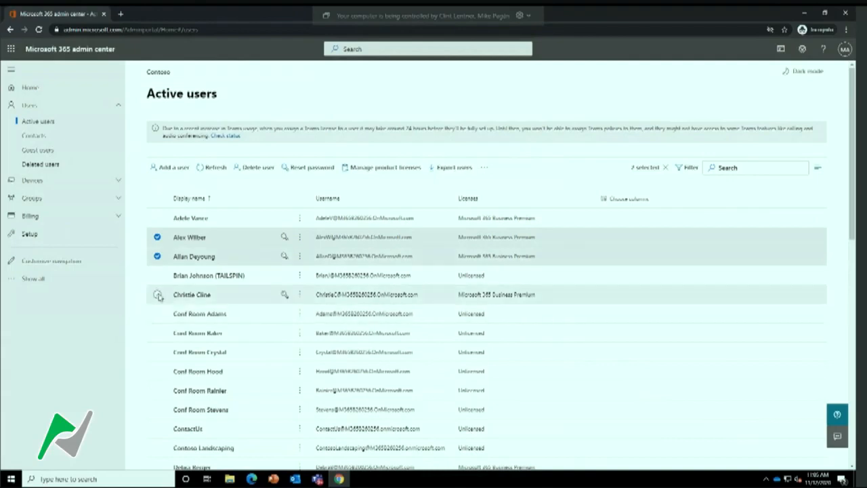
click(156, 294)
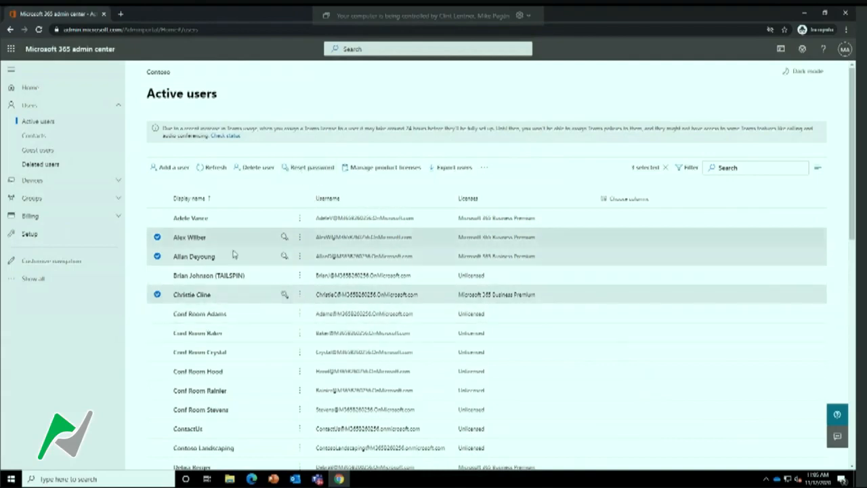
click(301, 168)
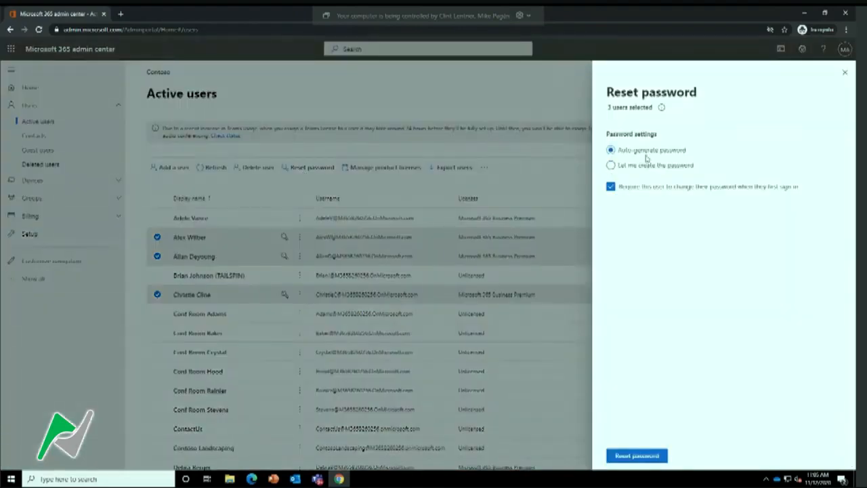
click(625, 167)
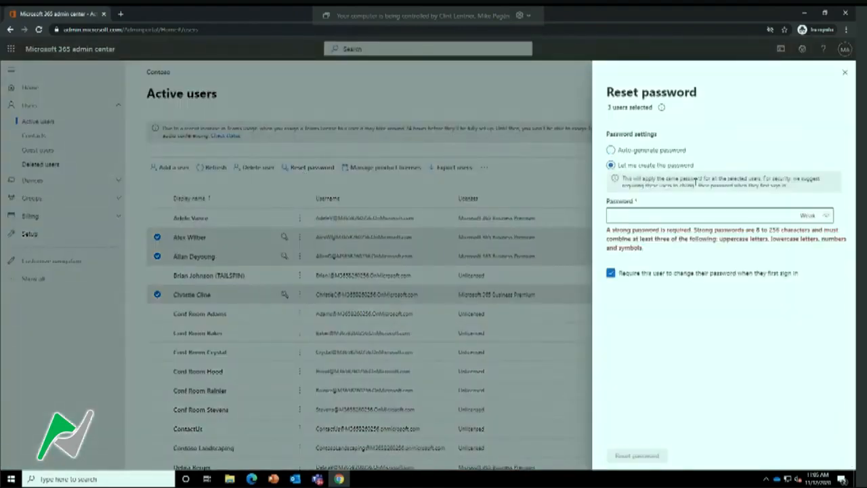
click(612, 151)
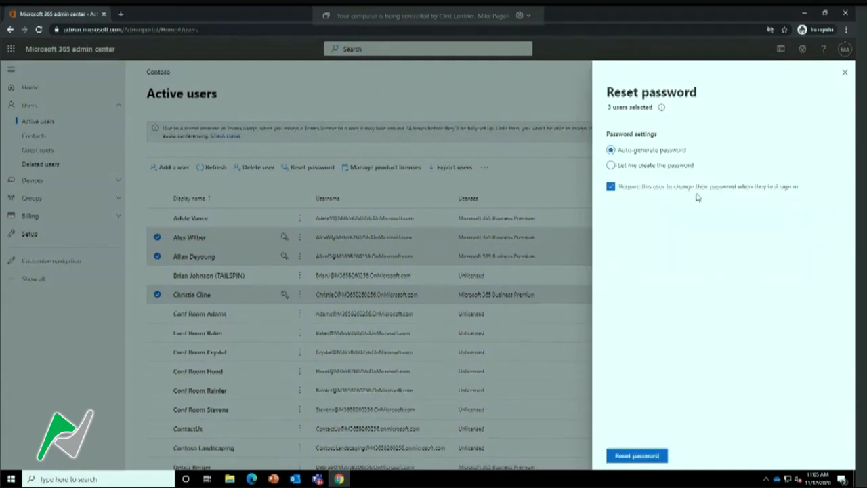
click(636, 455)
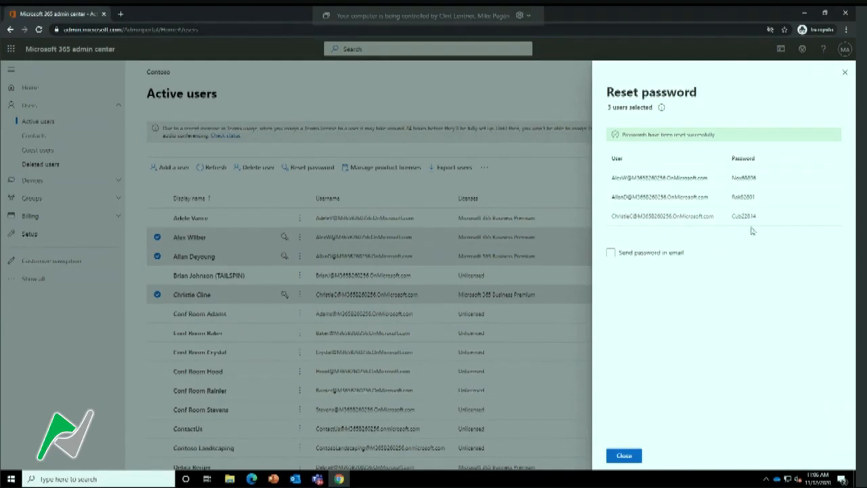
Preview the option to email the new passwords and its recipient field, turn it back off and close the reset form
click(610, 254)
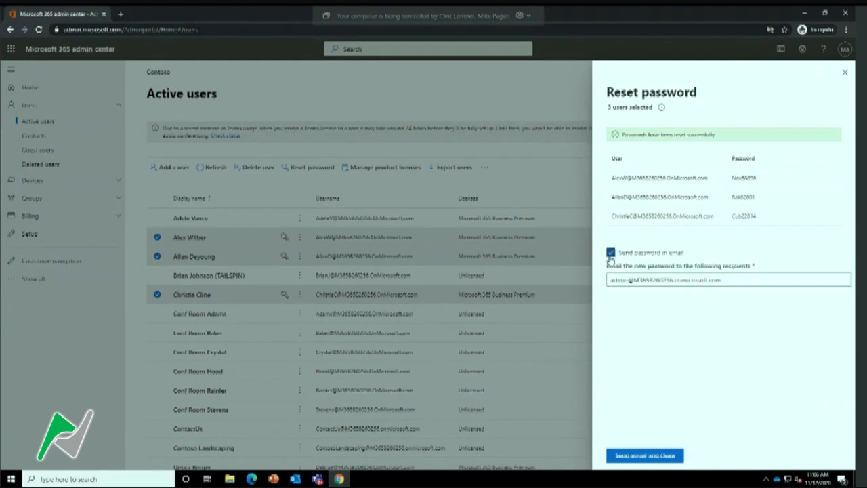
drag(608, 281, 730, 281)
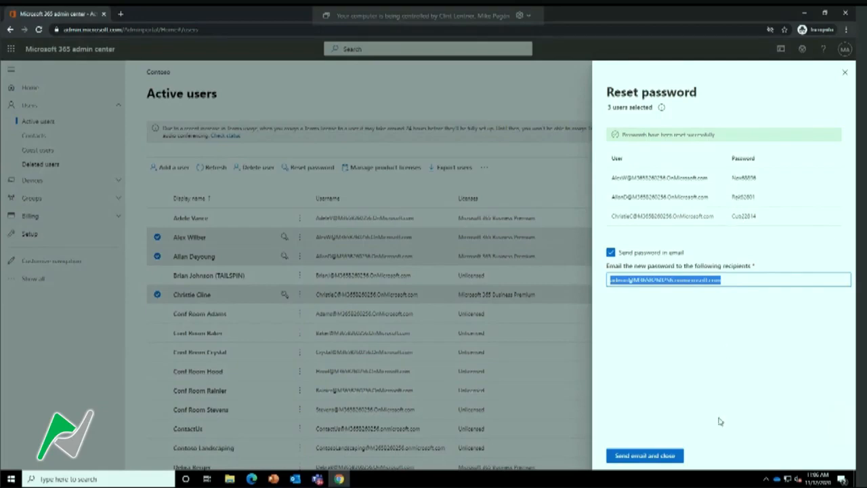
click(611, 253)
click(624, 456)
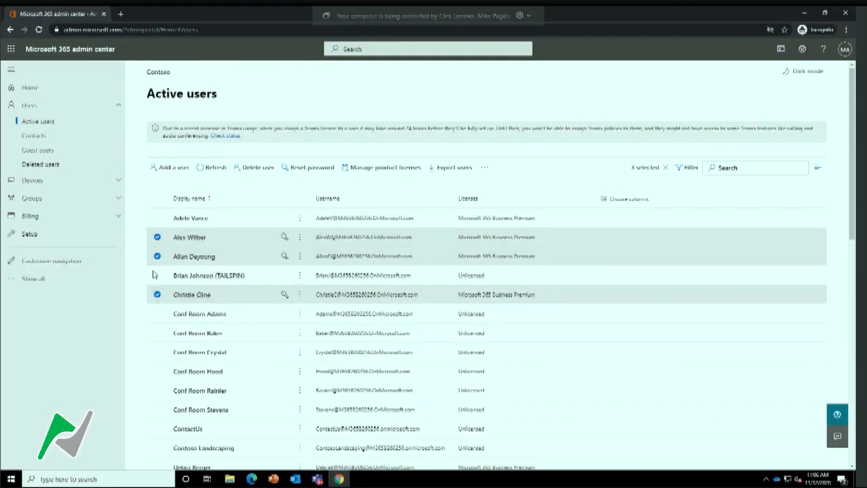
Block the second listed user from signing in, save the change and return to the user's details
click(190, 237)
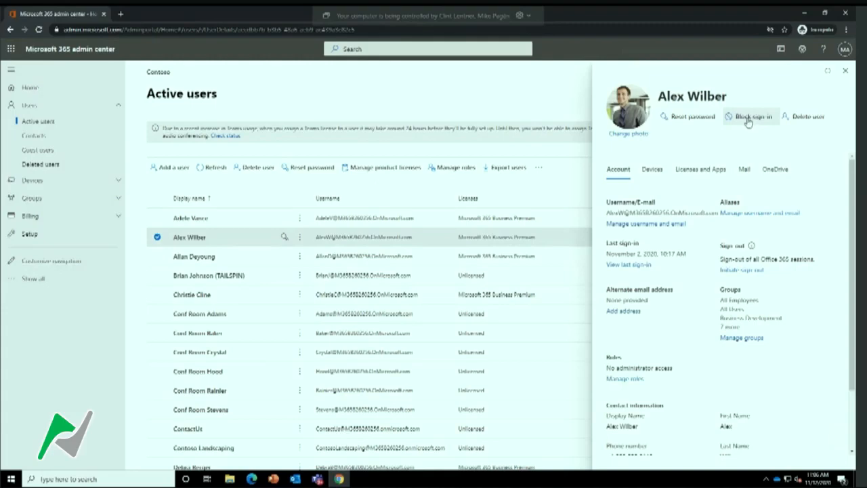
click(748, 119)
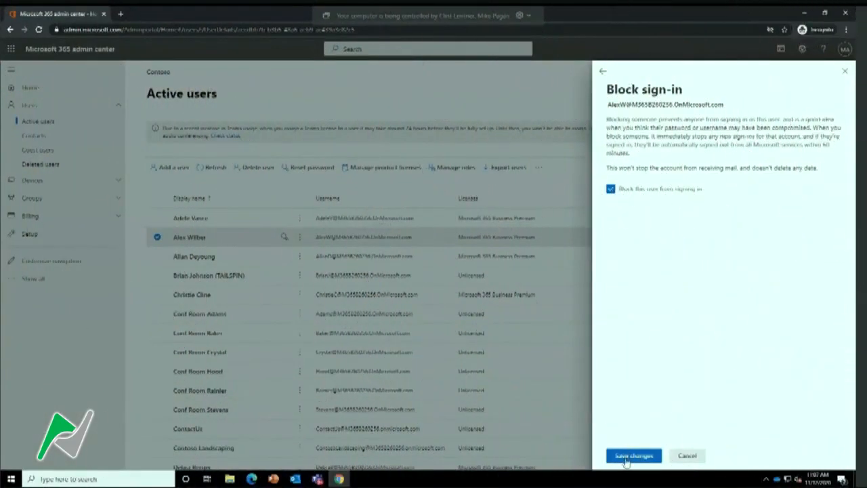
click(627, 457)
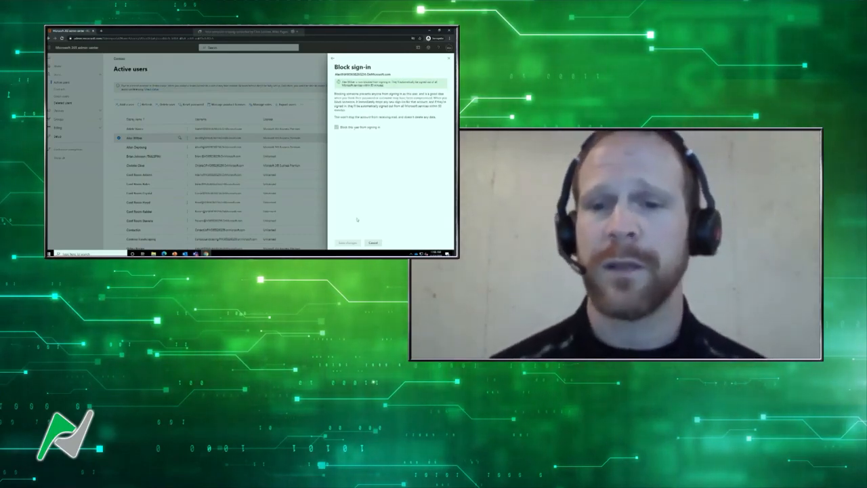
click(373, 242)
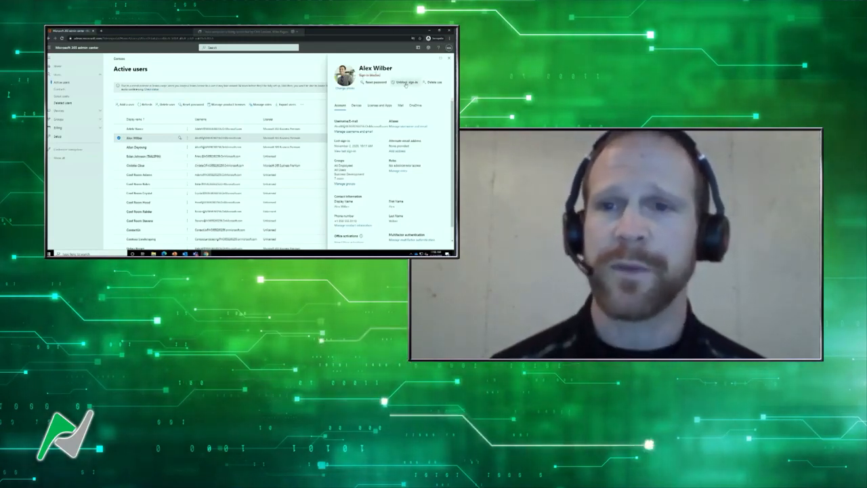
Unblock sign-in for the same user, save the change and close the form
click(405, 84)
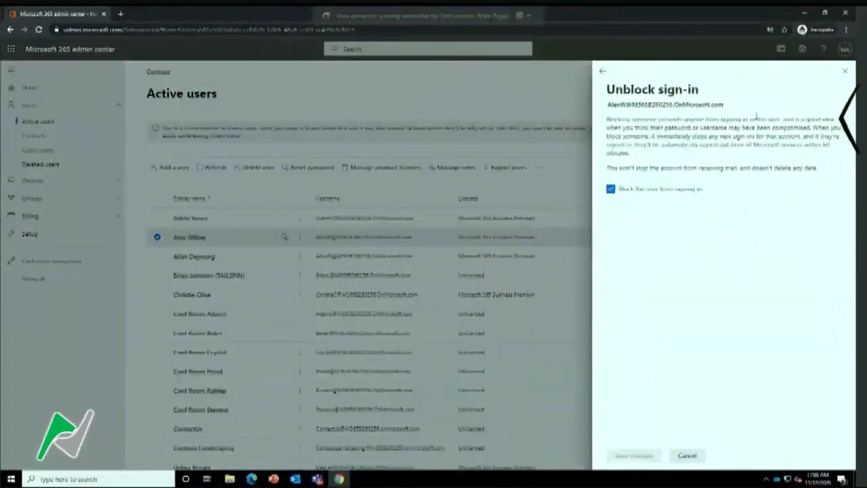
click(611, 189)
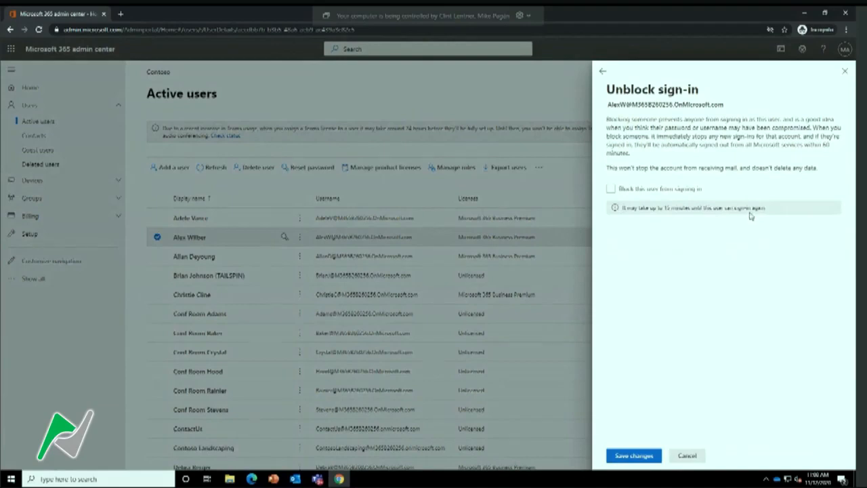
click(630, 457)
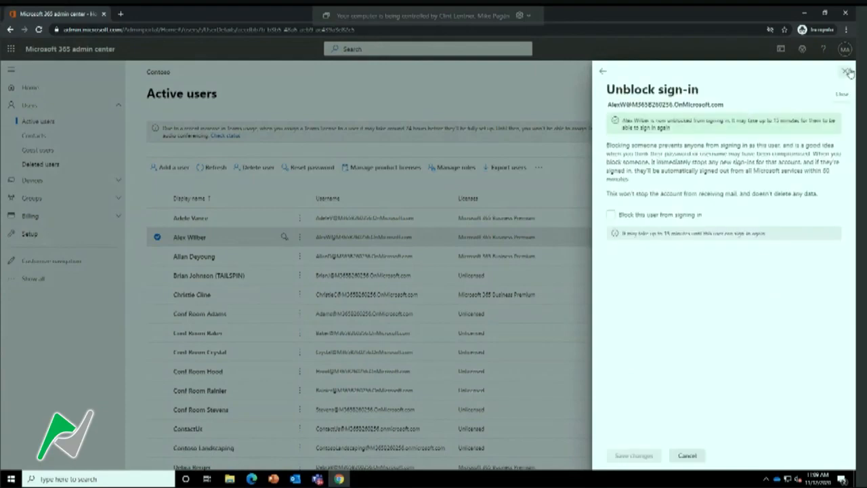
click(847, 72)
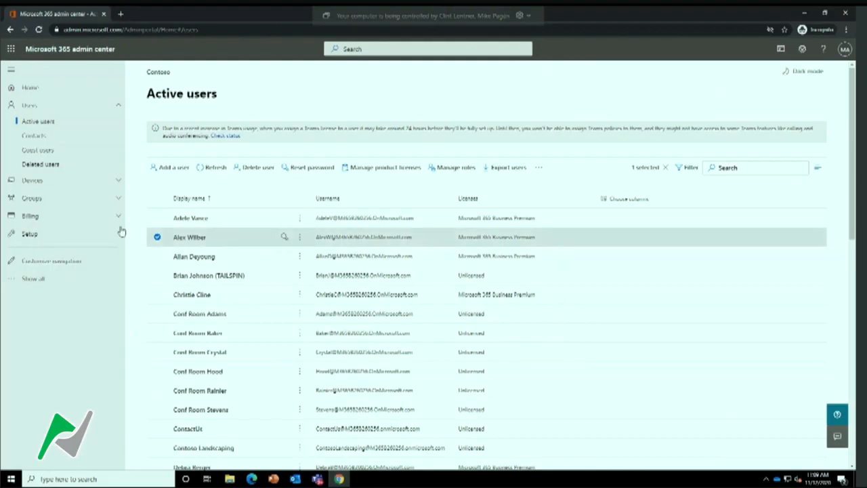
Start adding a new group to the active groups and choose Distribution as its type
click(47, 201)
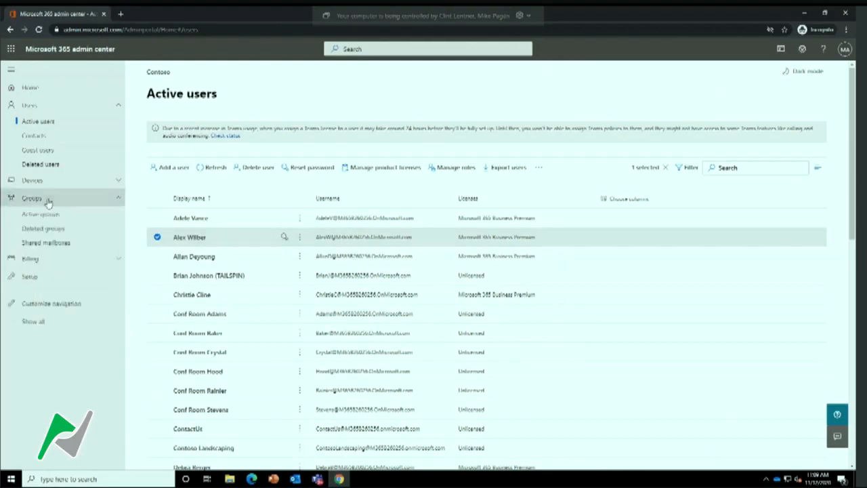
click(40, 215)
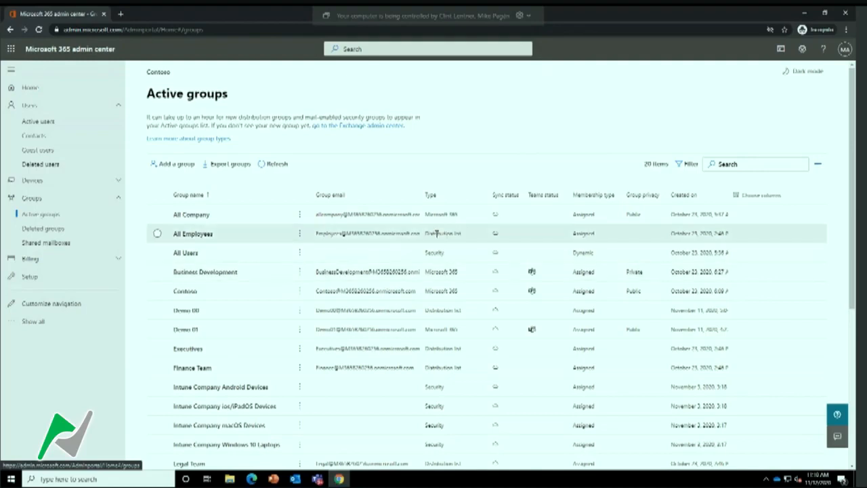
click(173, 167)
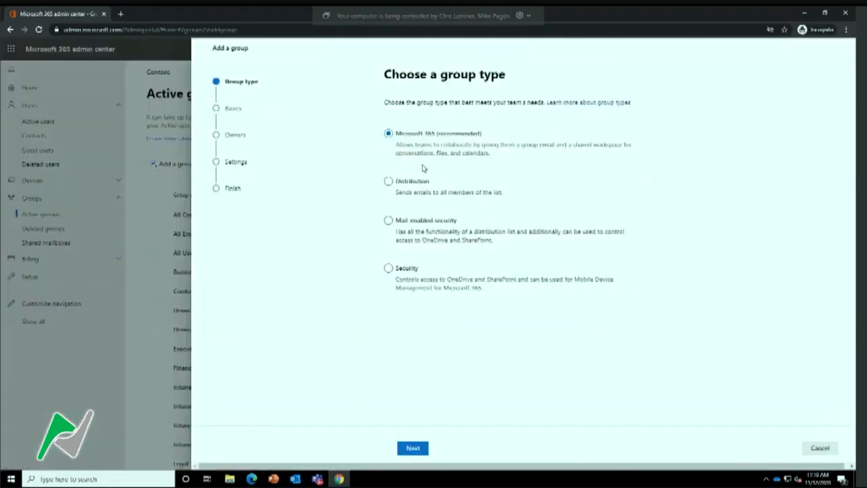
click(421, 183)
click(414, 179)
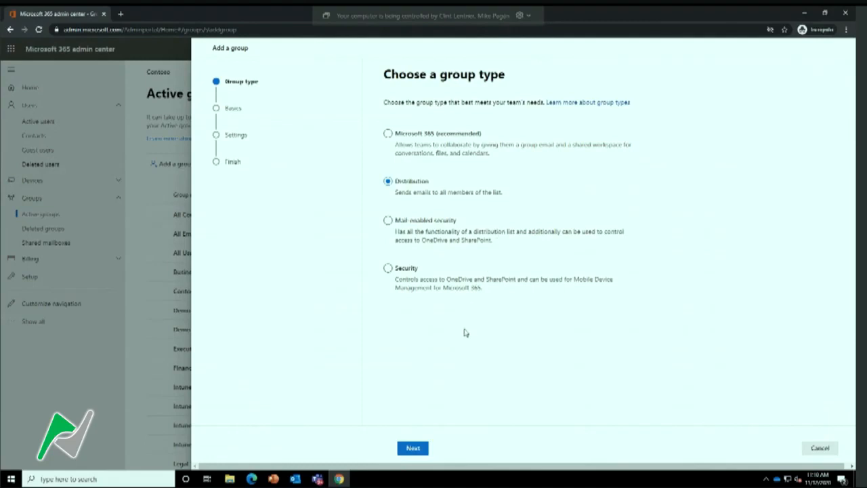
Continue to the group's basic information and name the distribution group "Demo 02"
click(414, 450)
click(444, 150)
text(Demo IB)
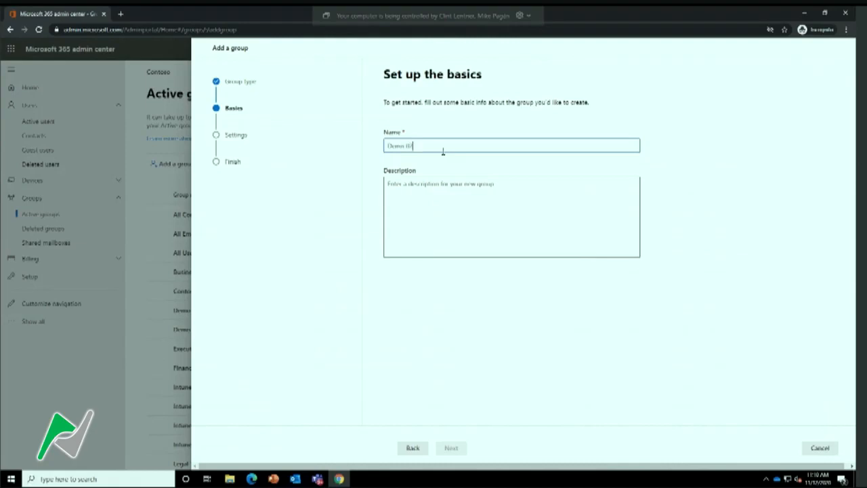
Continue without a description, give the group the email alias demo02 on the default domain, and allow people outside the organization to email it
click(453, 218)
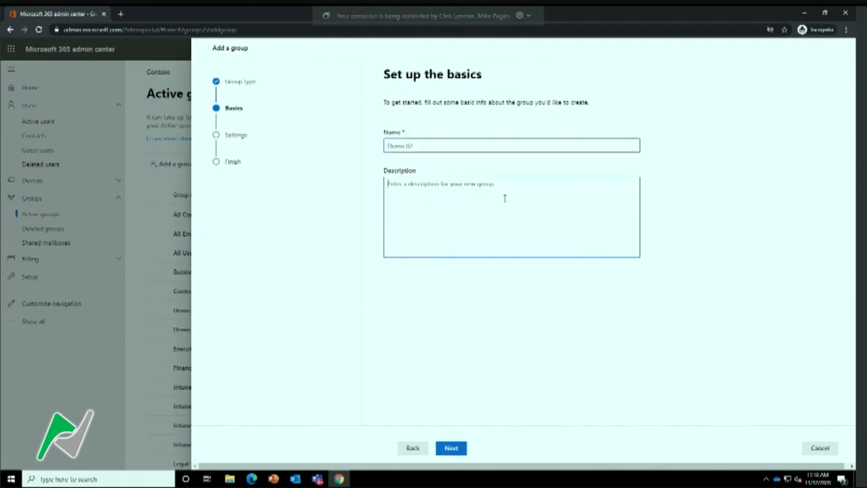
click(459, 449)
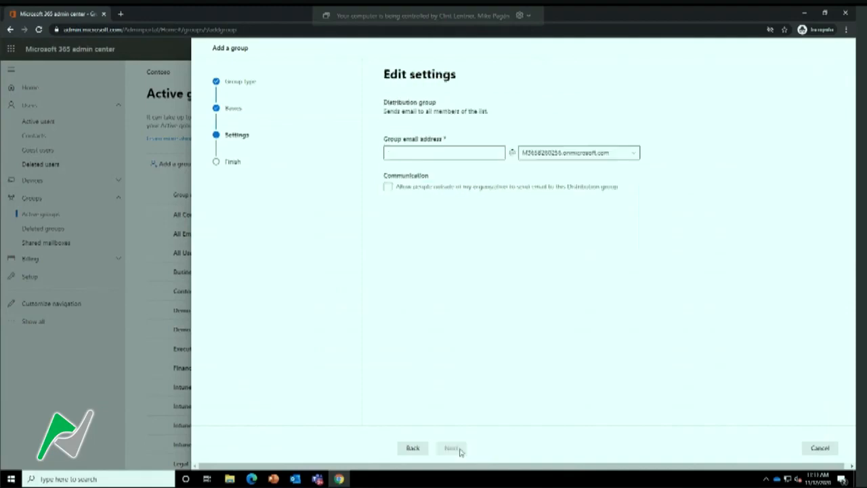
click(427, 153)
click(637, 157)
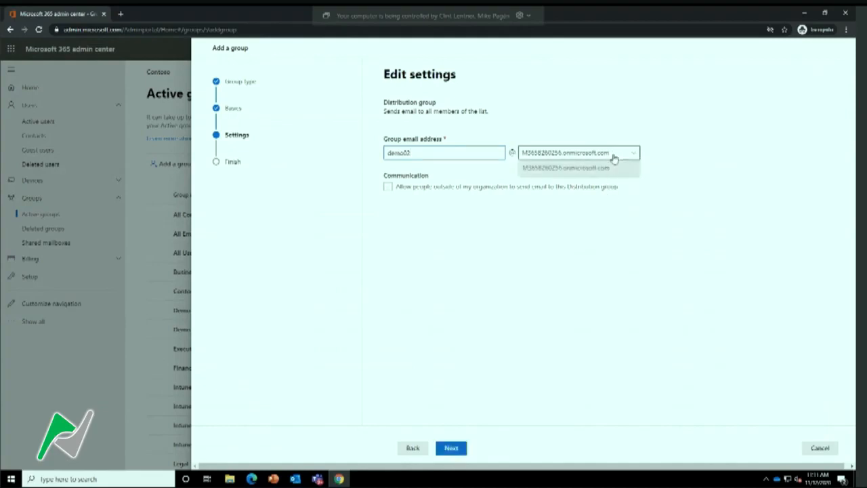
click(616, 158)
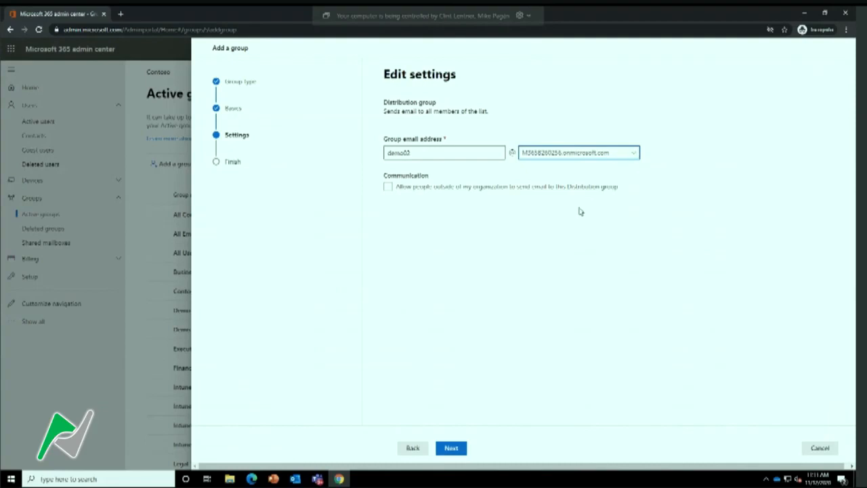
click(397, 192)
click(386, 191)
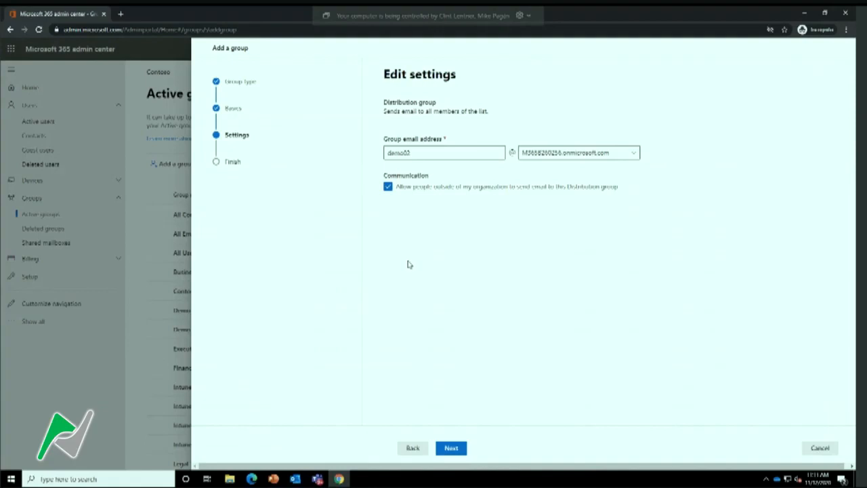
Review the distribution group's settings, create the group and close the completed form
click(452, 449)
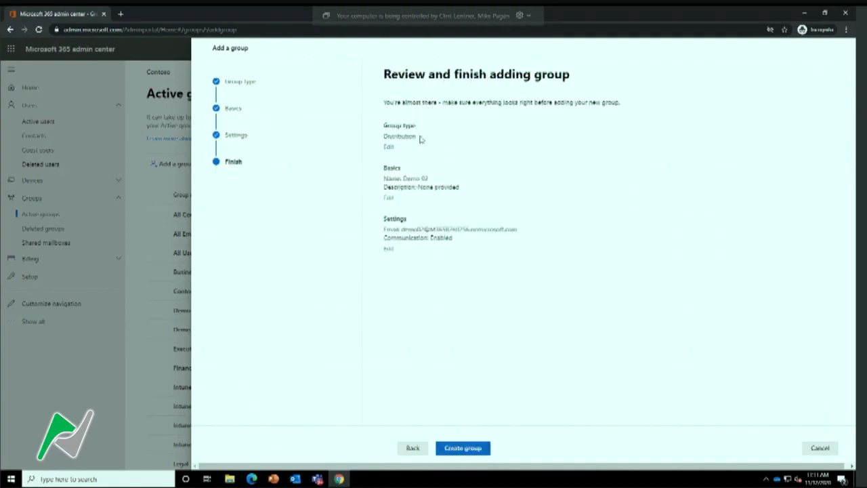
click(455, 449)
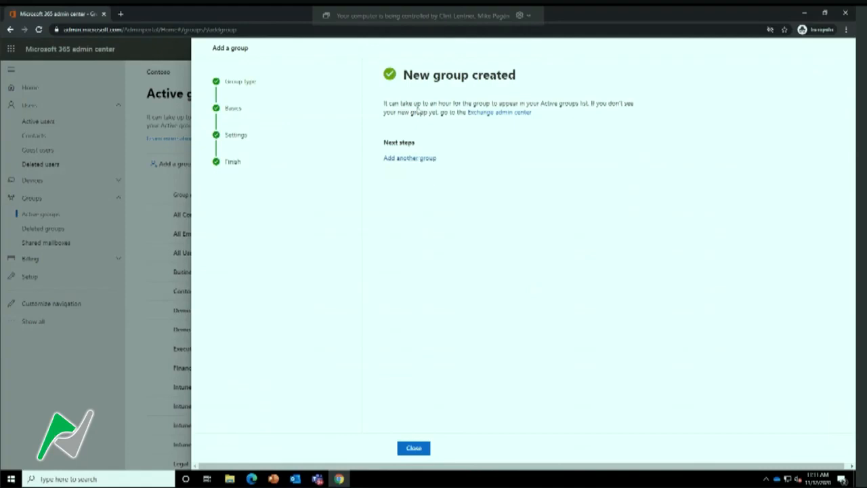
drag(385, 103, 592, 103)
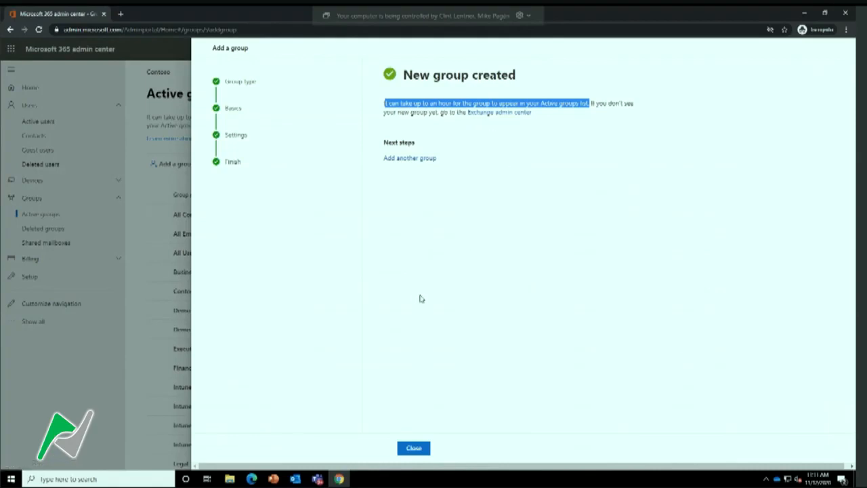
click(413, 448)
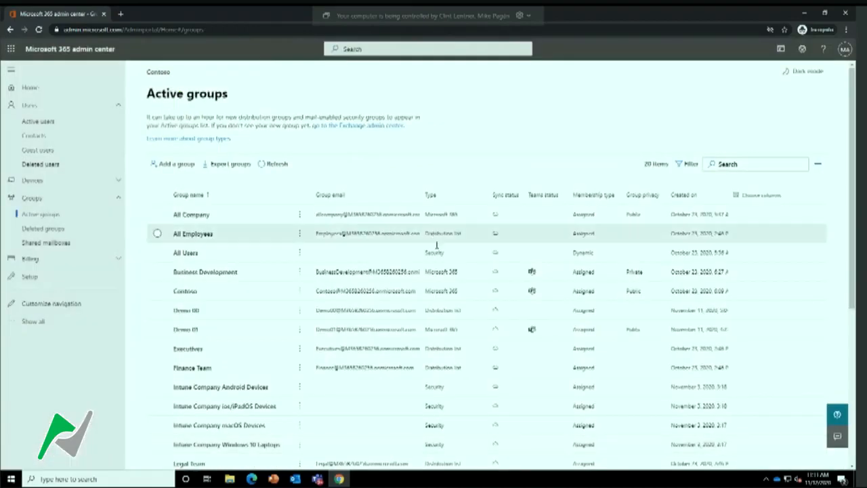
Open the list of active users and search it for "conf"
click(91, 198)
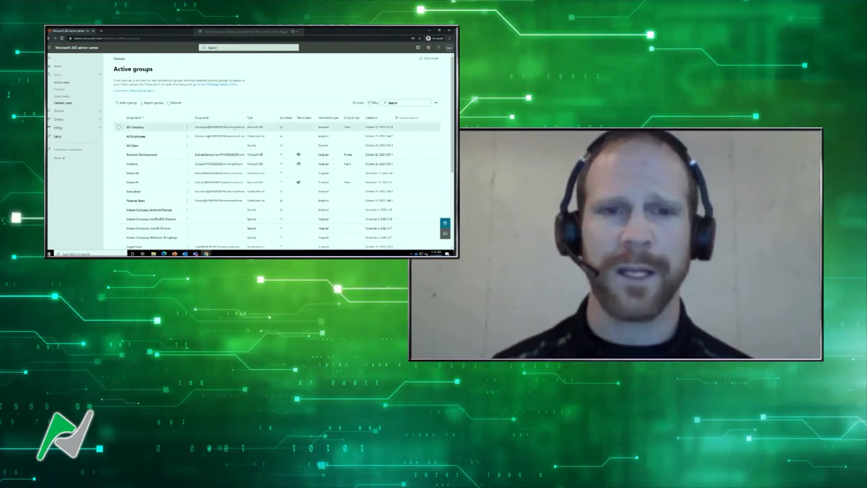
click(61, 82)
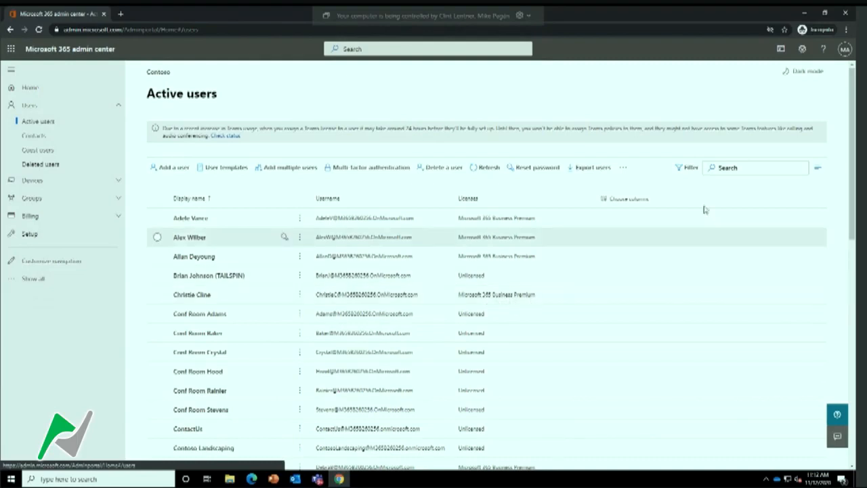
click(710, 168)
text(conf)
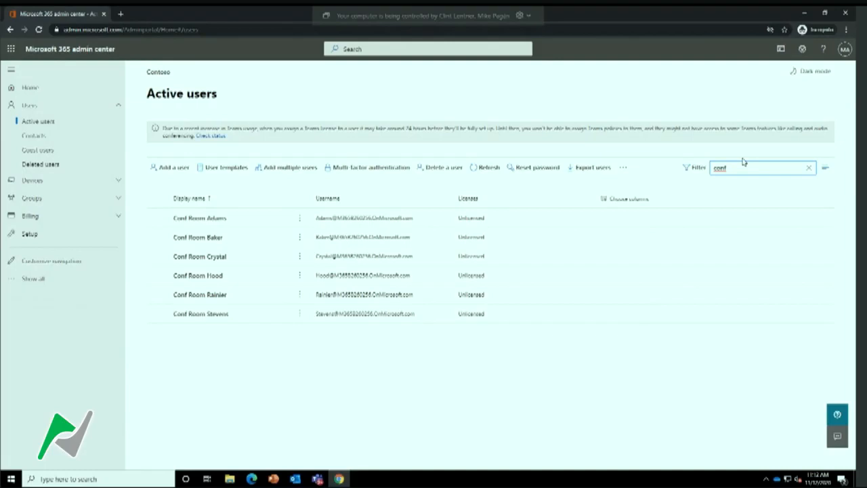
Clear the user search and filter the list by Licensed users
drag(737, 168, 703, 170)
key(BackSpace)
click(697, 170)
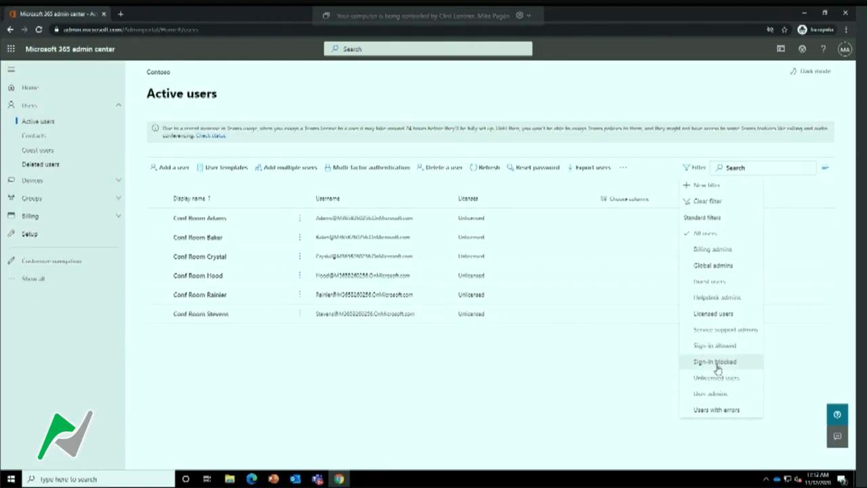
click(719, 321)
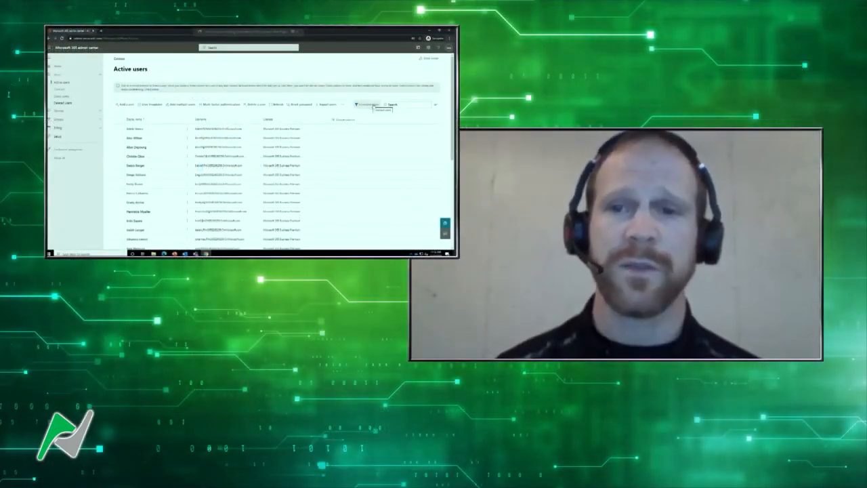
Add a custom user filter named "Wisconsin" with WI as the state or province
click(371, 105)
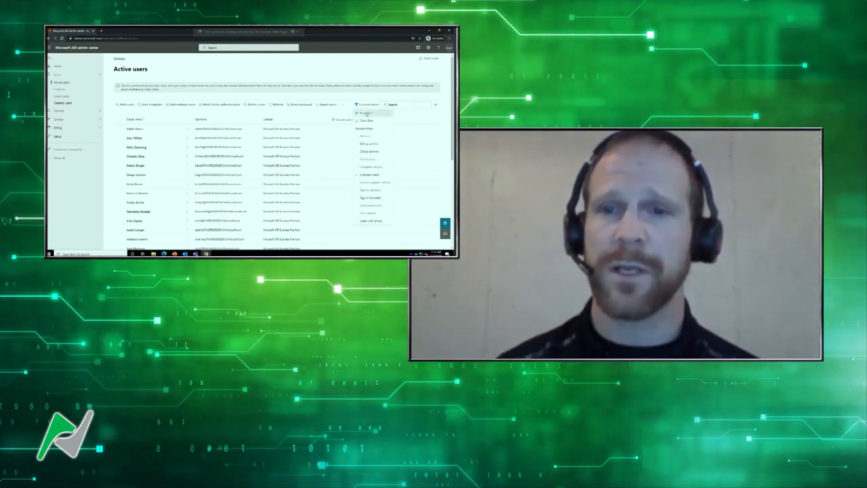
click(366, 112)
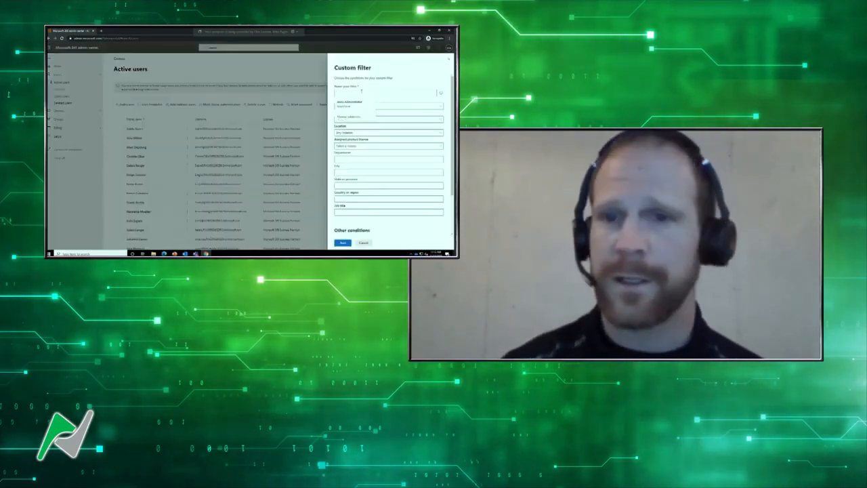
text(Wiscon)
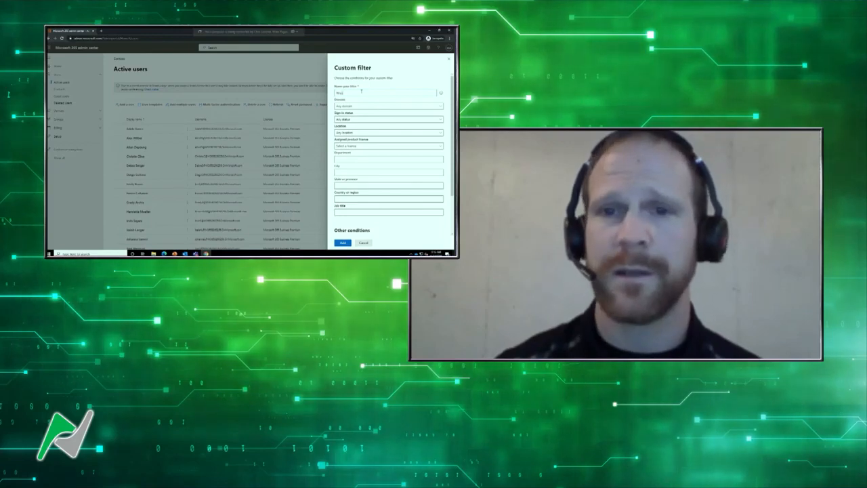
text(sin)
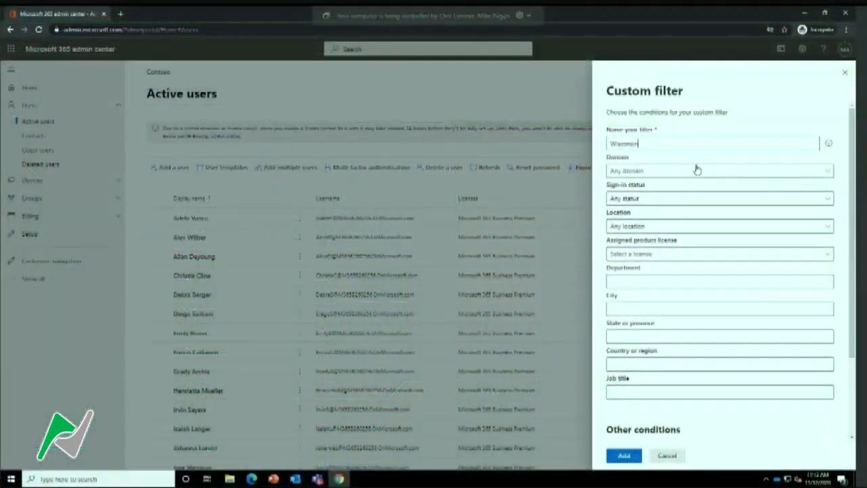
click(654, 337)
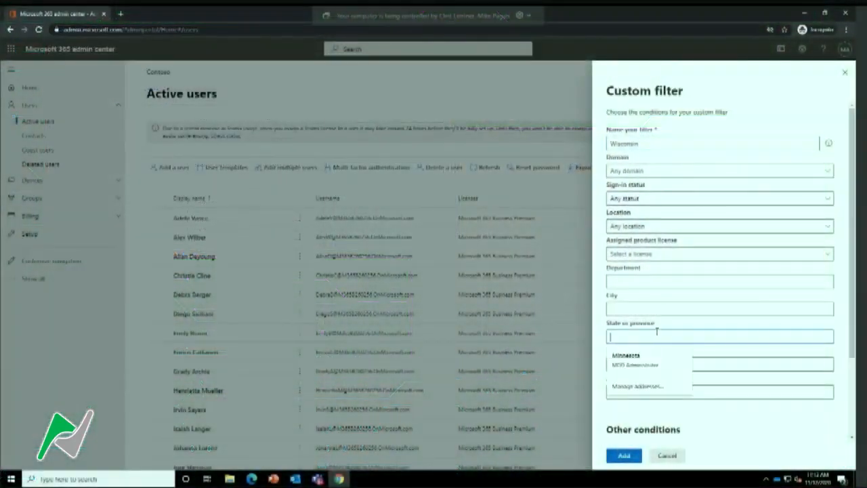
text(WI)
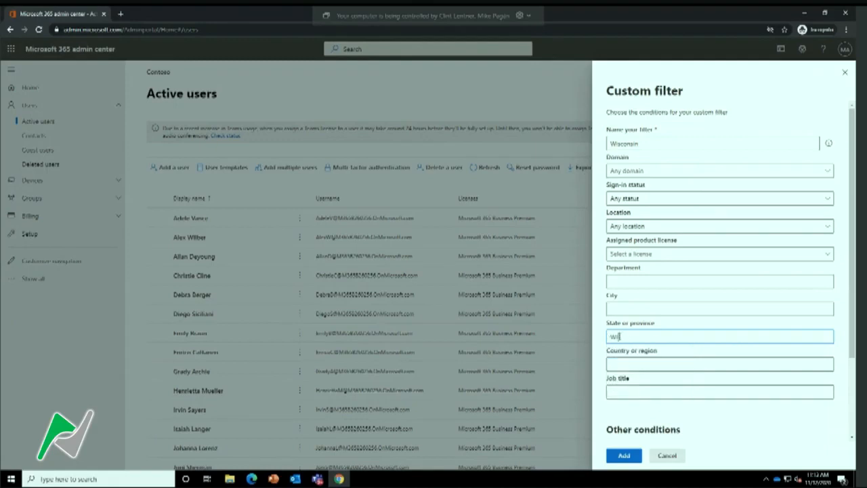
click(624, 456)
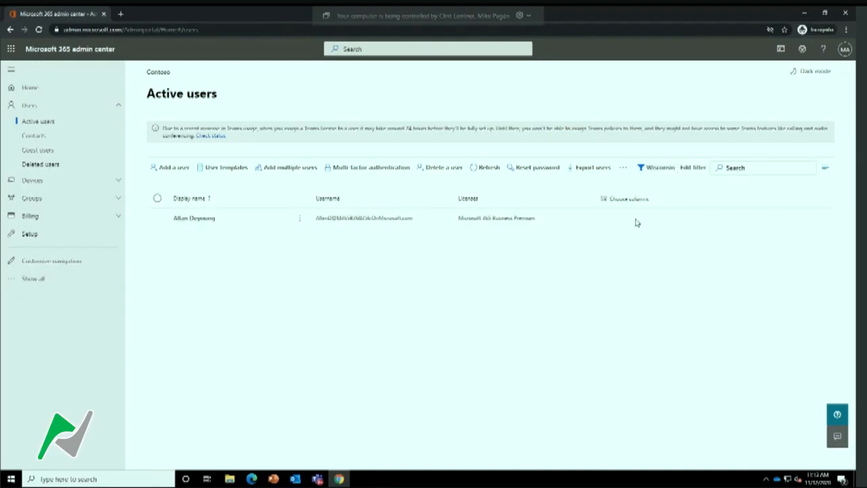
Open the purchased products, go to the Microsoft 365 Business Premium licenses and examine which users have one assigned
click(62, 221)
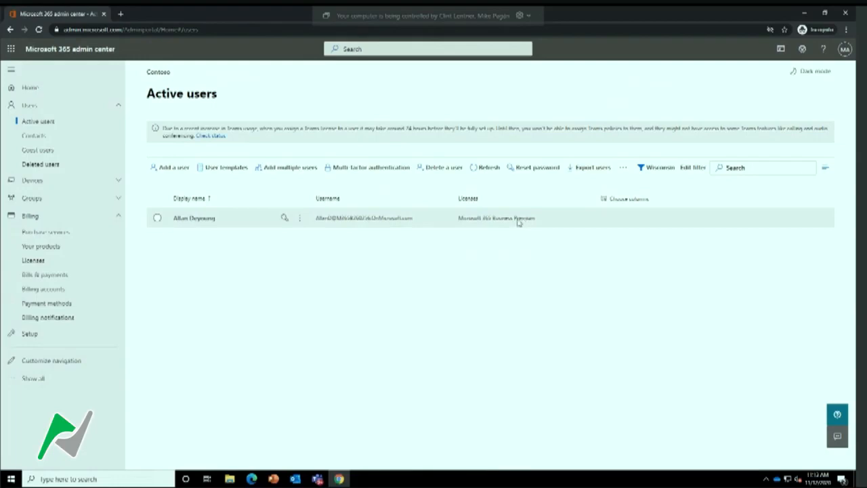
click(50, 249)
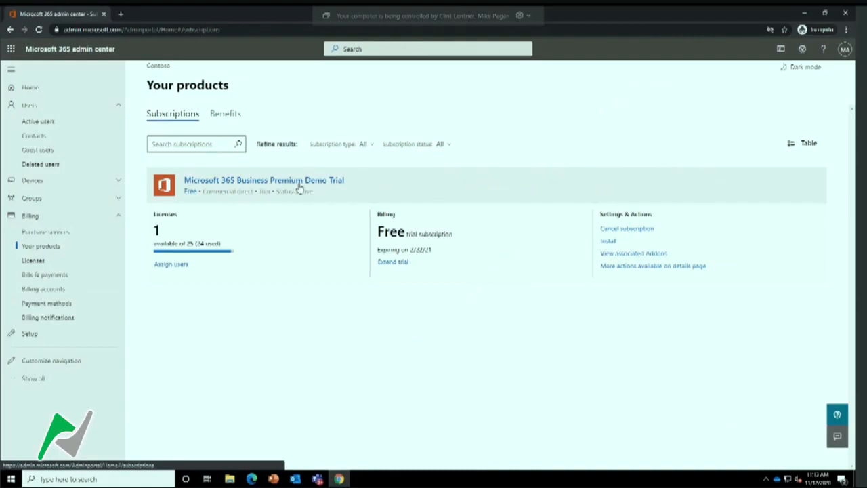
click(169, 264)
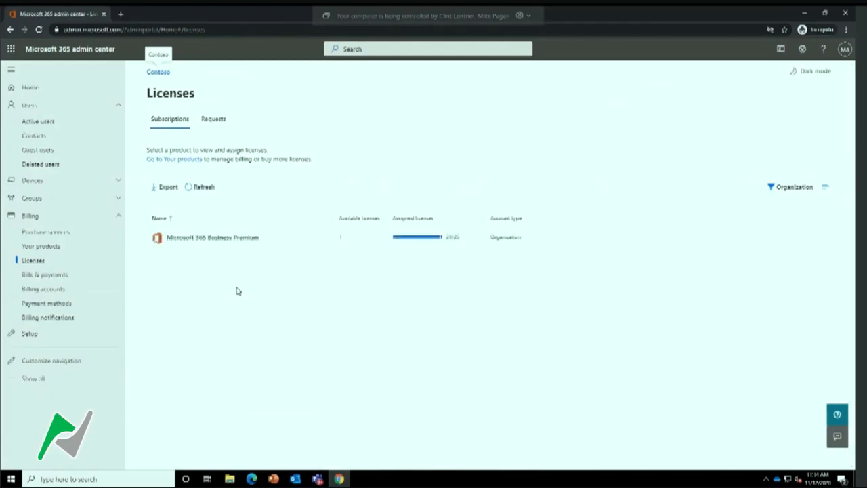
click(195, 239)
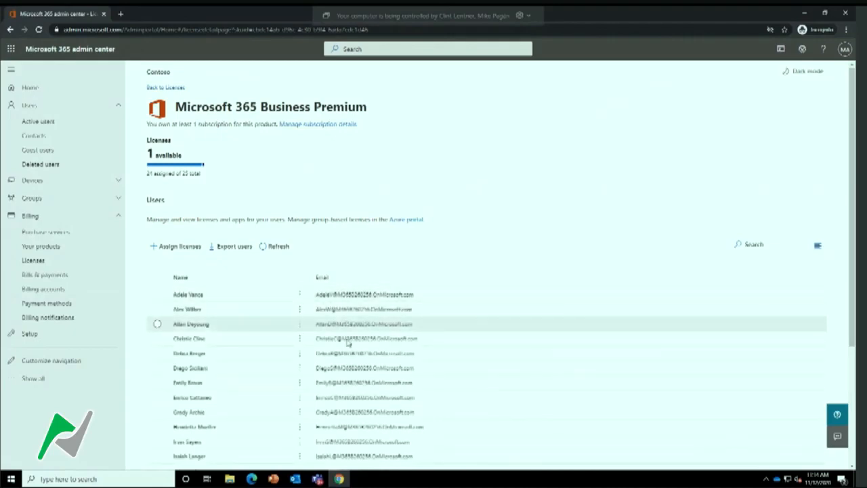
scroll(352, 369, down, 5)
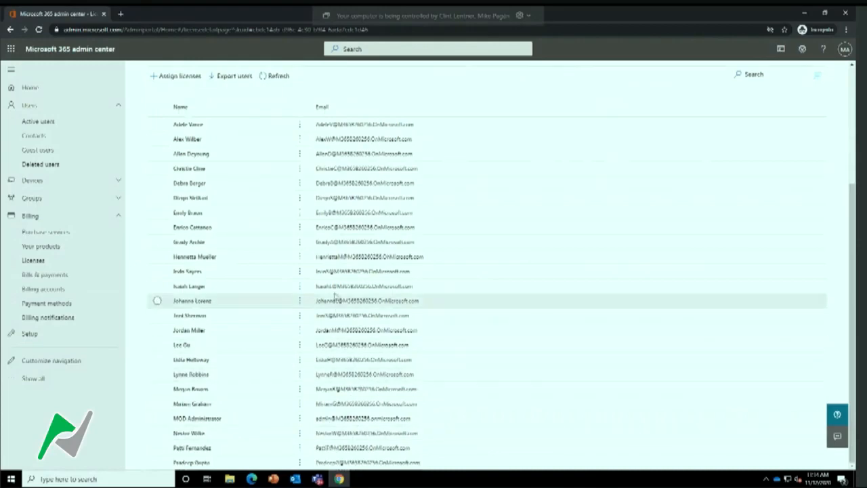
scroll(337, 298, up, 3)
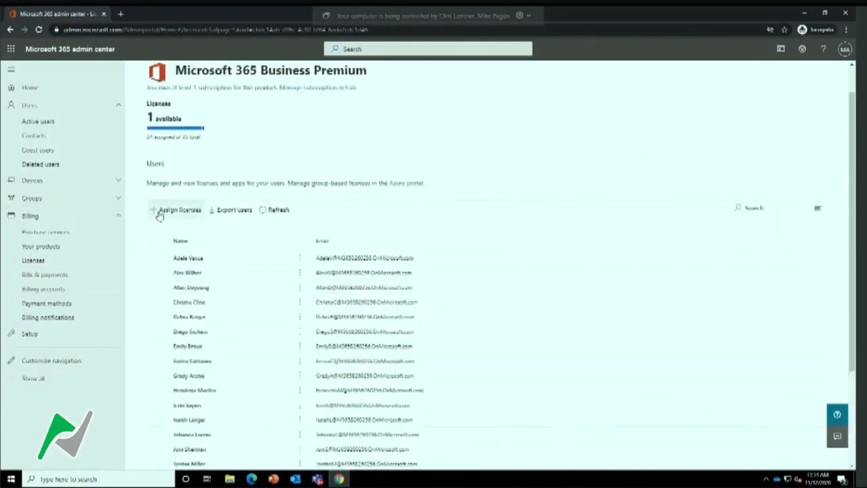
Try to assign a Microsoft 365 Business Premium license to the first suggested user, then close the form
click(153, 212)
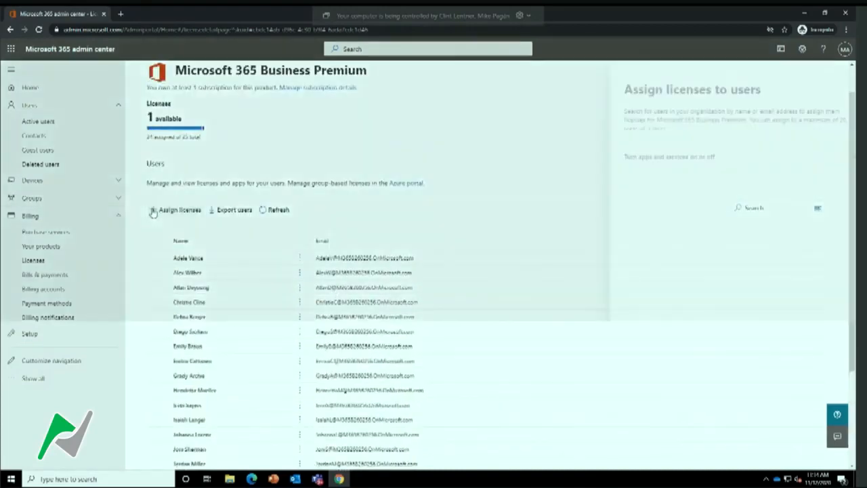
click(650, 143)
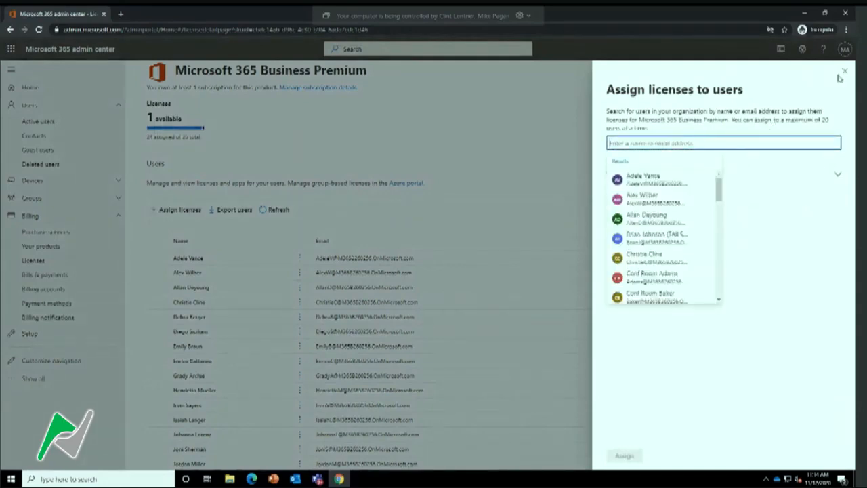
click(669, 185)
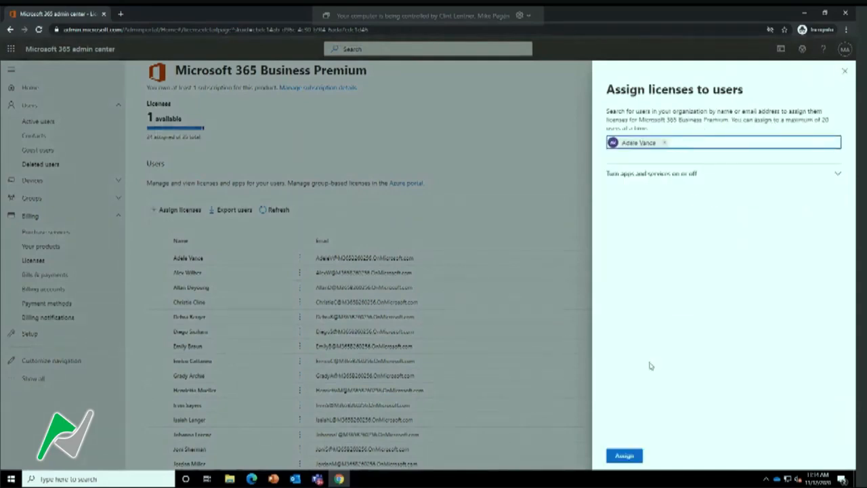
click(625, 455)
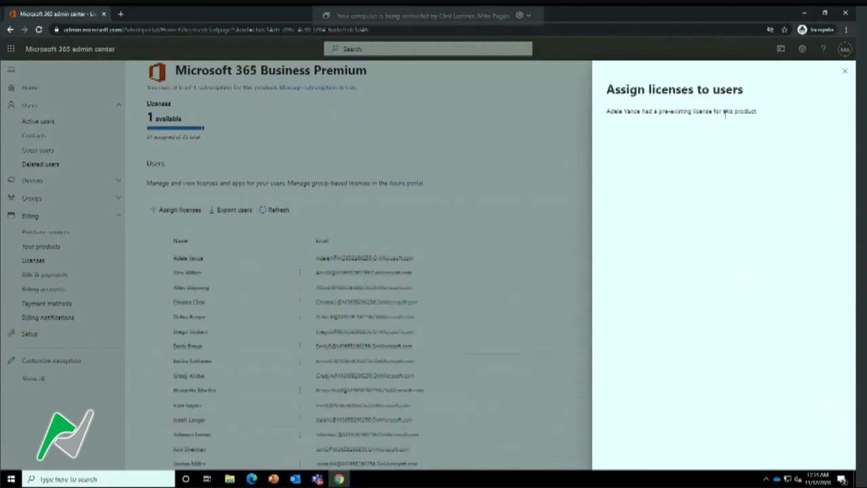
click(845, 71)
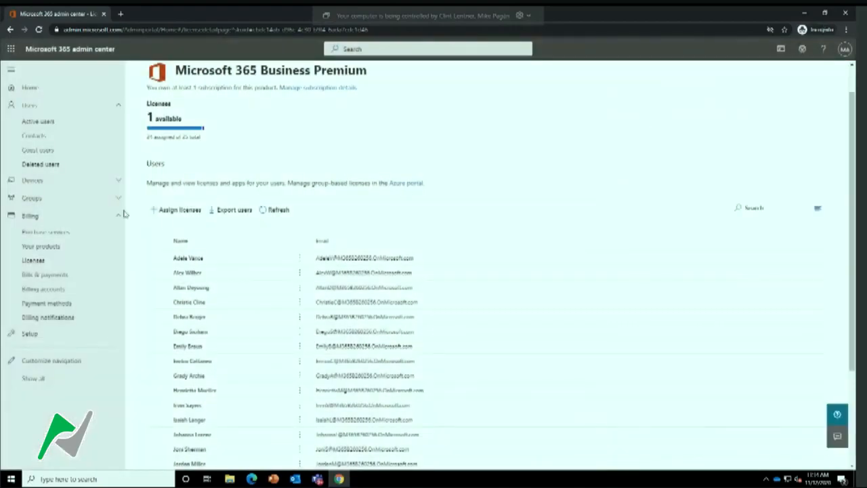
Return to the active users and open the first listed user's details
click(97, 215)
click(55, 122)
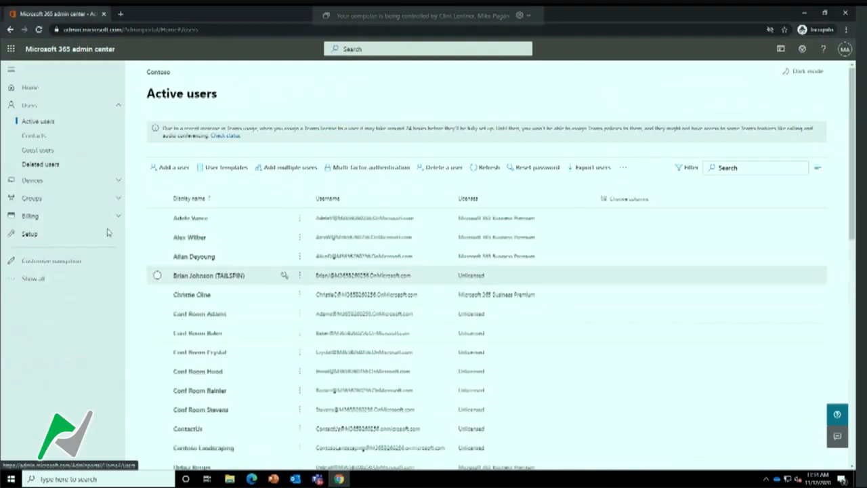
click(184, 219)
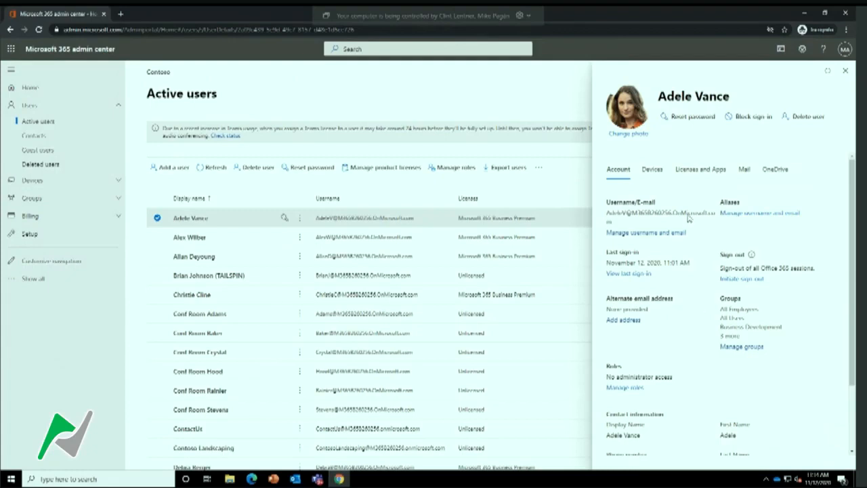
Open the first listed user's licenses and apps, save the Microsoft 365 Business Premium license assignment and close the details
click(684, 173)
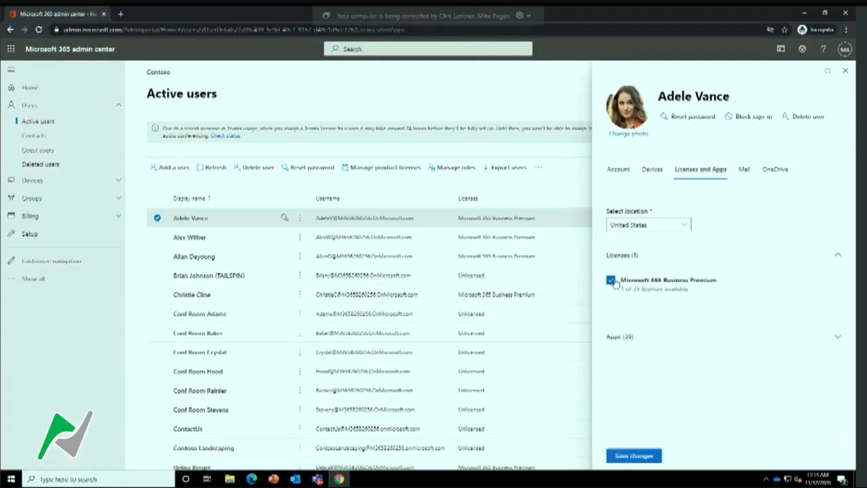
click(635, 457)
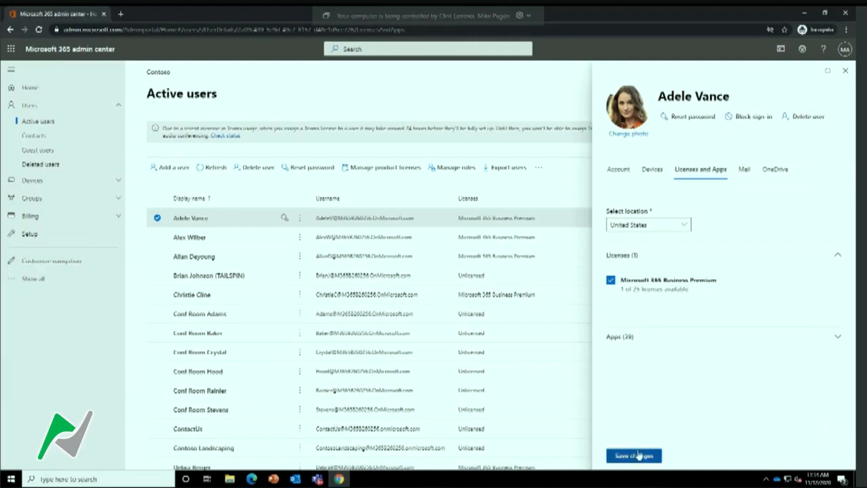
click(846, 73)
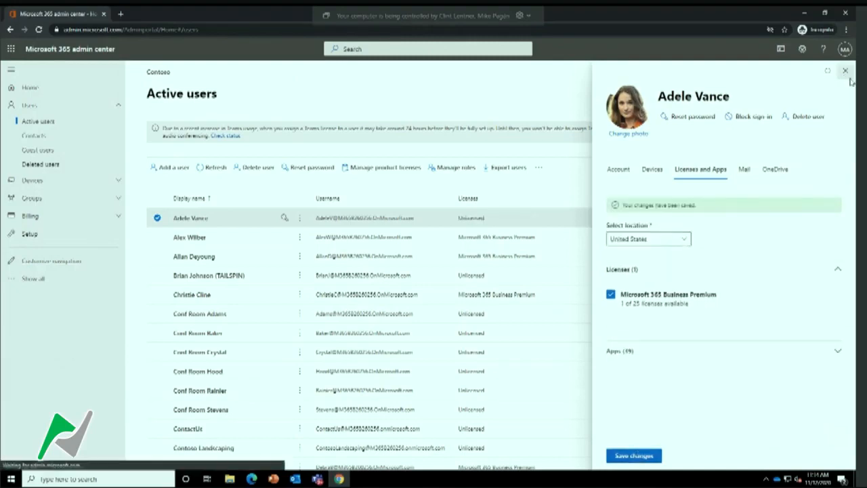
Look through the next users' details and the TAILSPIN user's license options, and open the billing licenses overview
click(196, 236)
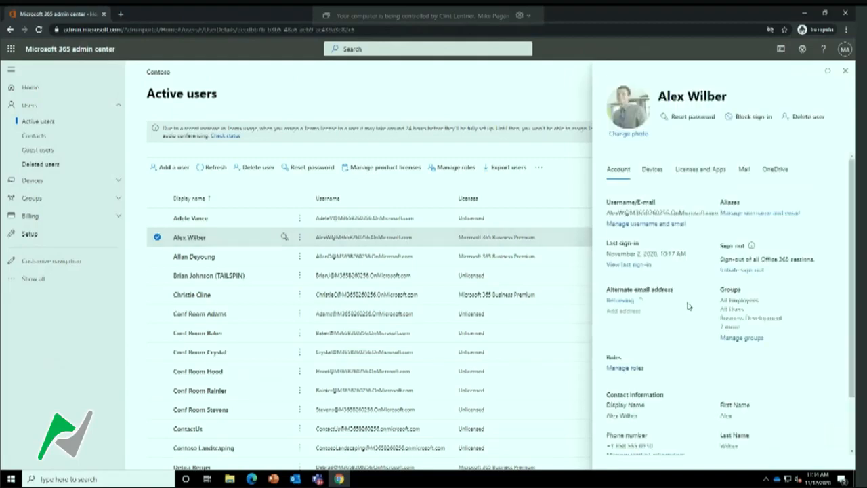
click(197, 261)
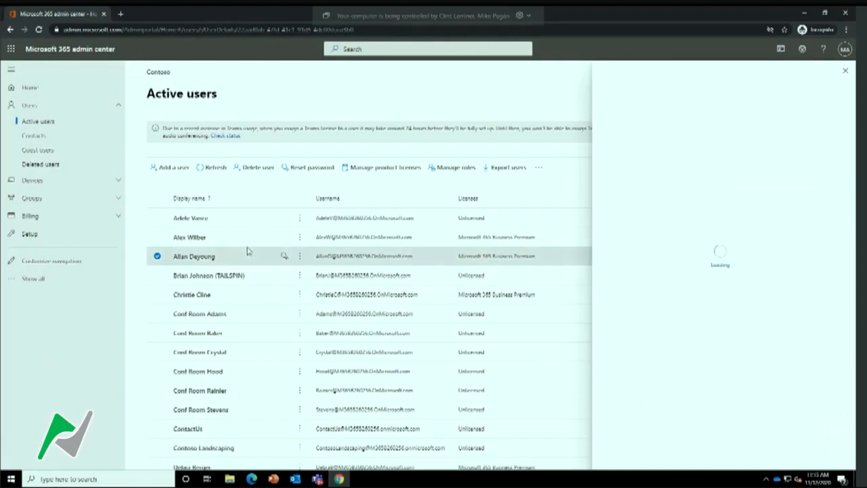
click(208, 280)
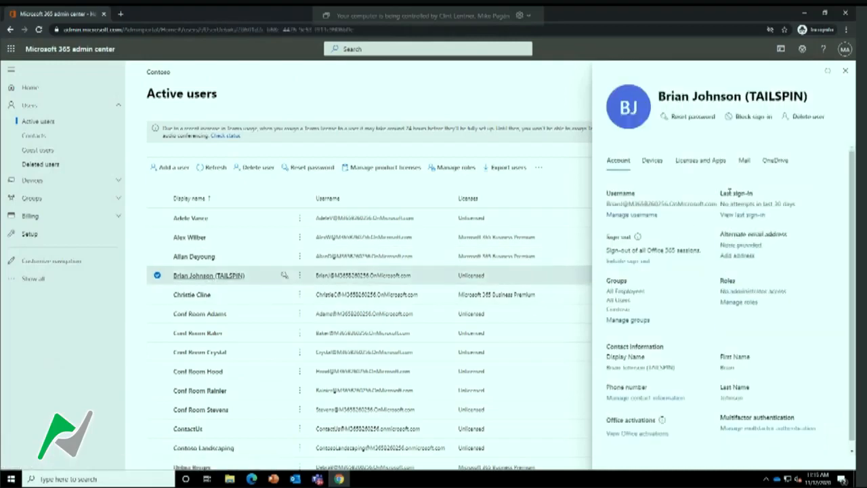
click(701, 161)
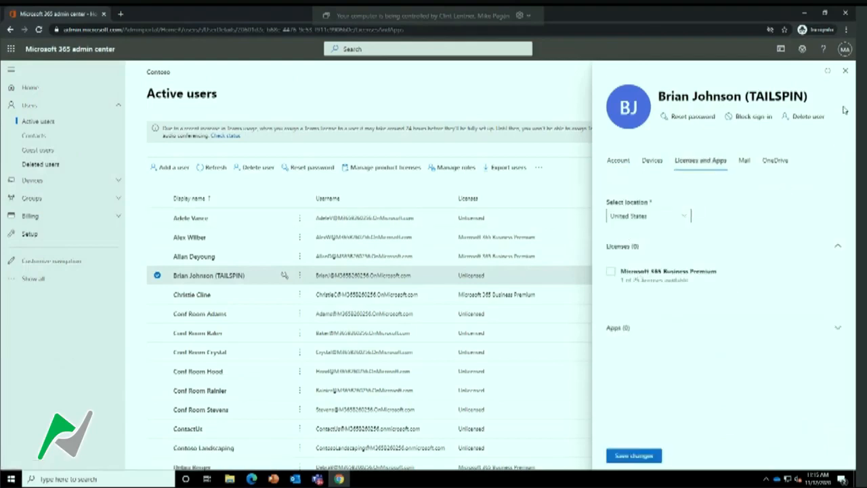
click(847, 73)
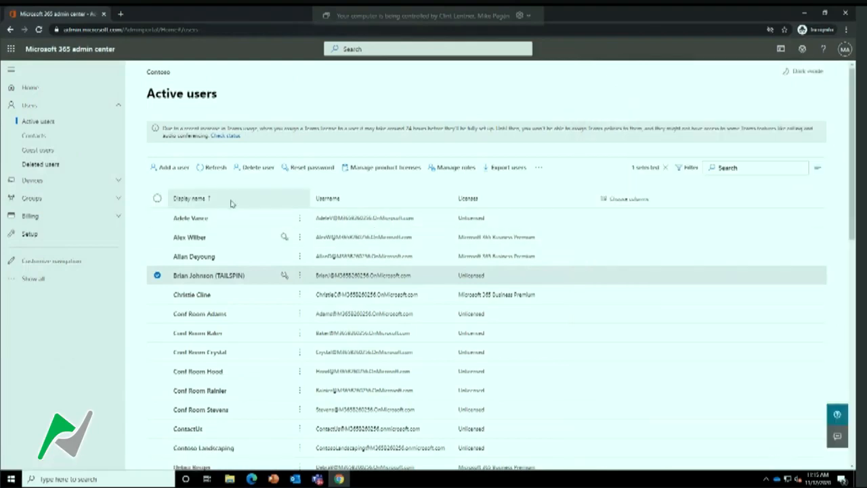
click(79, 216)
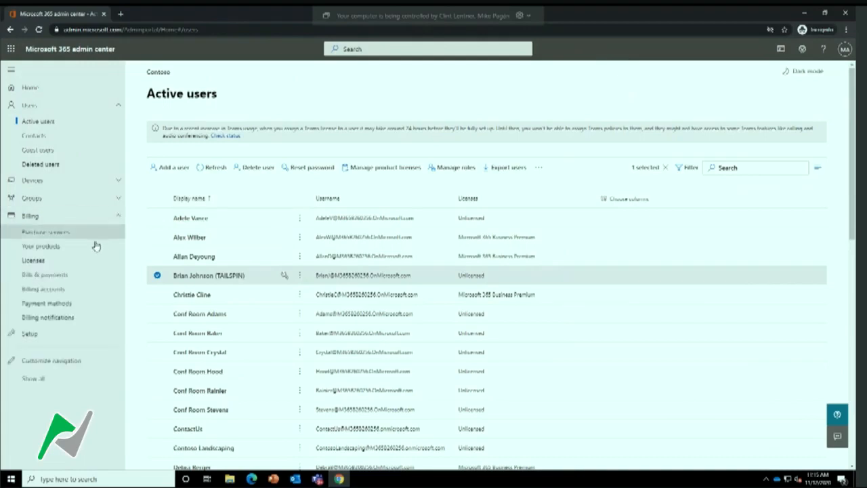
click(40, 260)
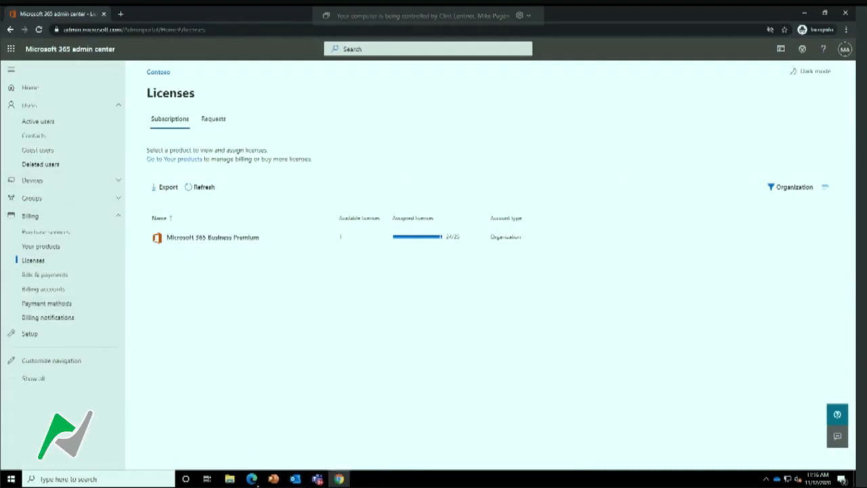
Switch to Microsoft Edge and load portal.office.com to reach the licensed user's Office home page
click(252, 479)
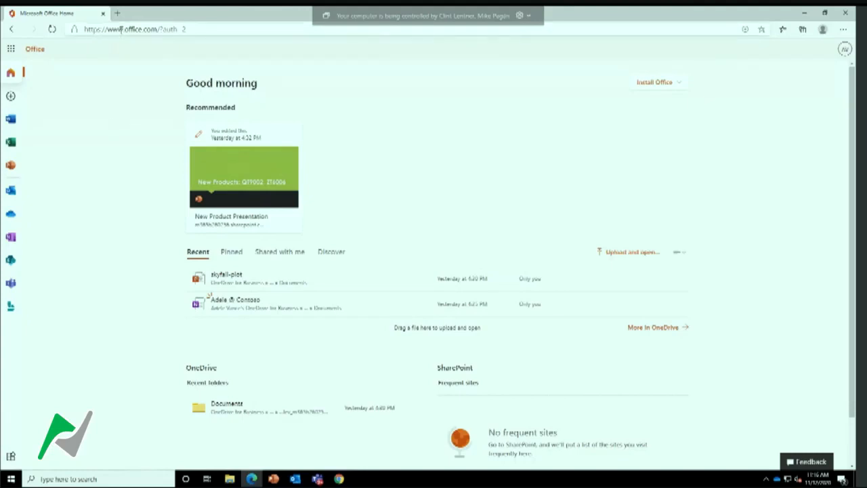
click(120, 30)
text(portal.office.com)
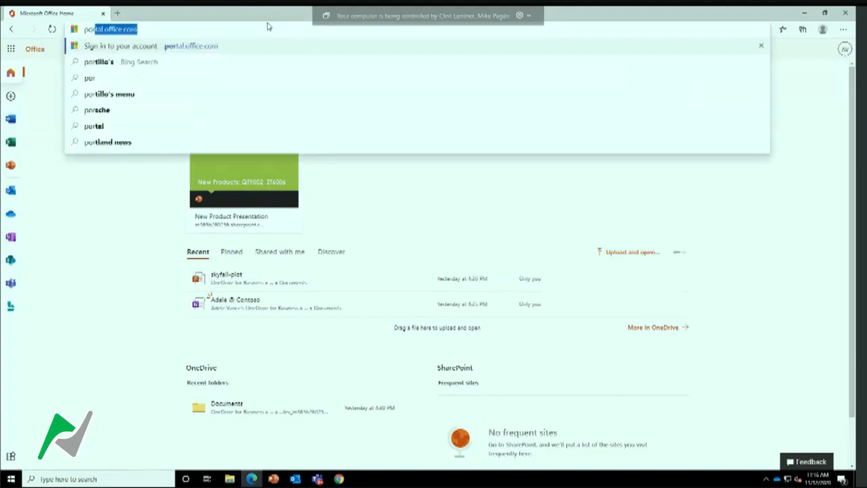
key(Return)
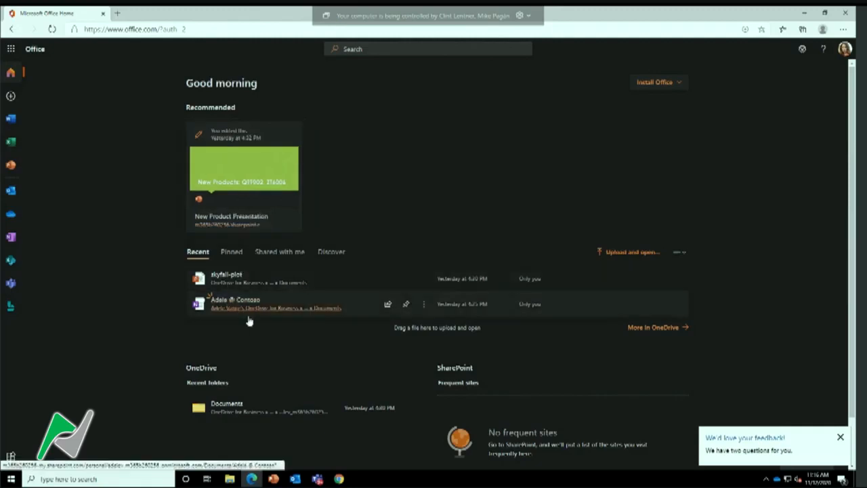
Open the recent skyfall-plot presentation in PowerPoint for the web, close it, and view the Install Office options
click(225, 275)
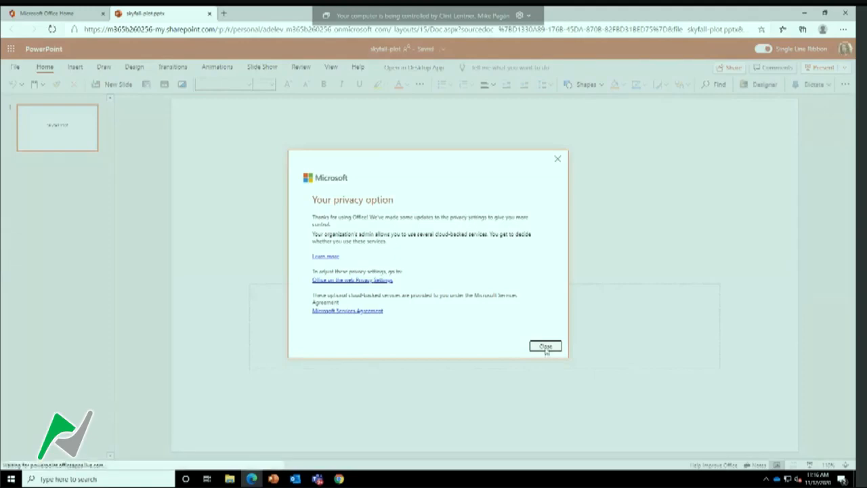
click(546, 347)
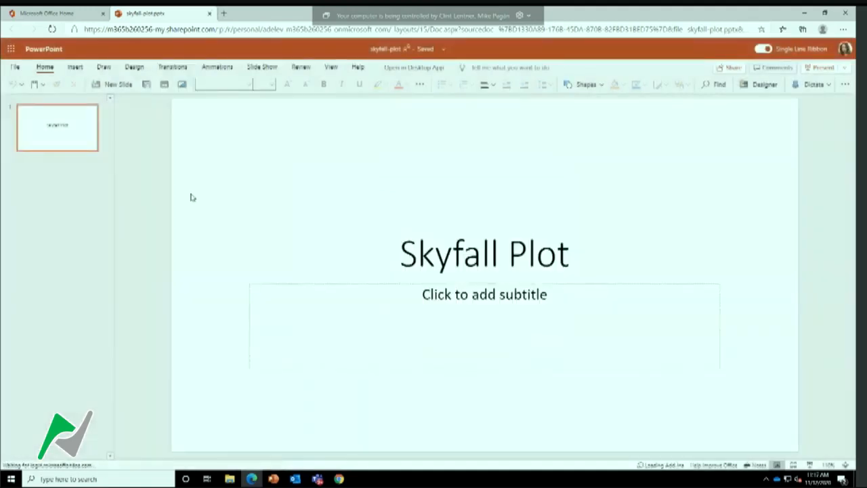
click(209, 15)
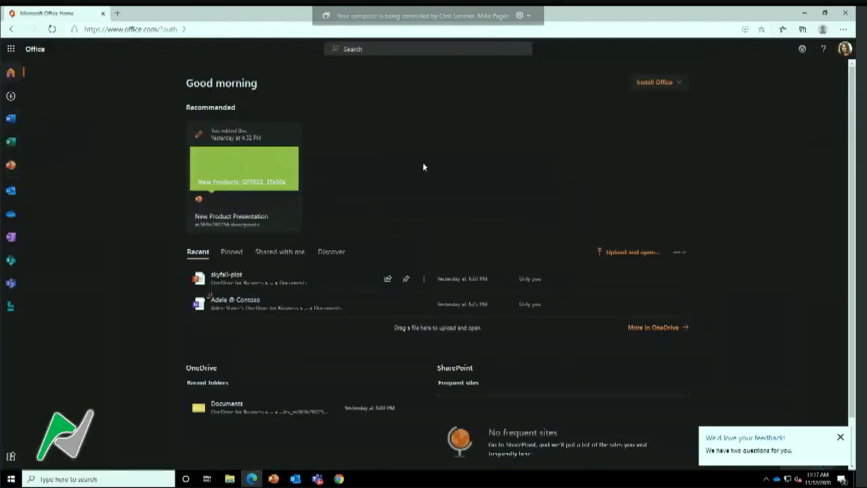
click(680, 83)
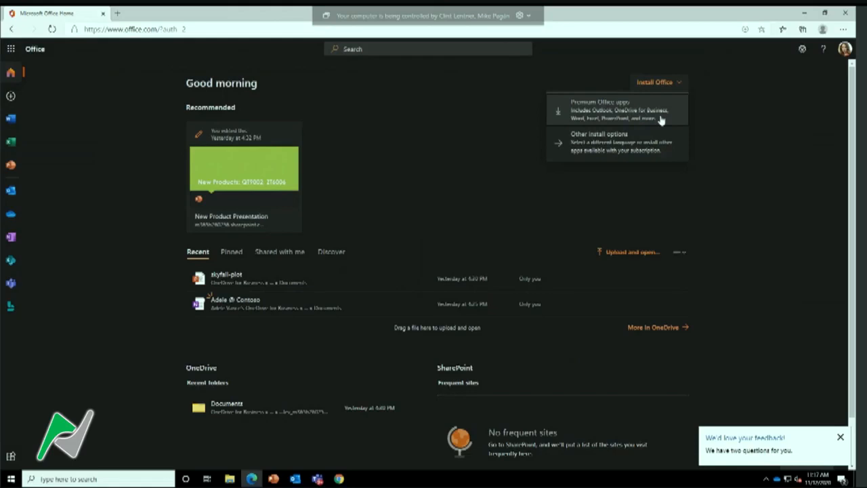
click(712, 118)
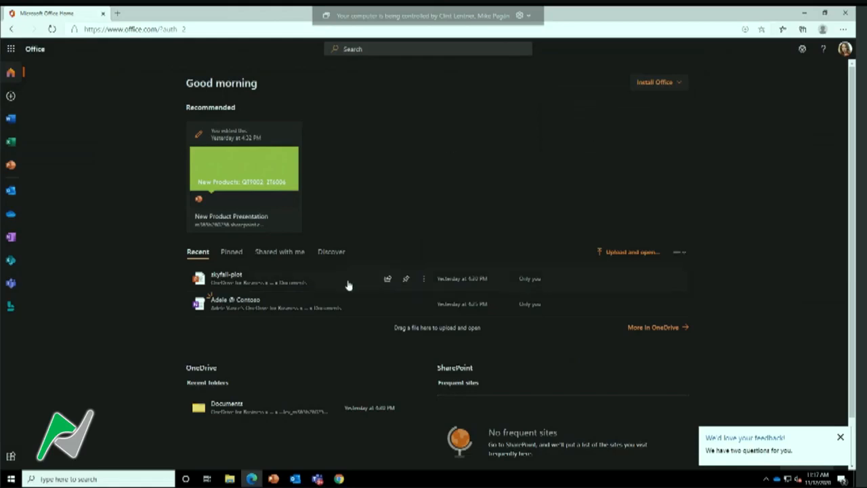
Switch to the Microsoft 365 admin center in Chrome and search the active users by a user's first name
click(340, 479)
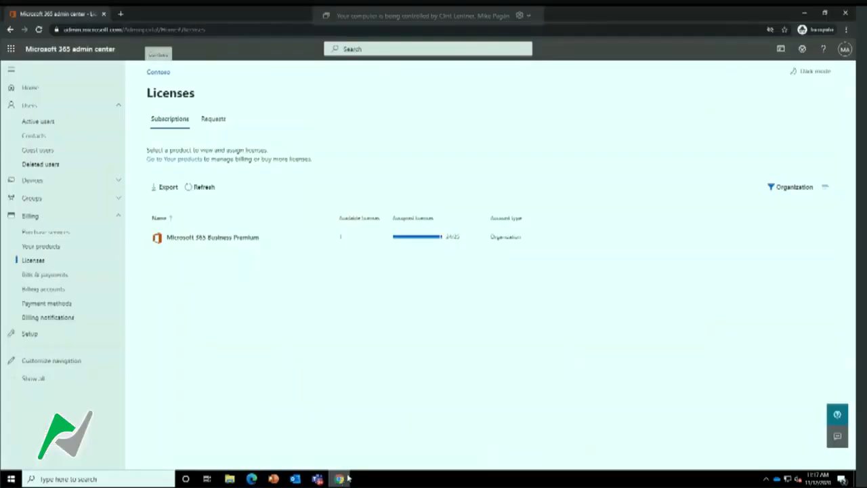
click(38, 125)
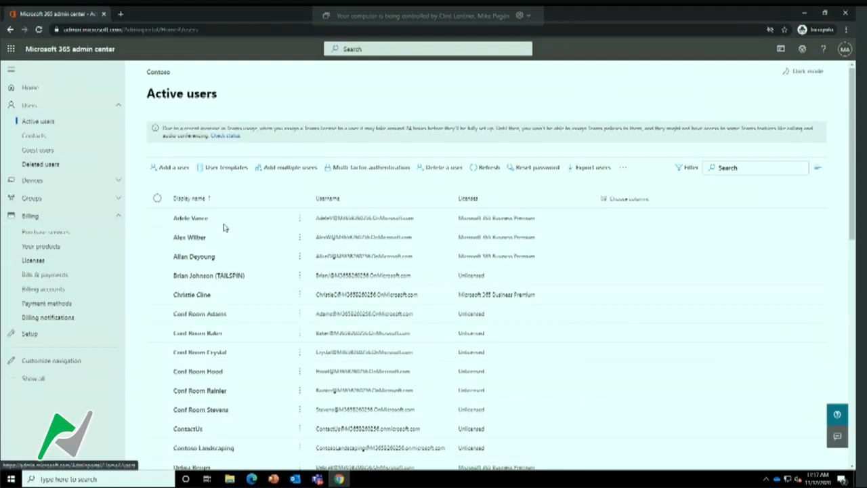
click(753, 168)
text(m)
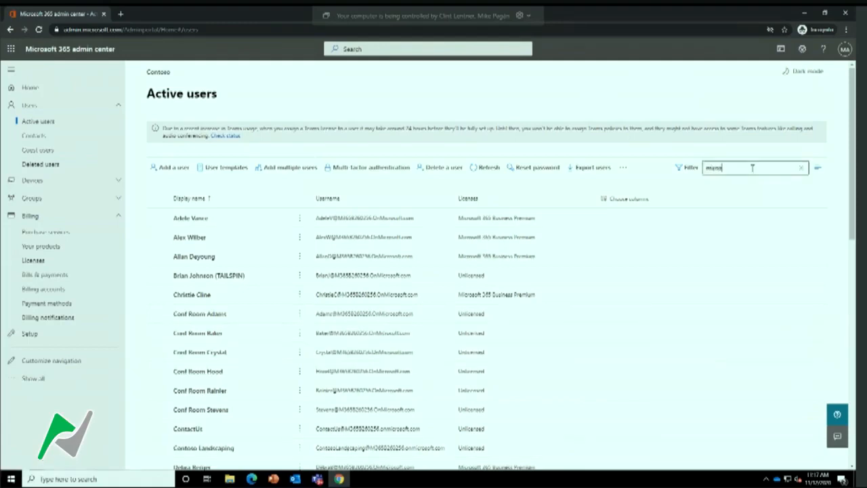
text(egan)
key(Return)
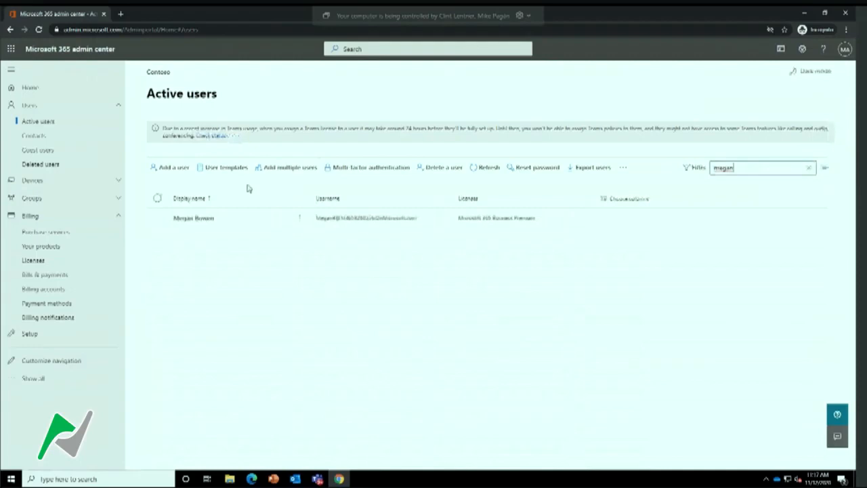
Open the found user's details, view the Office activations and close the pane
click(194, 223)
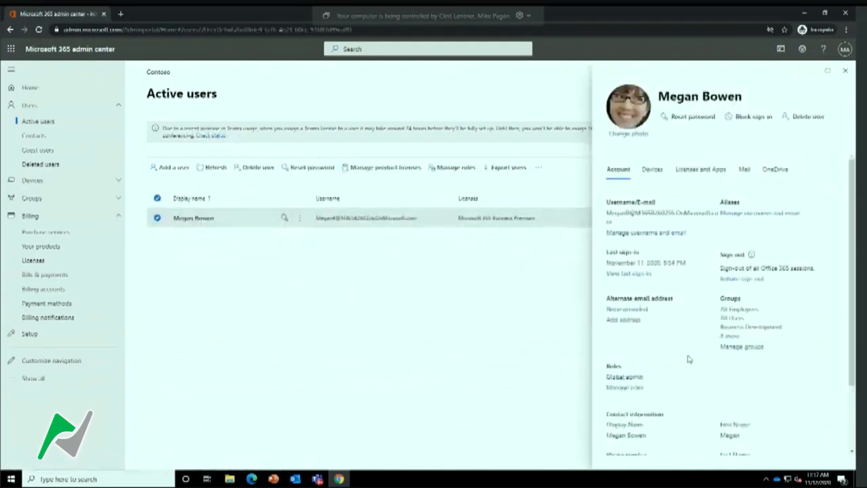
scroll(687, 358, down, 3)
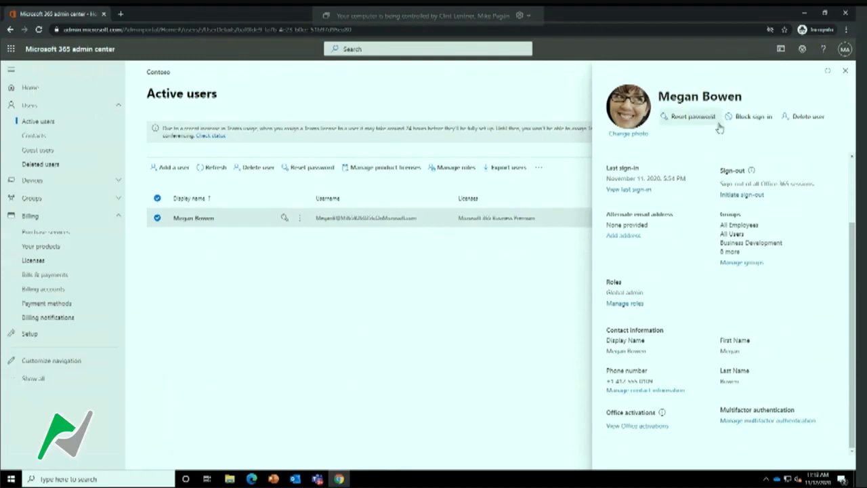
click(632, 426)
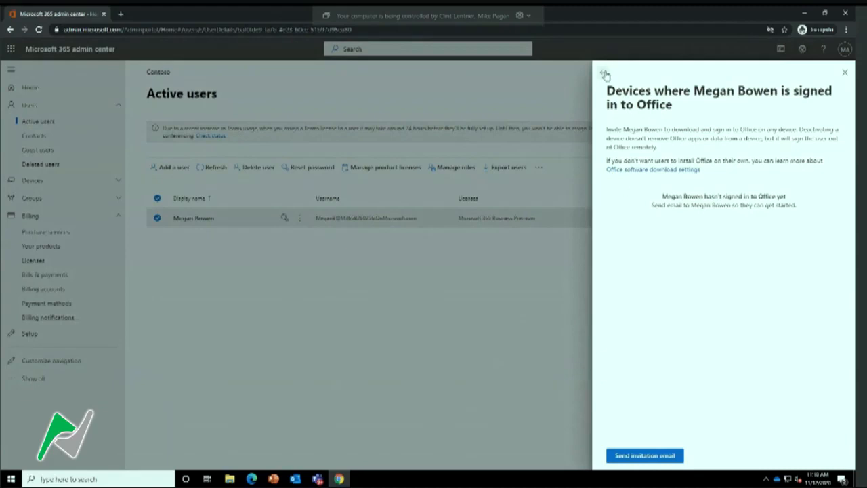
click(846, 75)
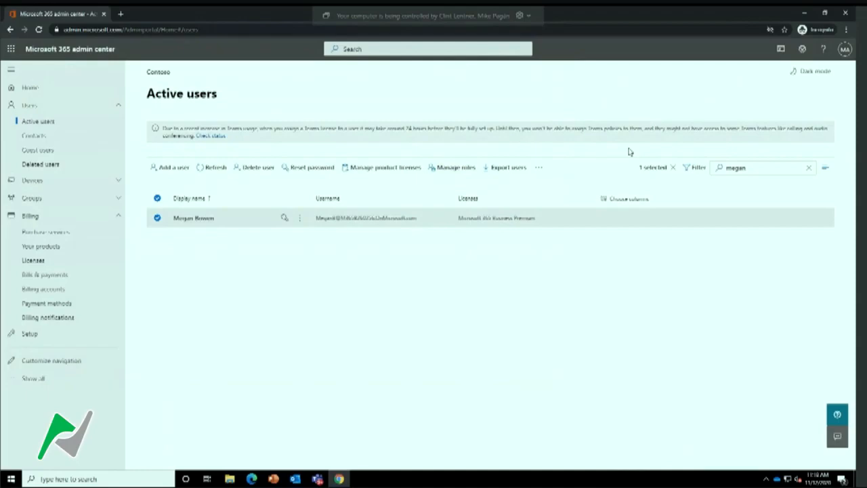
Switch to the Office home page in Edge, open Outlook on the web and compare it with desktop Outlook
click(340, 479)
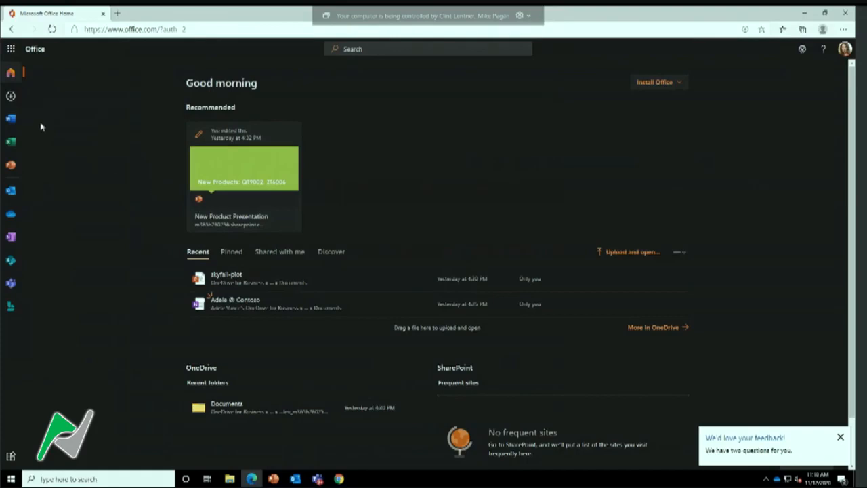
click(11, 194)
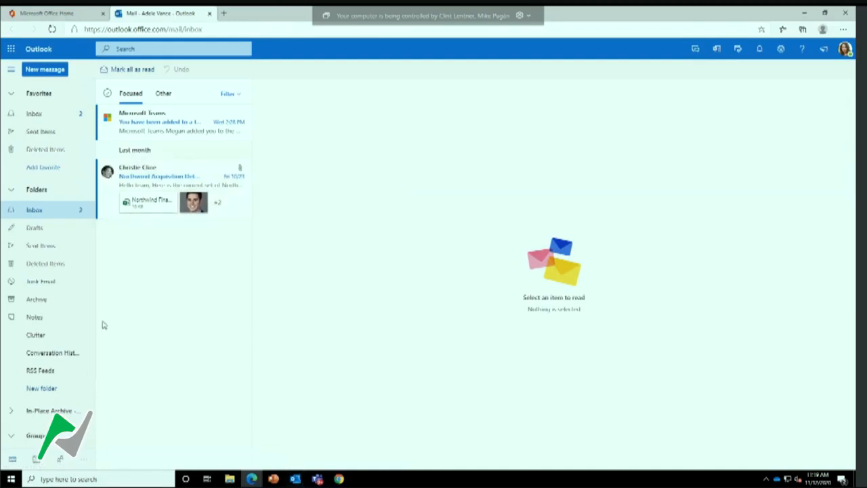
click(295, 479)
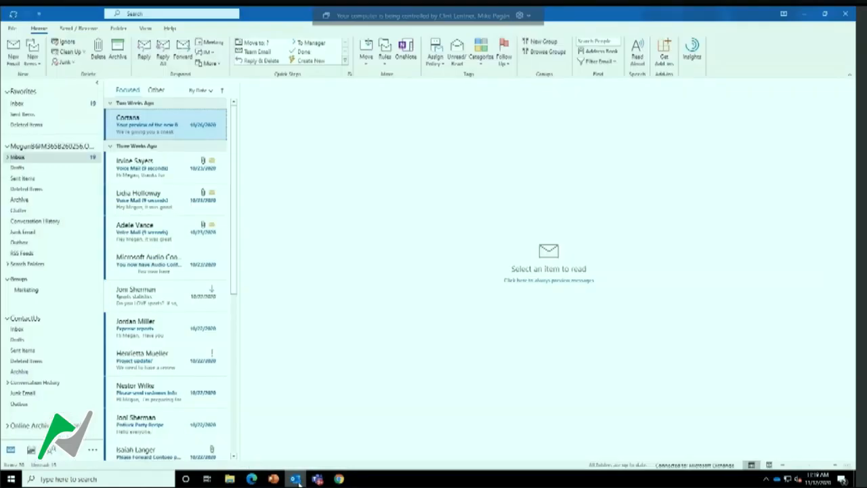
click(296, 479)
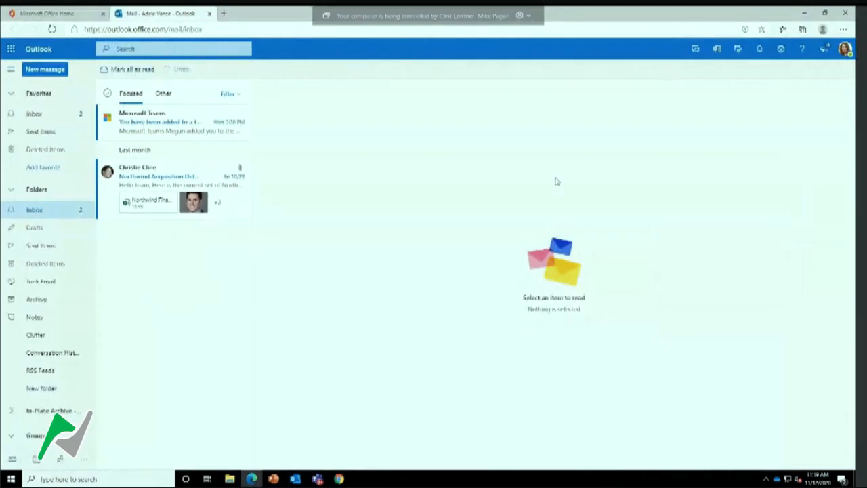
Read the Microsoft Teams message about being added to a team, and return to the Office home page
click(47, 120)
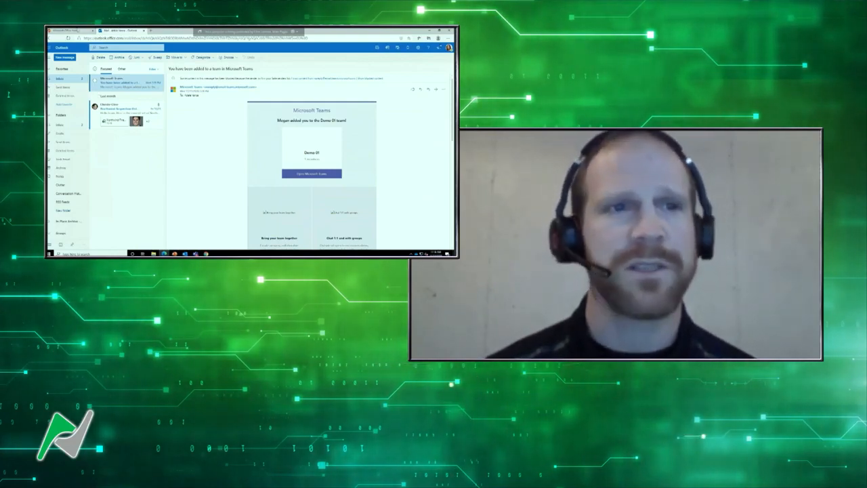
click(74, 31)
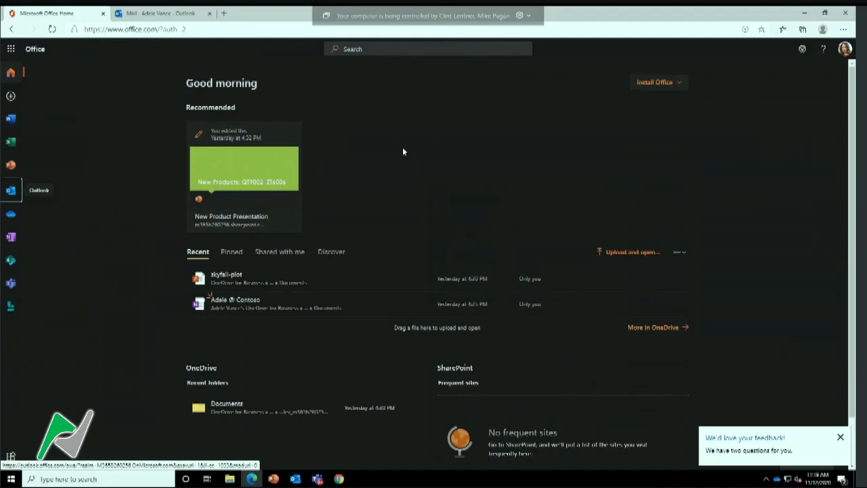
Return to the Microsoft 365 admin center, expand the navigation to all entries and collapse the Billing section
click(804, 13)
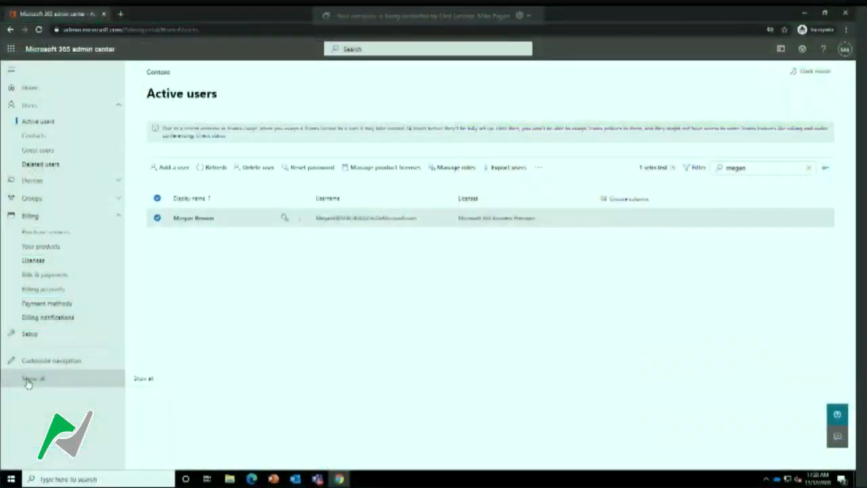
click(27, 380)
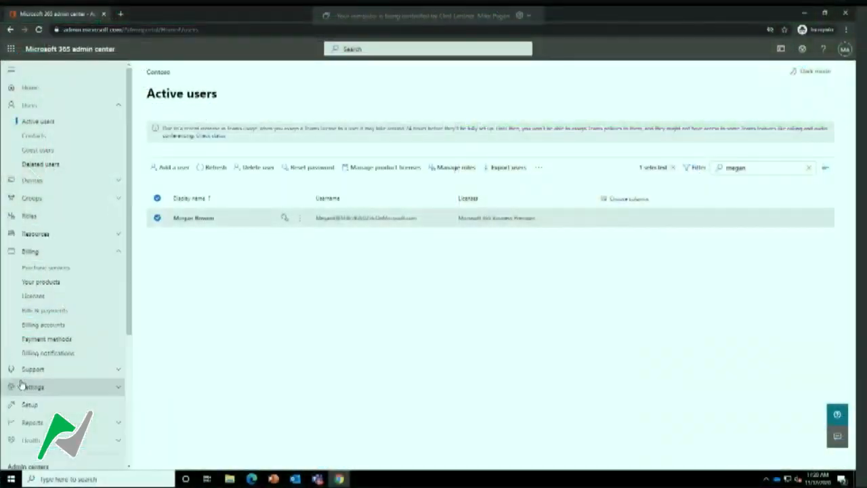
click(118, 250)
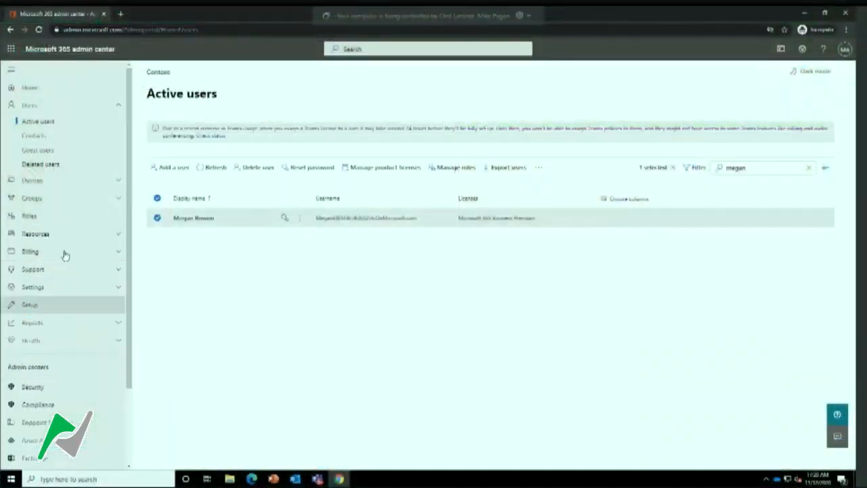
Open the Exchange admin center and display the recipient groups list
scroll(53, 332, down, 3)
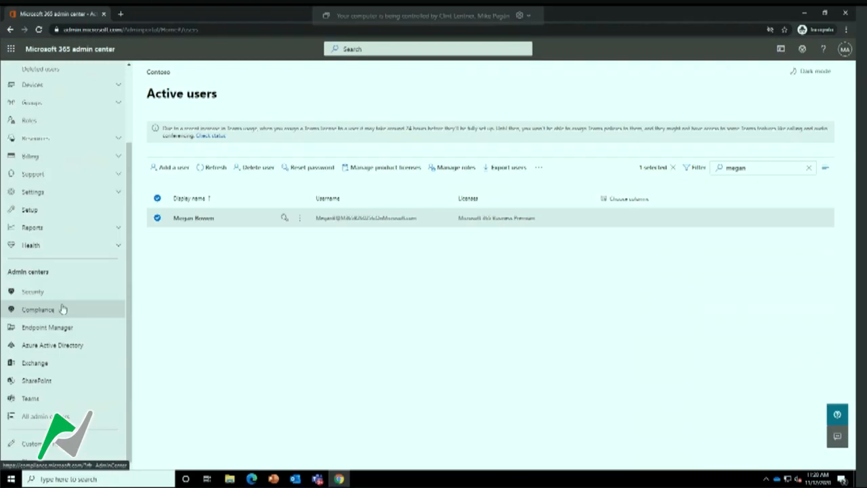
click(40, 366)
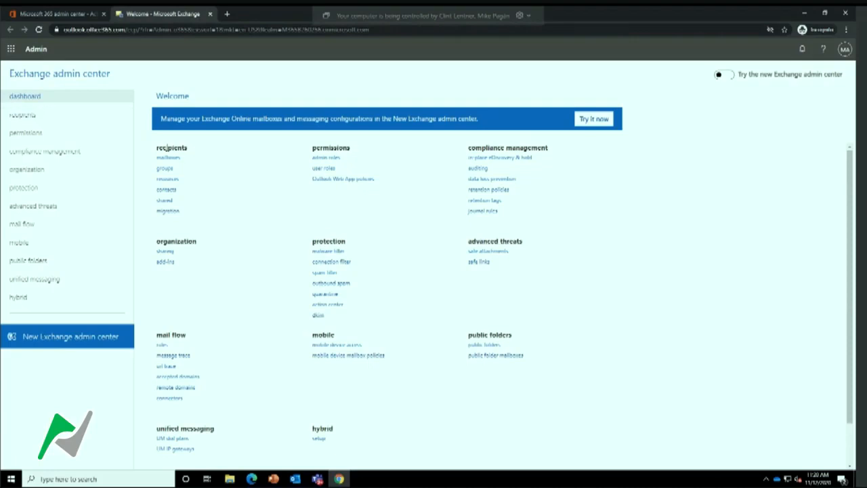
click(166, 170)
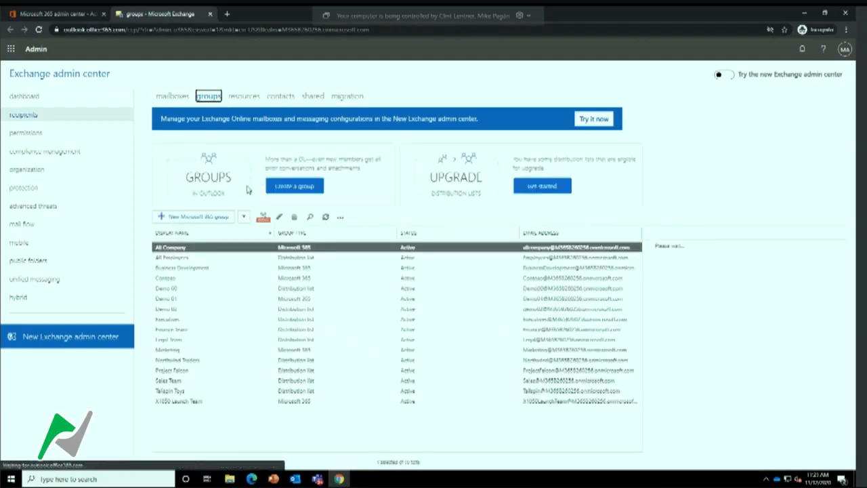
Compare the group type and details of the Demo 01 and Demo 02 groups
click(171, 311)
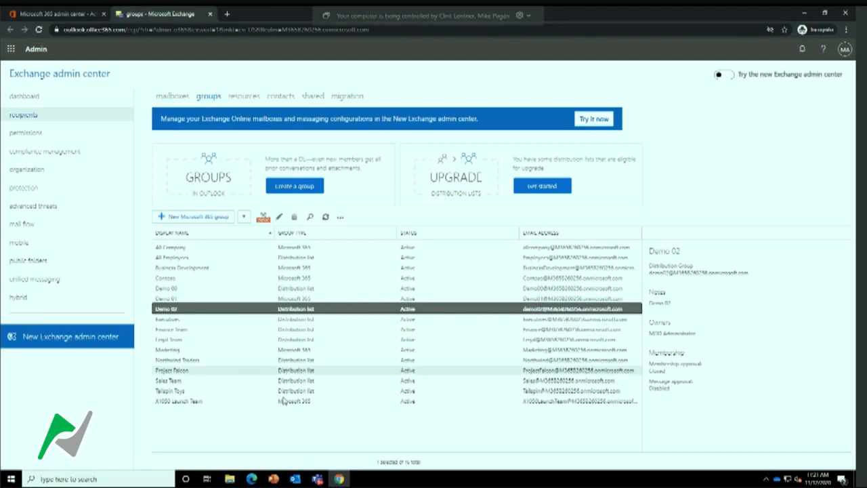
click(289, 300)
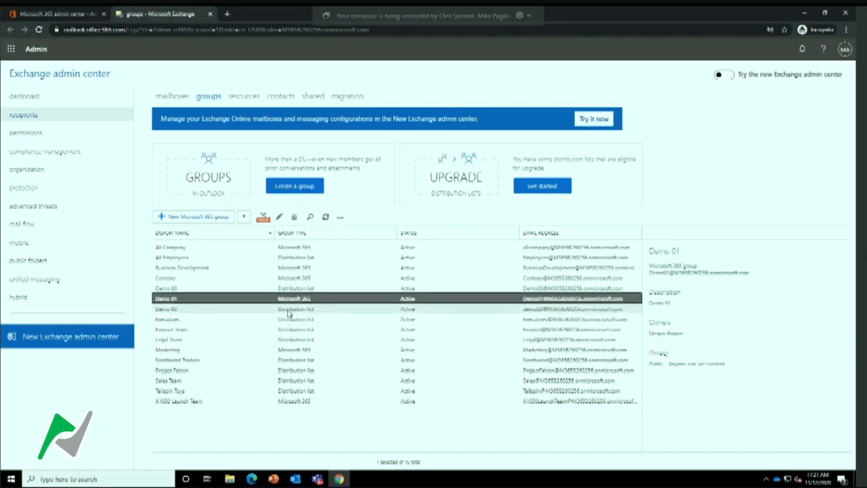
click(290, 311)
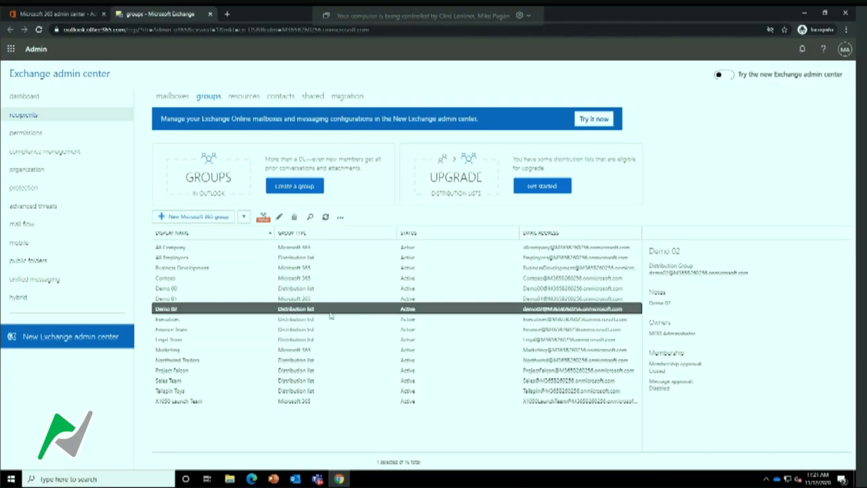
Open the Demo 02 distribution list for editing and add another user as owner, found by searching for the first name
click(280, 218)
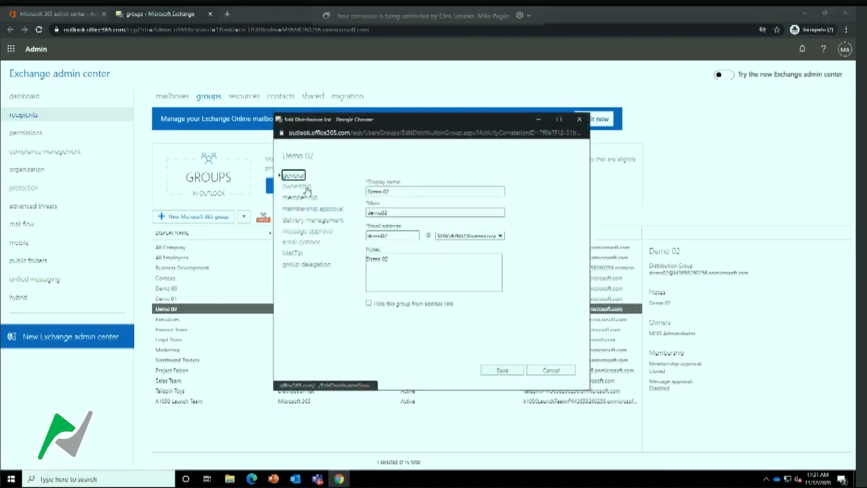
click(302, 188)
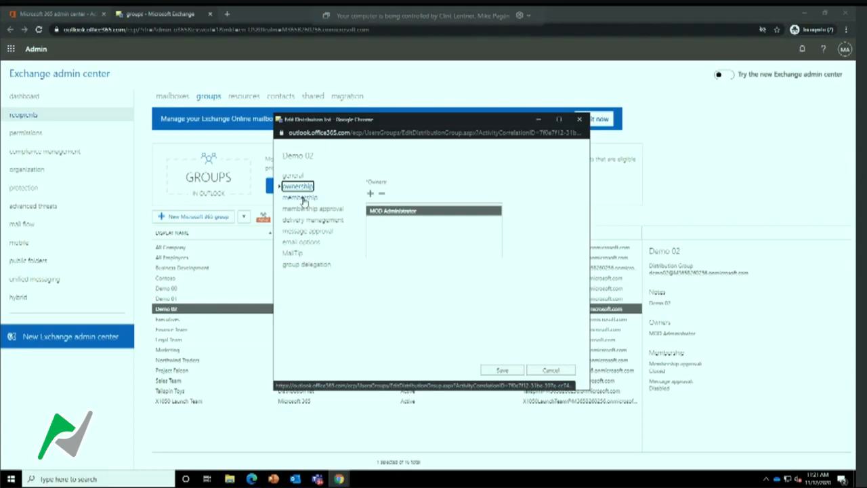
click(370, 194)
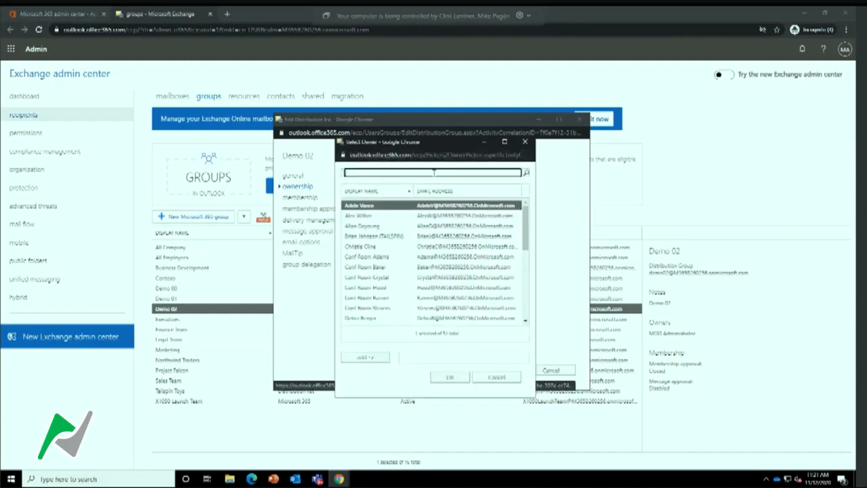
text(megan)
key(Return)
click(365, 358)
click(447, 378)
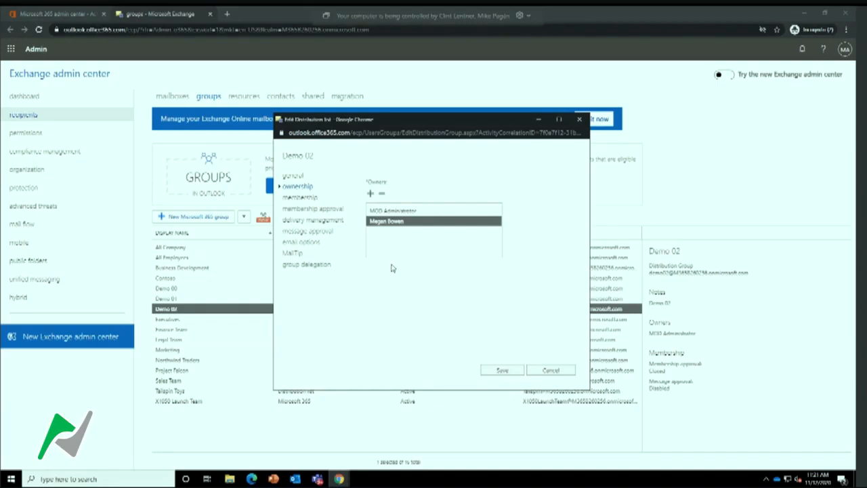
Add the first two users in the directory list as members of Demo 02
click(301, 197)
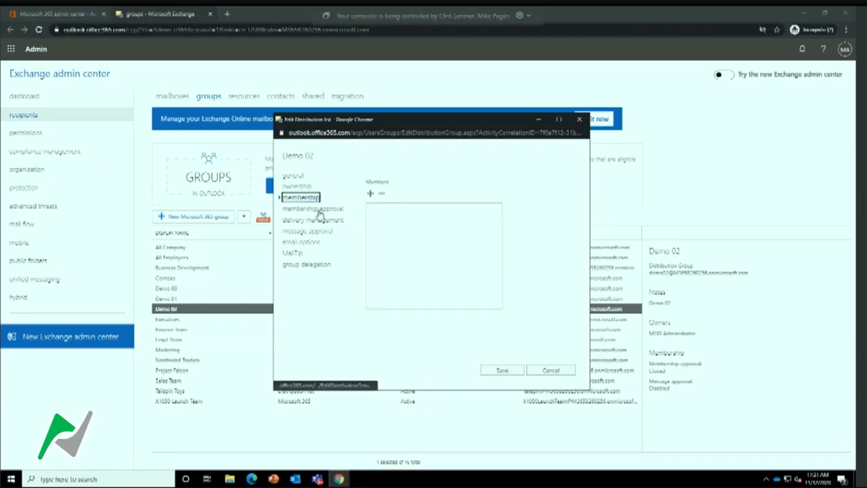
click(371, 194)
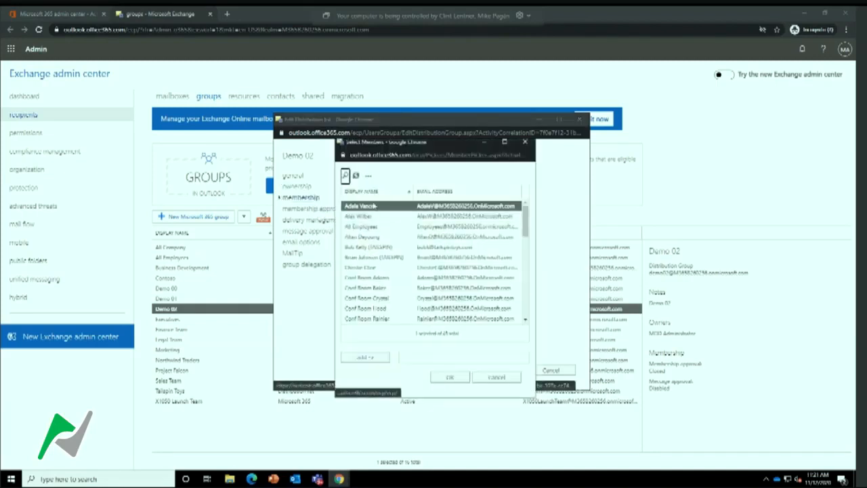
ctrl+click(365, 216)
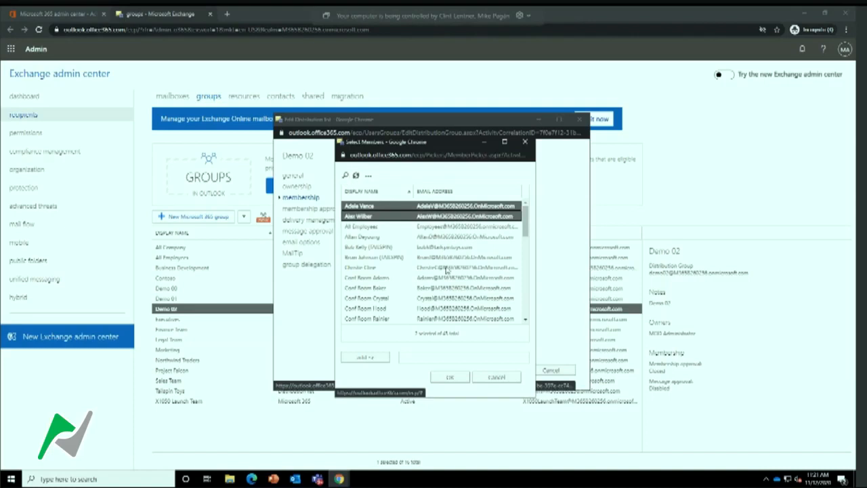
click(388, 359)
click(450, 377)
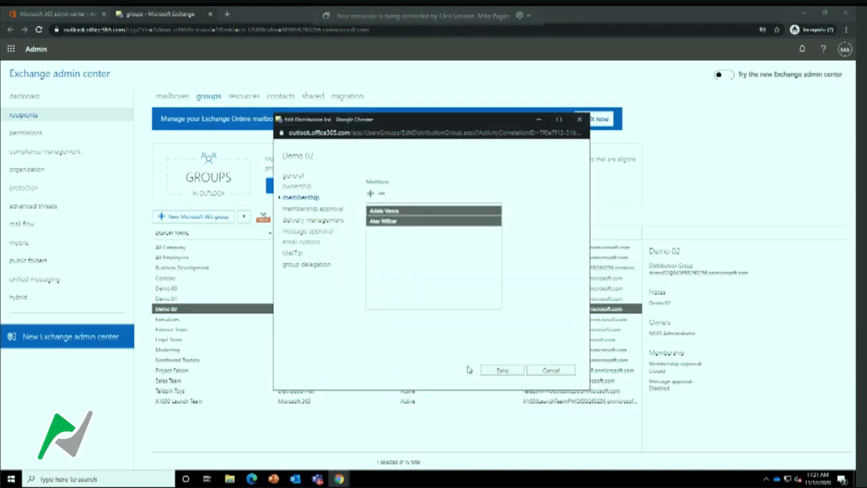
Set leaving the Demo 02 group to Closed and allow message delivery from senders inside and outside of the organization
click(315, 210)
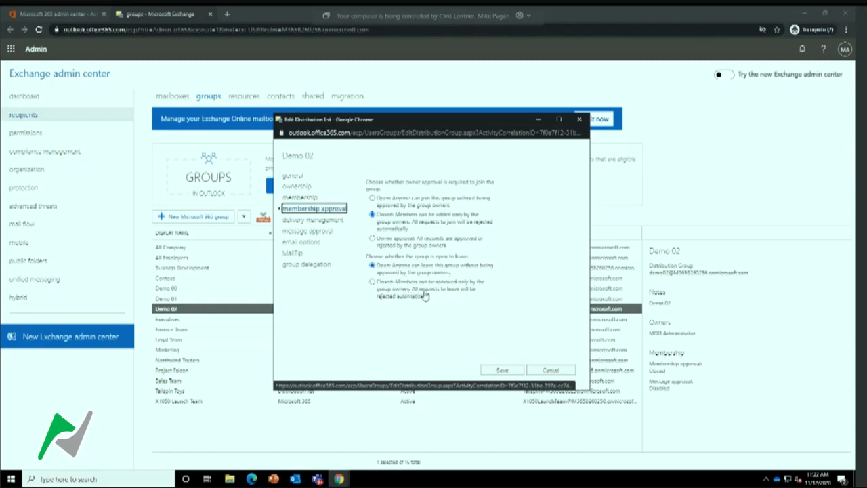
click(373, 283)
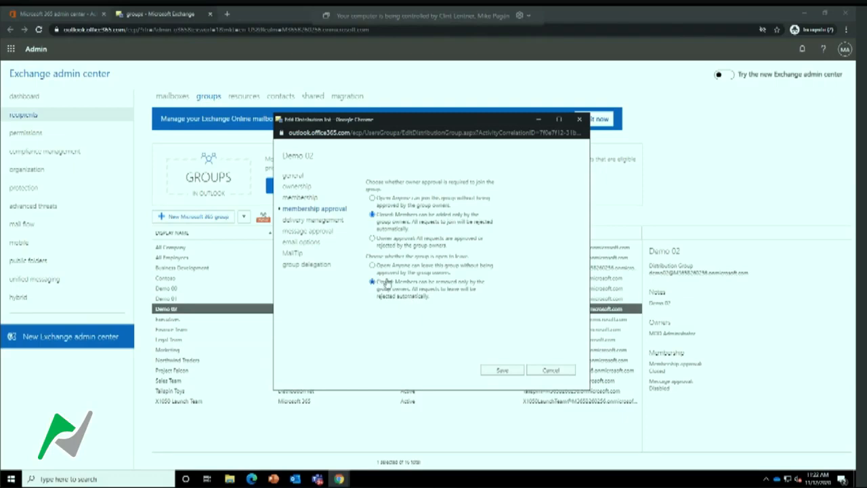
click(319, 221)
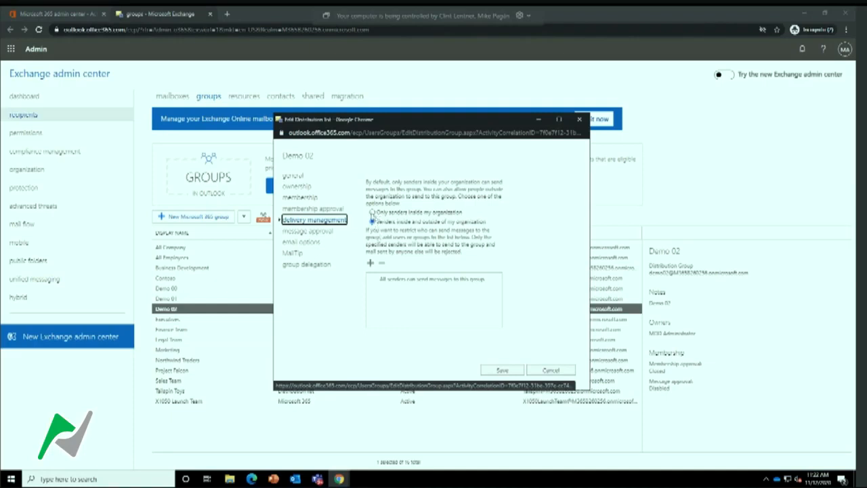
click(372, 212)
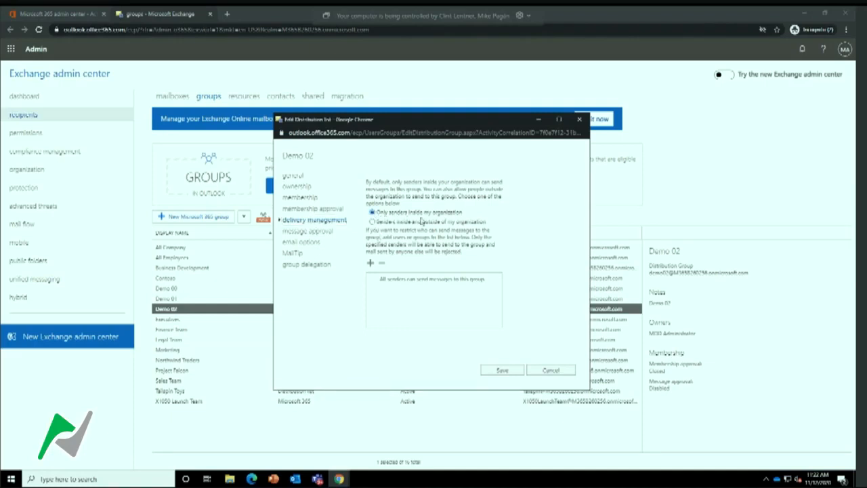
click(372, 222)
Review the message approval and email options of Demo 02, and save the distribution list changes
click(309, 231)
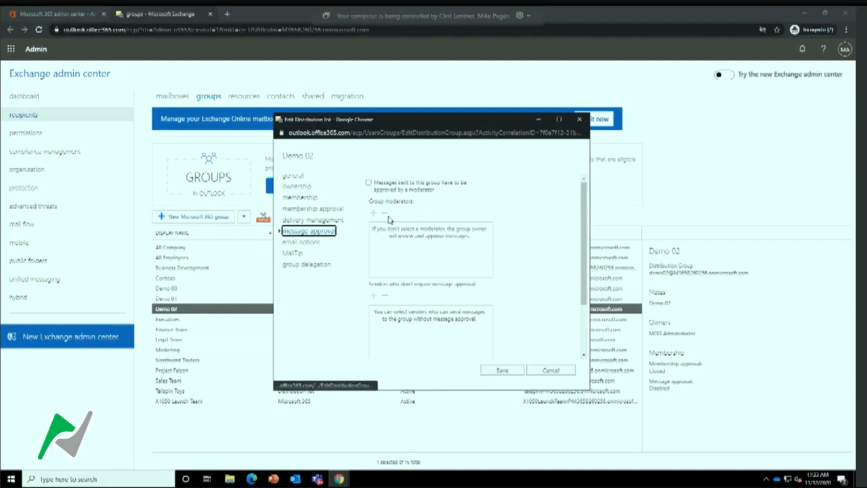
mouse_move(469, 192)
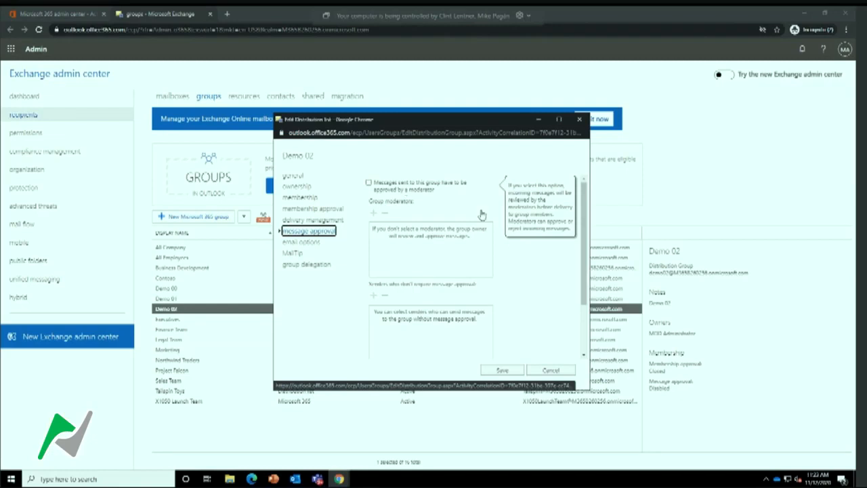
scroll(509, 265, down, 2)
scroll(510, 265, up, 2)
click(302, 244)
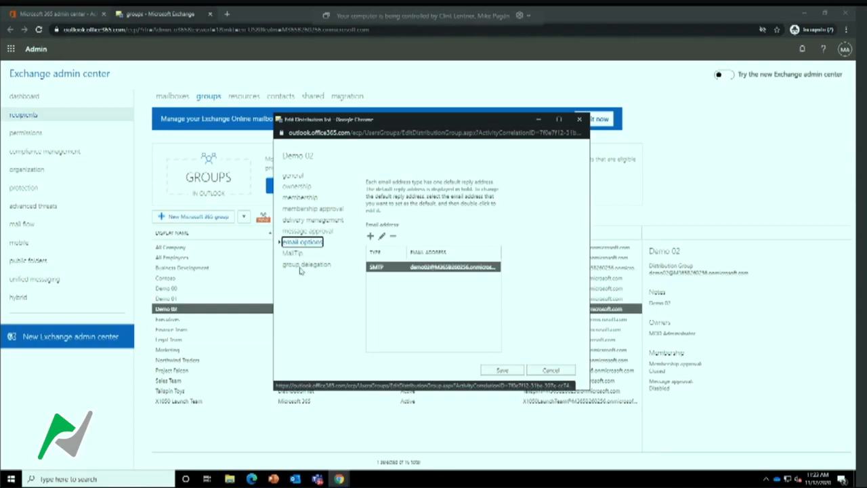
click(503, 369)
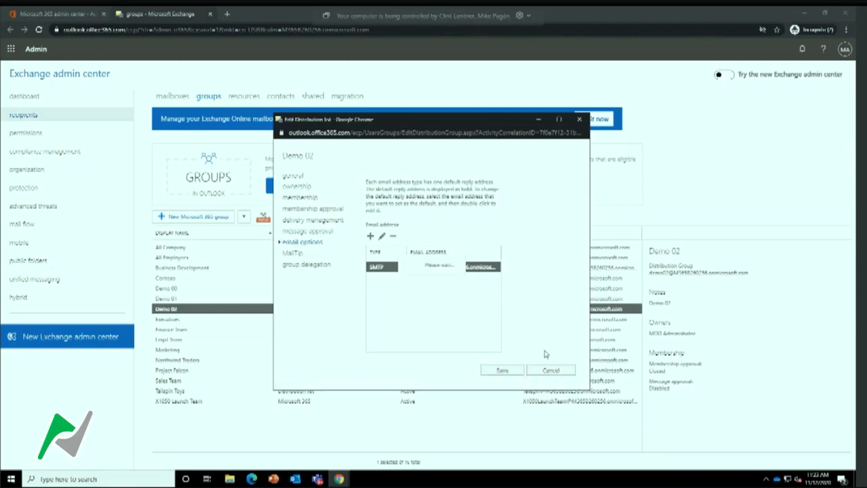
click(484, 309)
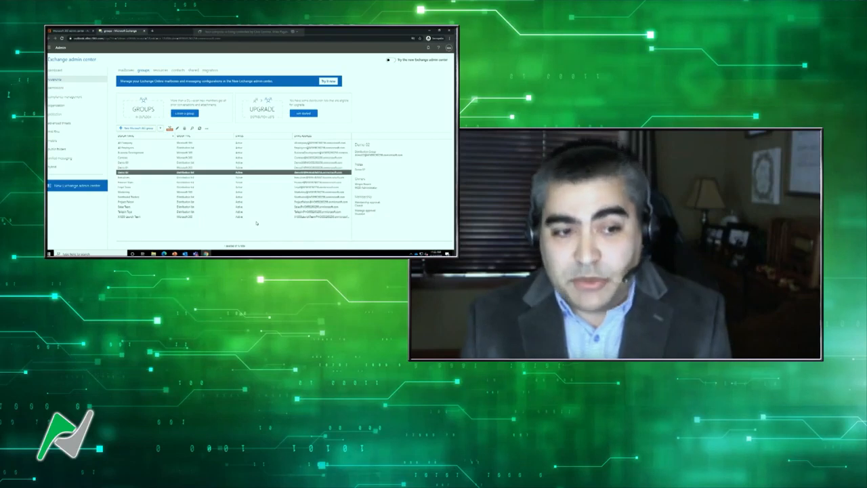
Start the upgrade of the Demo 02 distribution list to a Microsoft 365 group
click(169, 129)
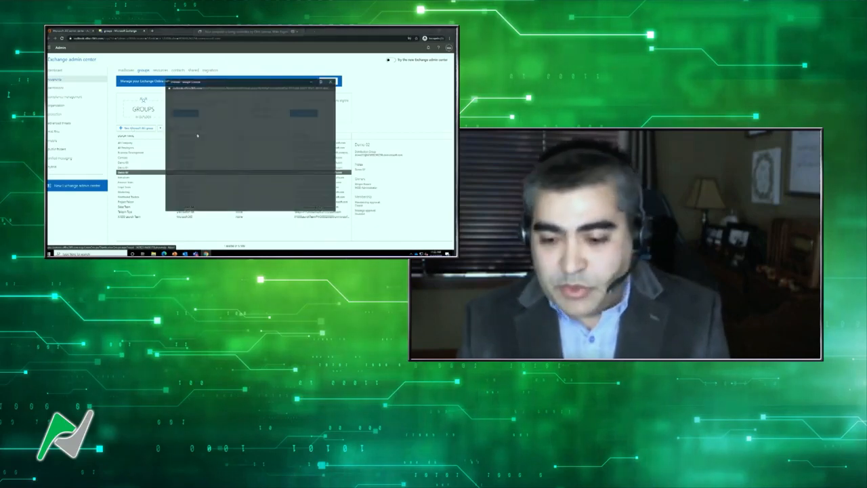
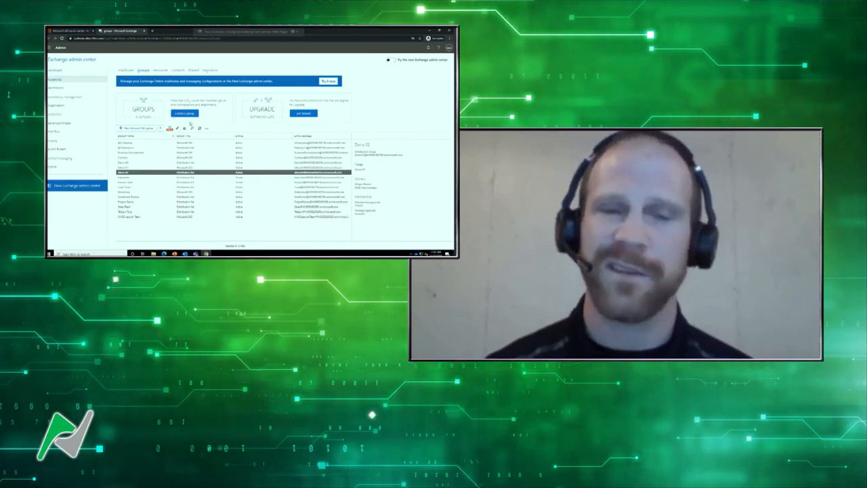
Open the ContactUs shared mailbox for editing and review its Full Access and Send As delegation permissions
click(194, 70)
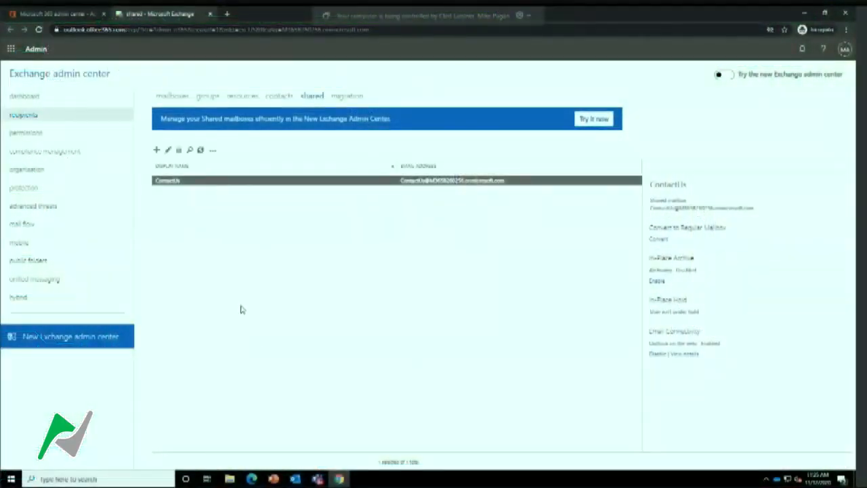
click(168, 150)
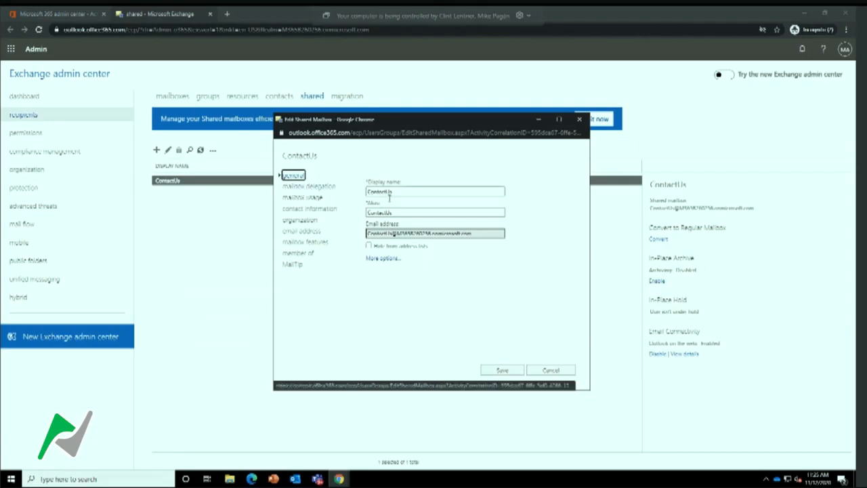
click(304, 189)
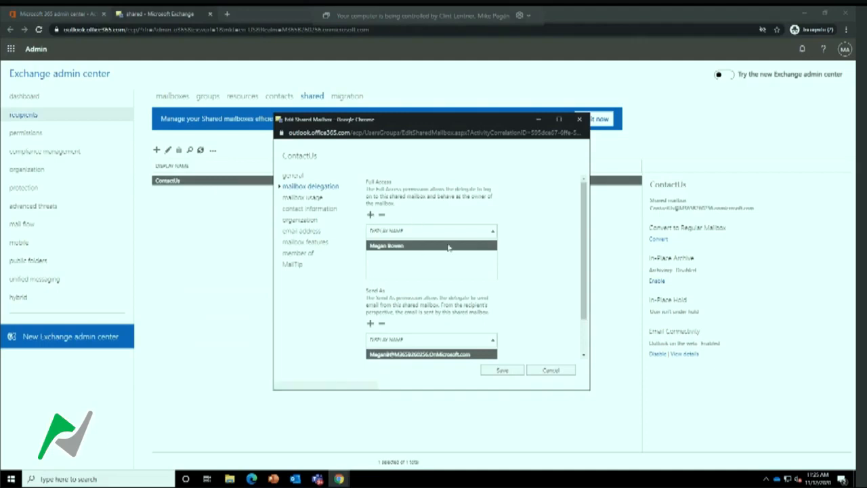
scroll(450, 234, down, 1)
scroll(450, 234, up, 1)
Grant the second user in the directory list Full Access to the ContactUs shared mailbox and save the change
click(370, 216)
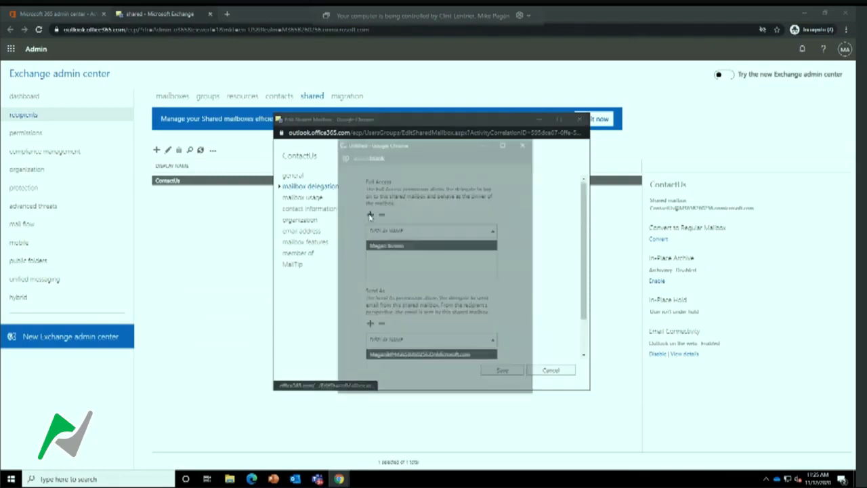
click(374, 217)
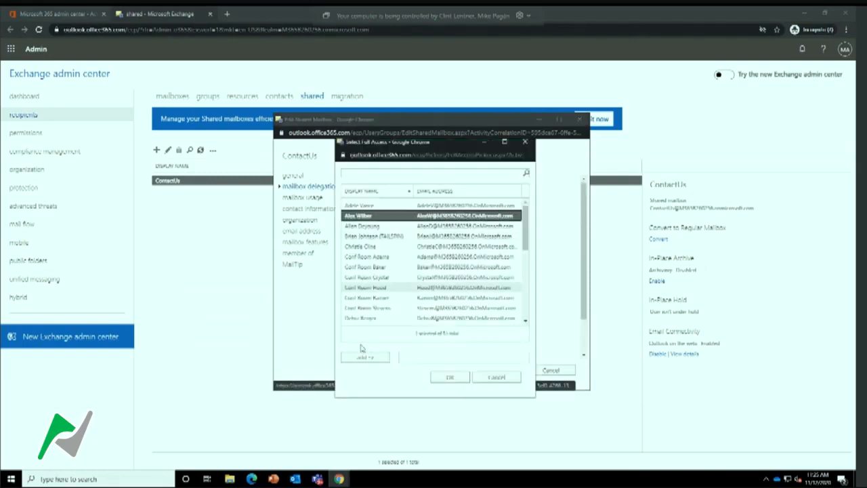
click(359, 358)
click(450, 377)
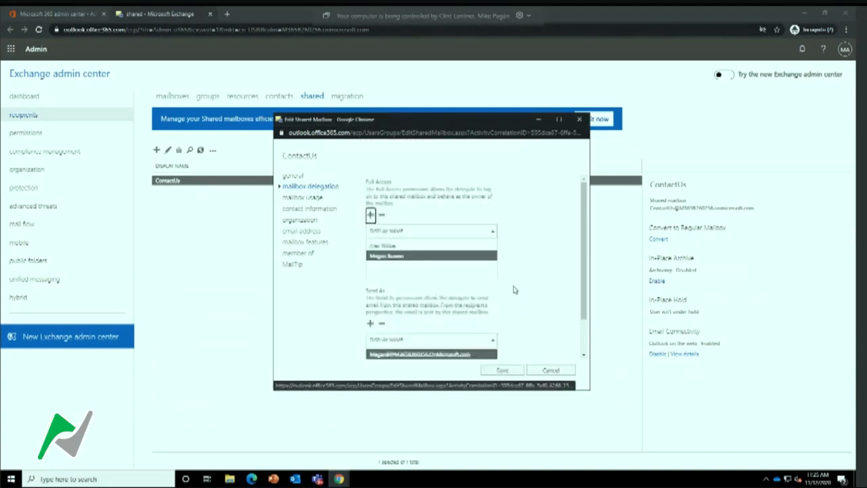
scroll(533, 270, down, 1)
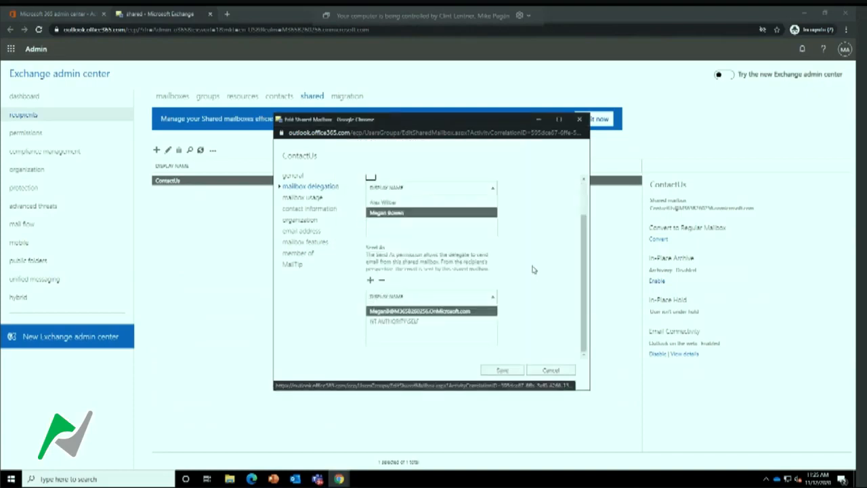
scroll(533, 269, up, 1)
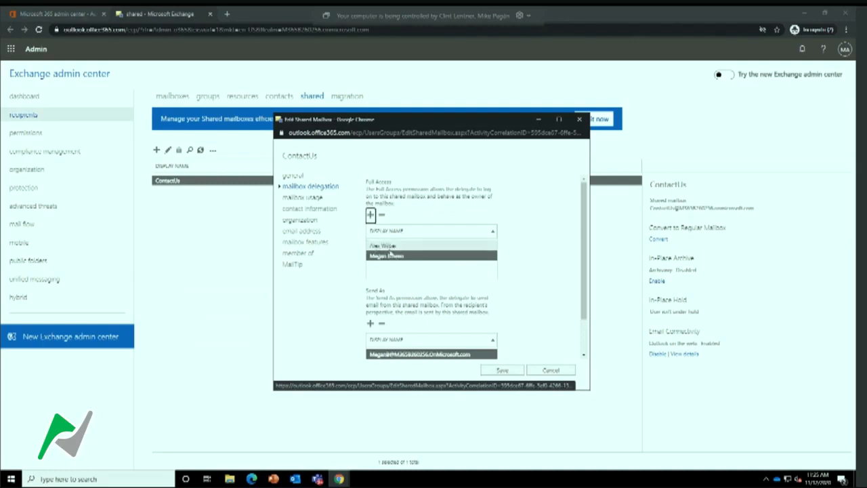
click(505, 371)
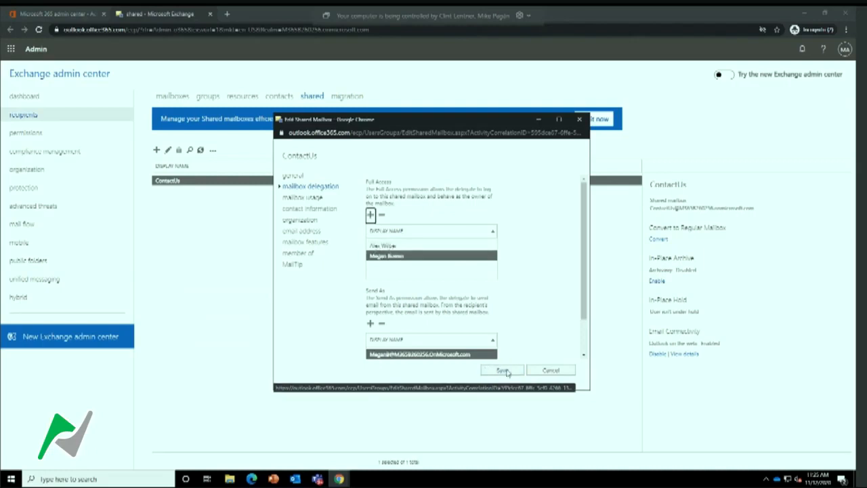
Switch to Outlook and view the Inbox of the ContactUs shared mailbox
click(295, 479)
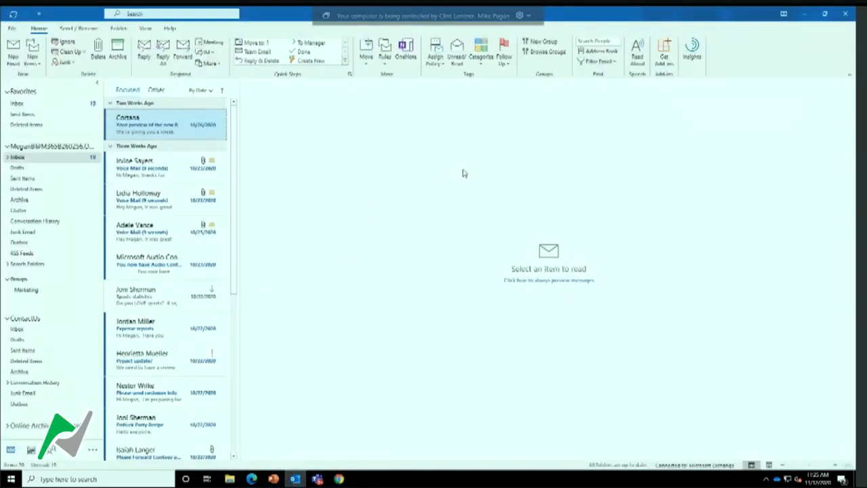
click(31, 318)
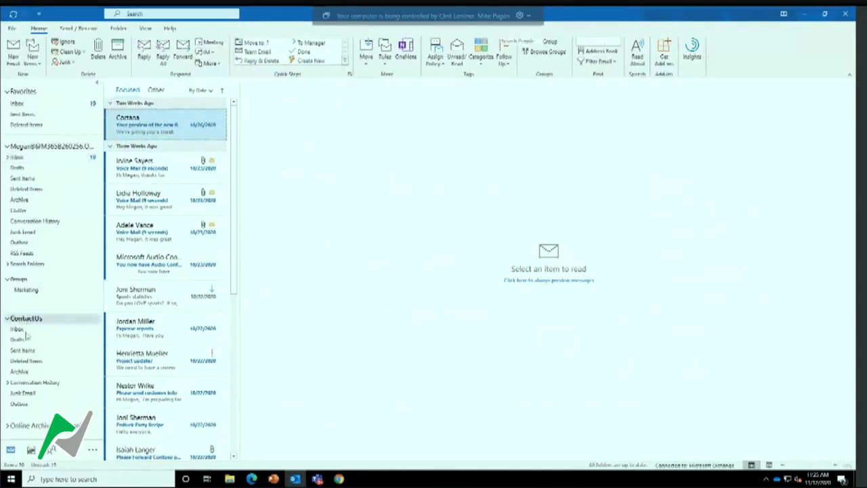
click(22, 330)
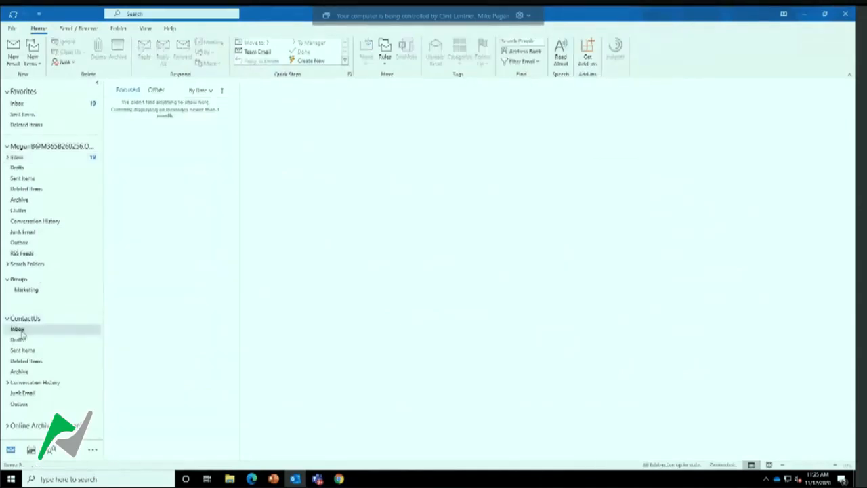
Start a new email message in Outlook and show its From field
click(15, 59)
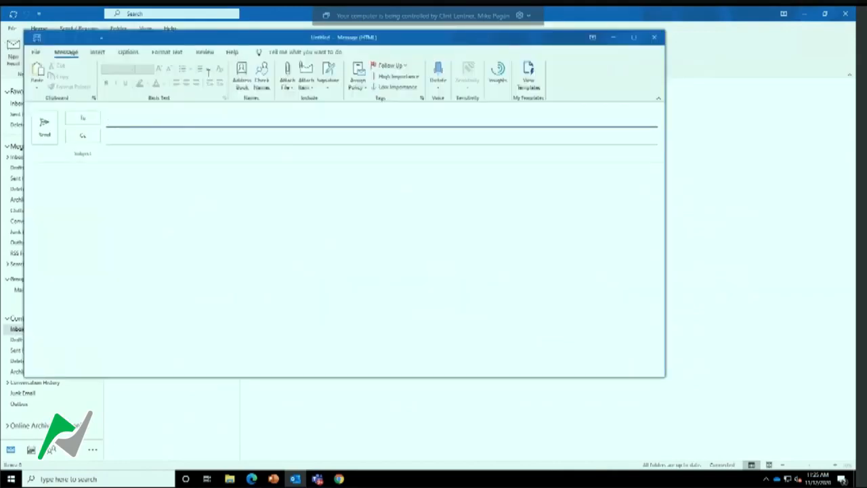
drag(218, 35, 344, 69)
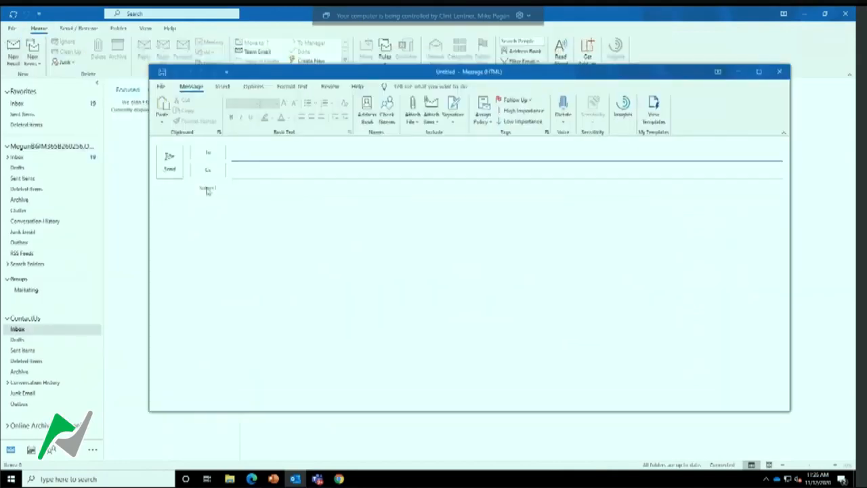
click(251, 154)
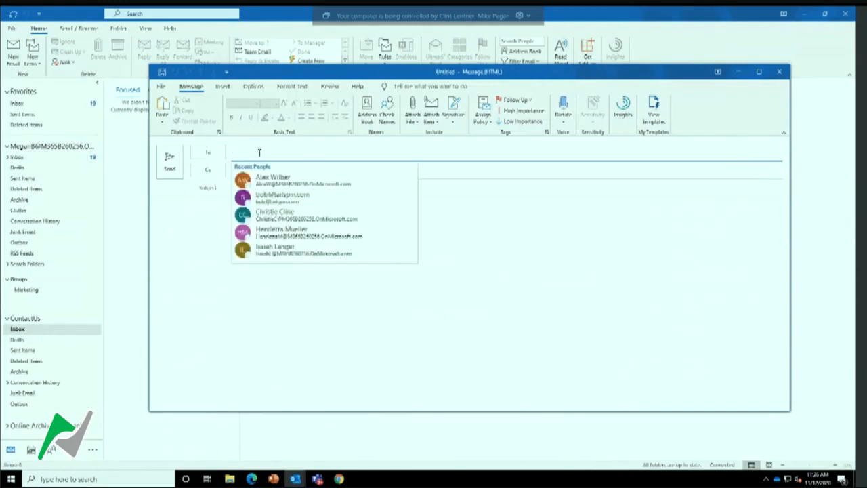
click(254, 88)
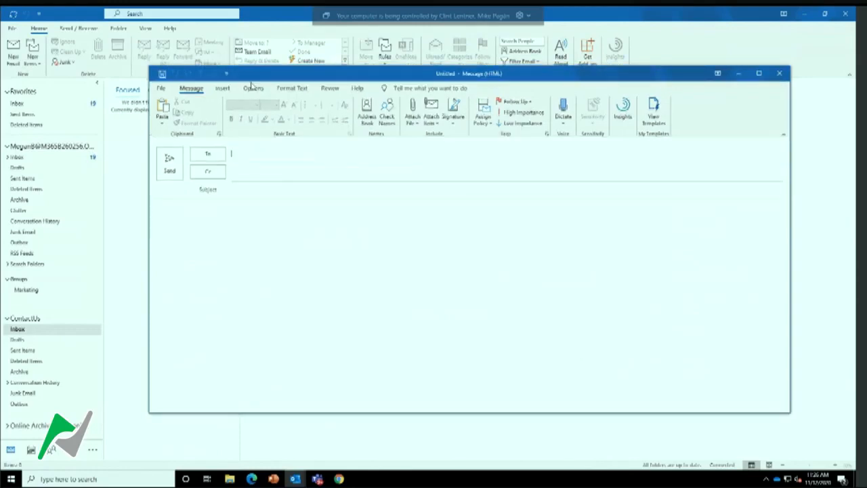
click(262, 112)
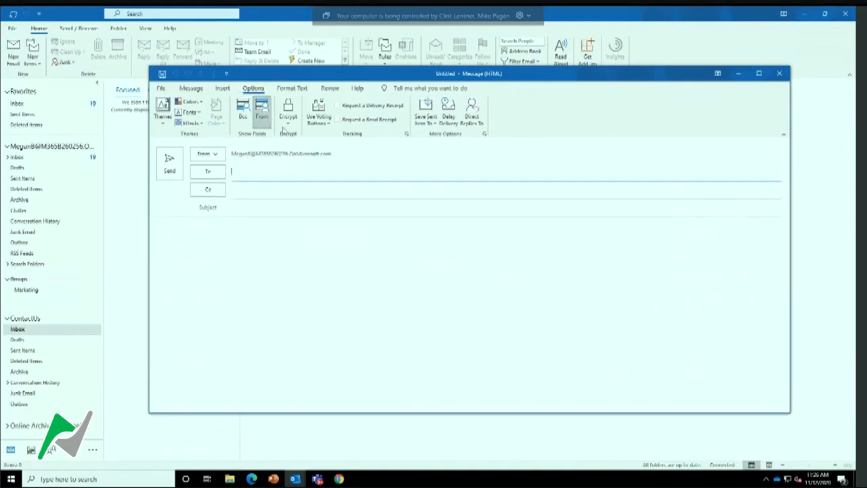
Examine the From options for sending from another email address, and close the message without sending it
click(207, 154)
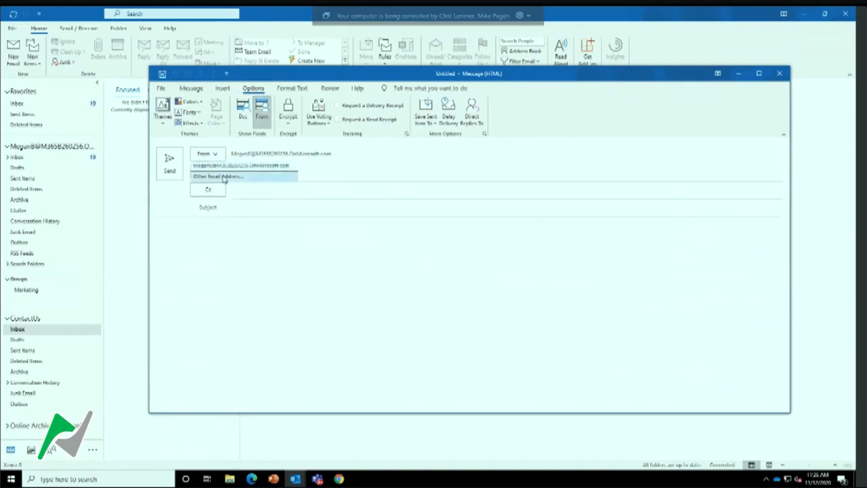
click(225, 178)
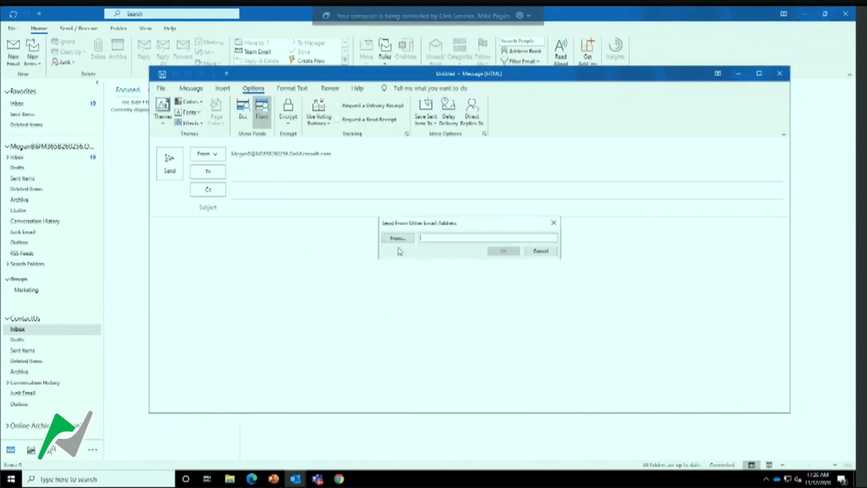
click(546, 252)
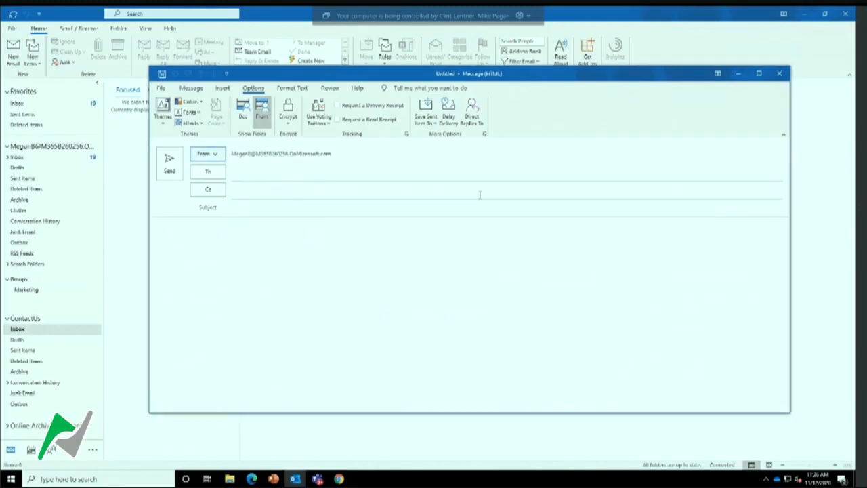
click(779, 73)
right_click(140, 137)
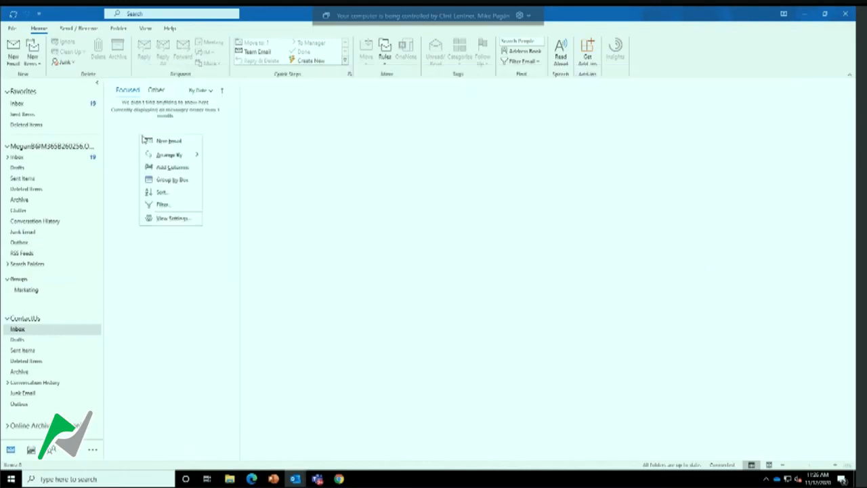
click(154, 142)
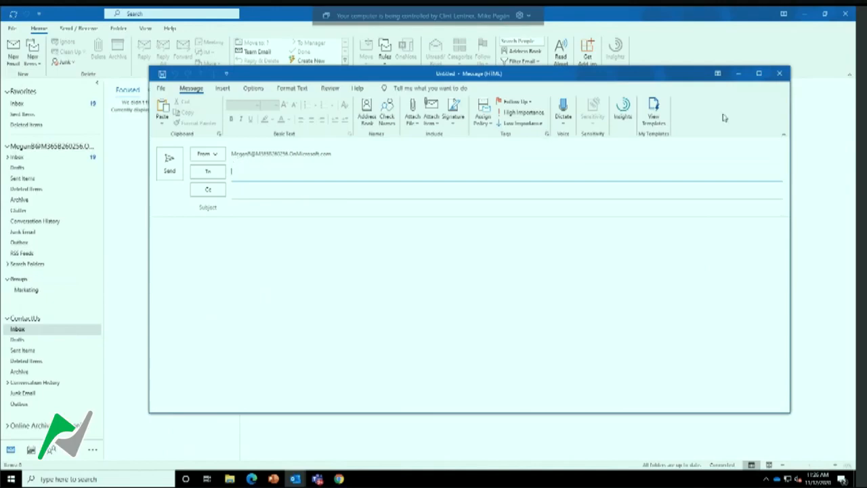
click(780, 74)
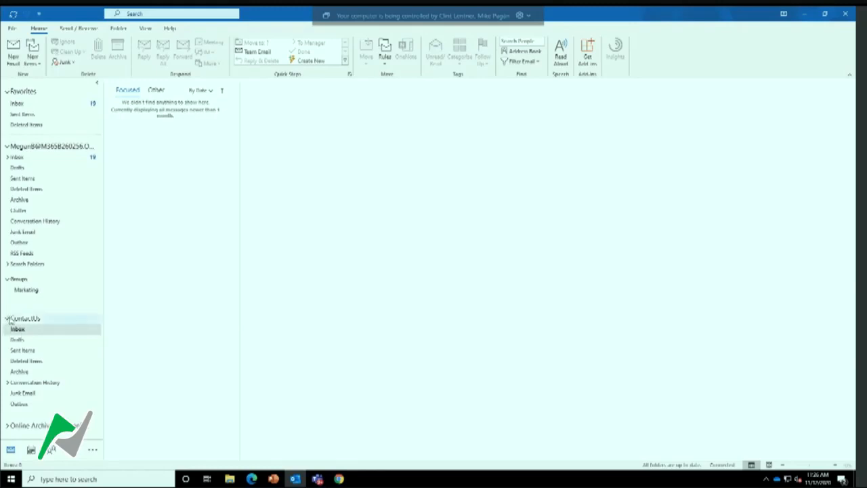
Return to the Exchange admin center and acknowledge the saved ContactUs mailbox changes
click(807, 20)
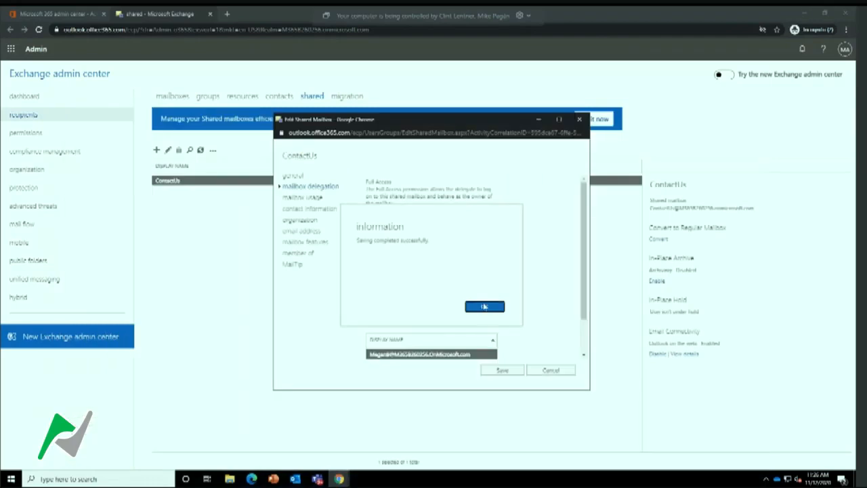
click(483, 307)
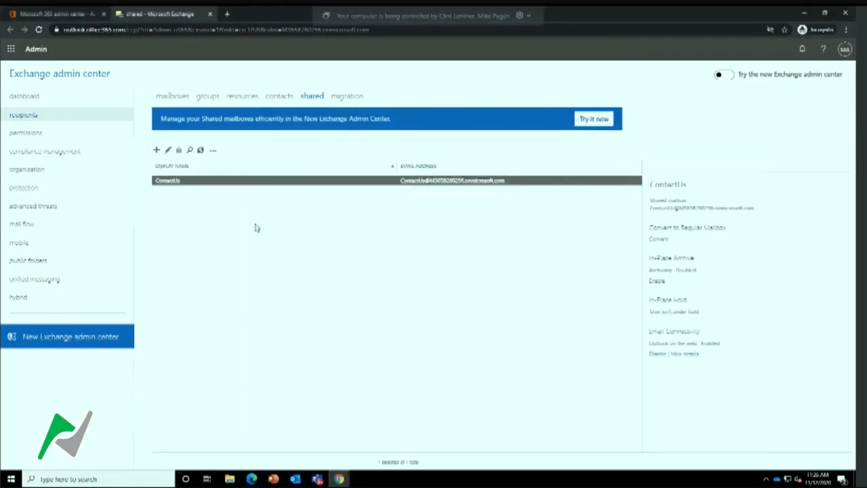
Switch to the Microsoft 365 admin center and clear the user selection and search filter in the active users list
click(80, 19)
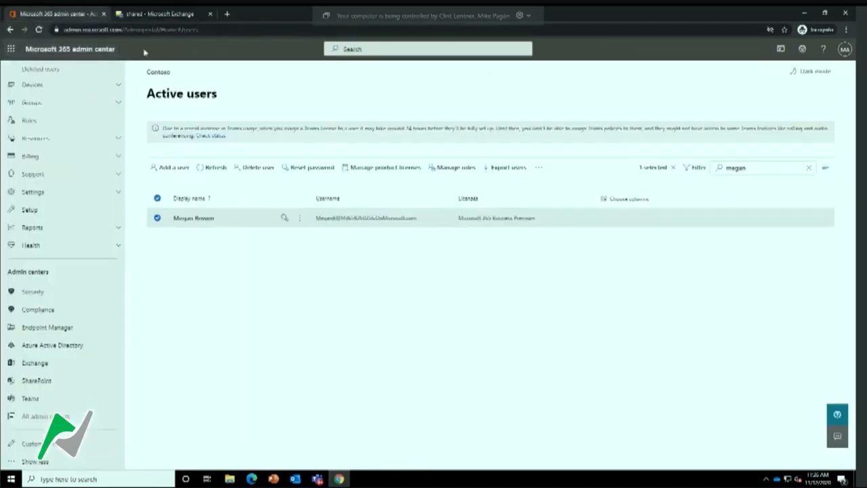
click(157, 218)
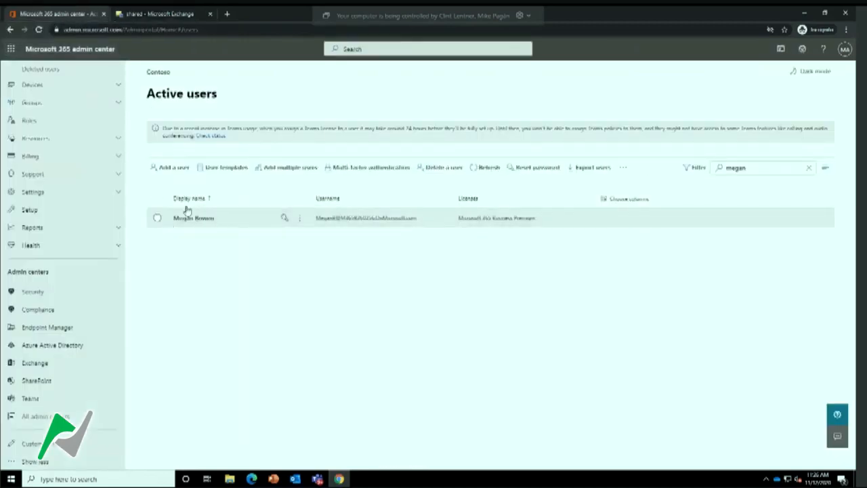
click(808, 168)
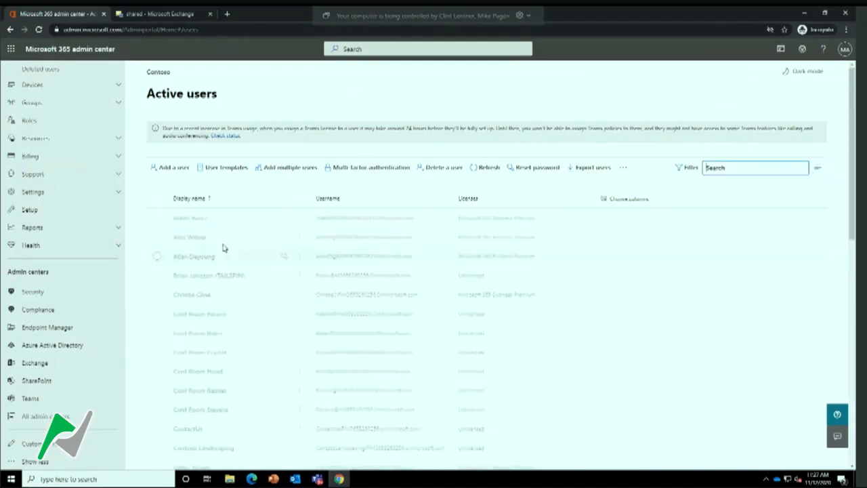
Block sign-in for the third user in the active users list and save the change
click(157, 257)
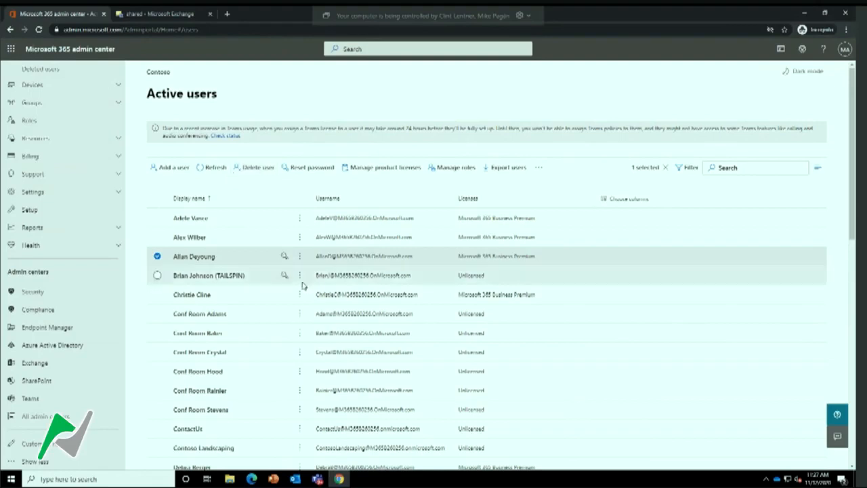
click(216, 258)
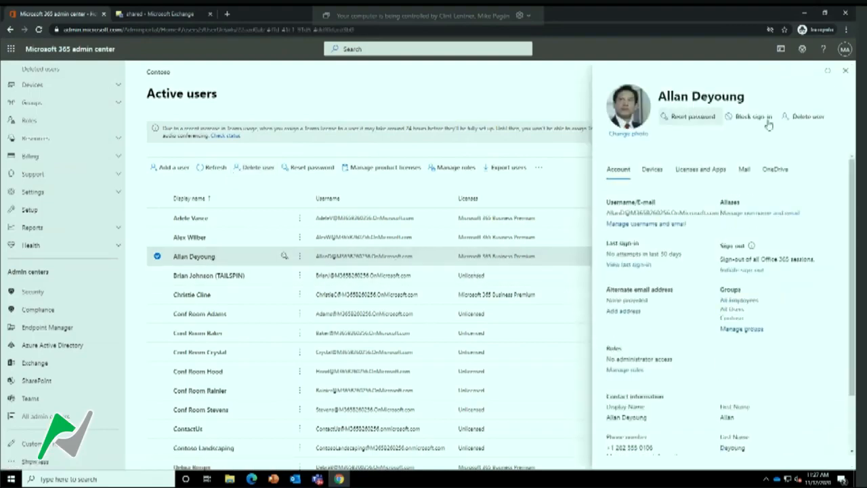
click(750, 116)
click(611, 189)
click(637, 455)
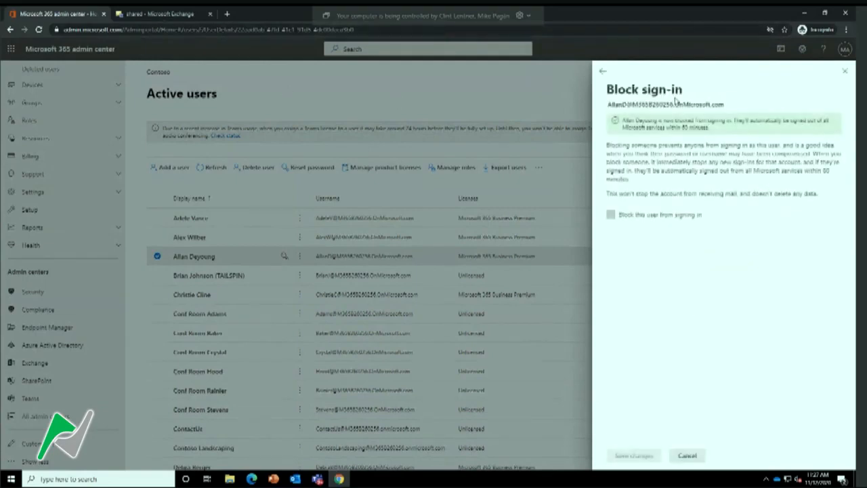
click(844, 71)
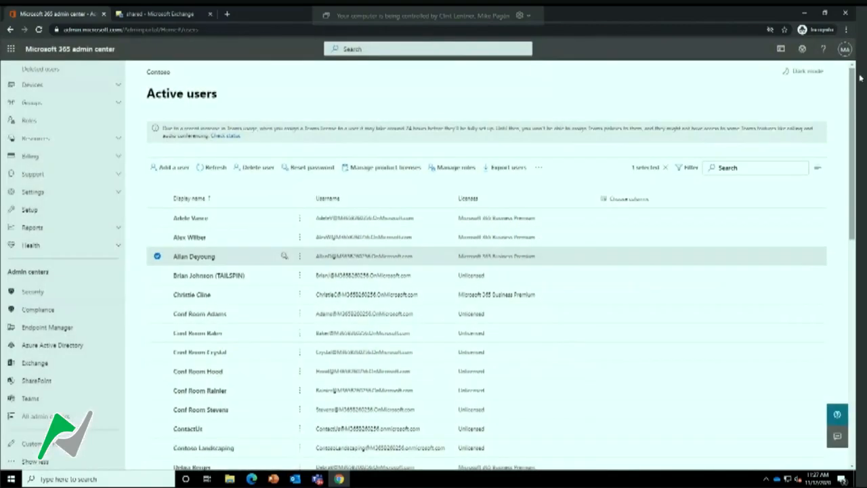
Switch to the Exchange admin center and convert the third user's regular mailbox, belonging to the sign-in-blocked user, to a shared mailbox
click(148, 15)
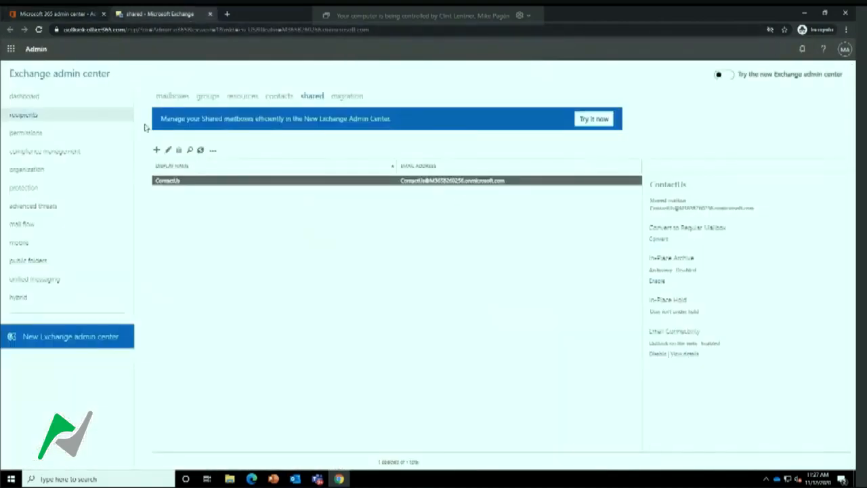
click(179, 100)
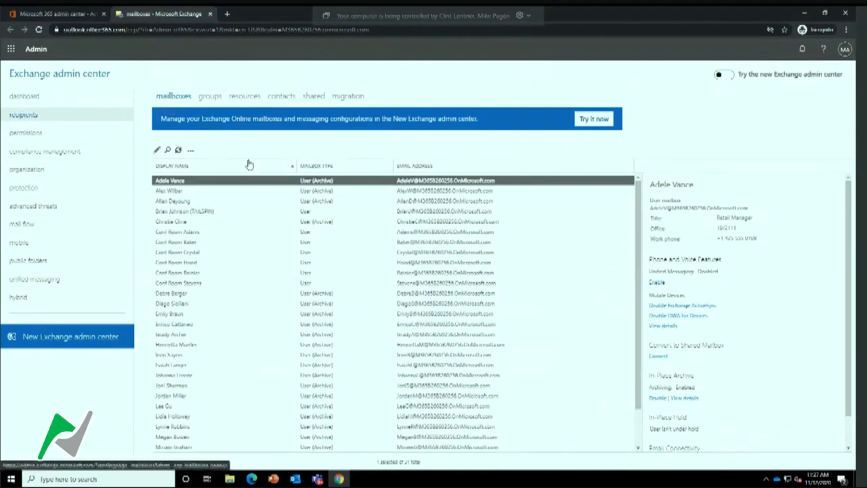
click(177, 202)
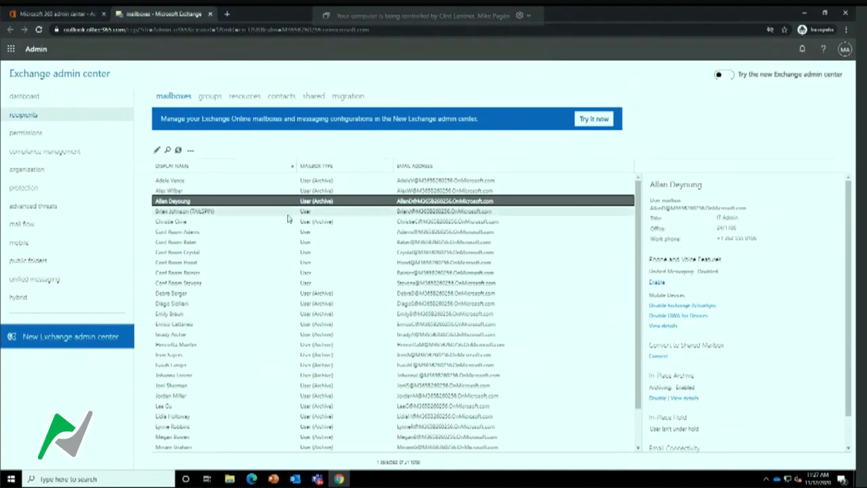
click(662, 357)
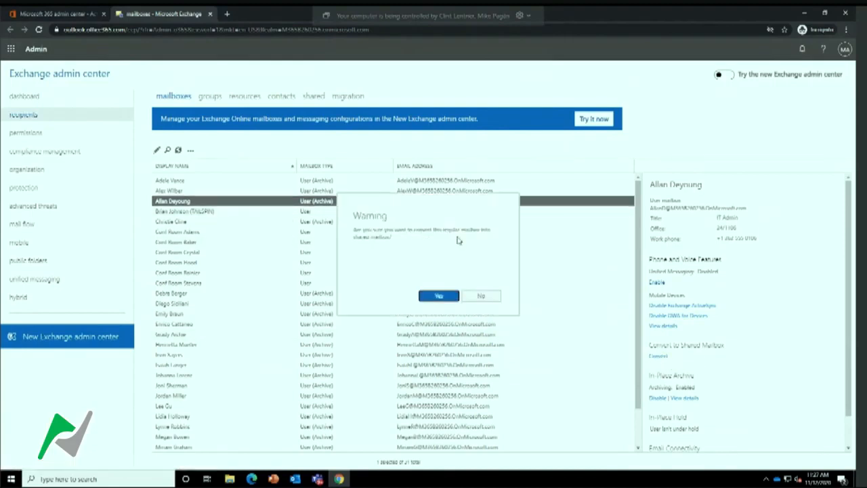
click(440, 298)
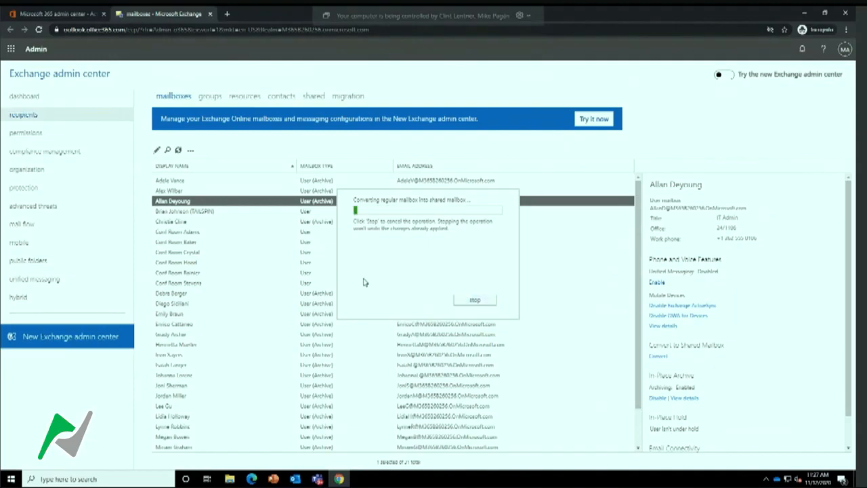
click(474, 298)
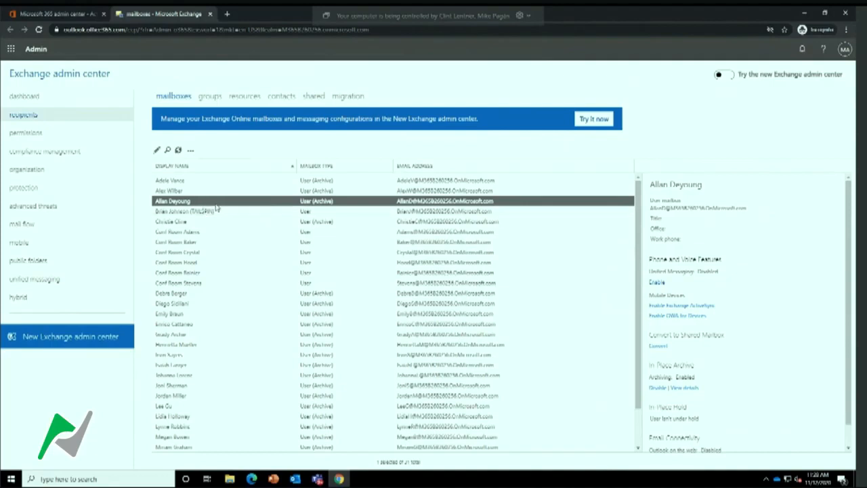
Refresh the shared mailboxes list and open the mailbox delegation settings of the newly converted user's mailbox
click(312, 97)
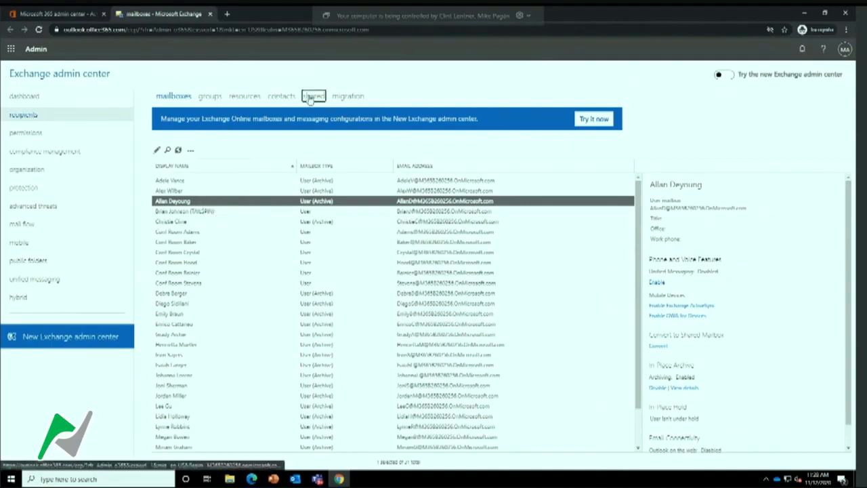
click(200, 150)
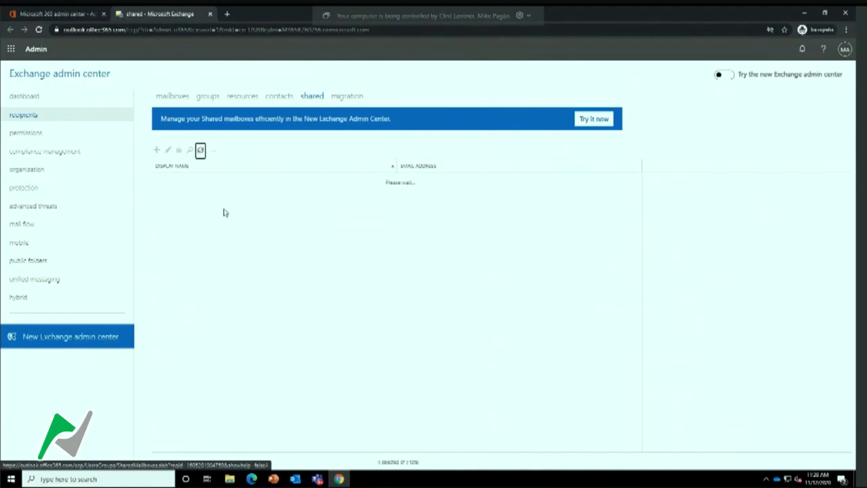
click(186, 181)
click(168, 150)
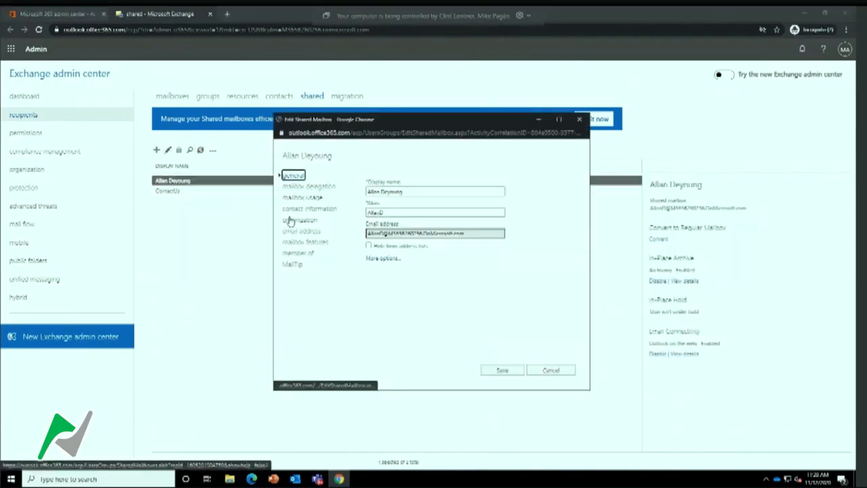
click(310, 221)
click(317, 188)
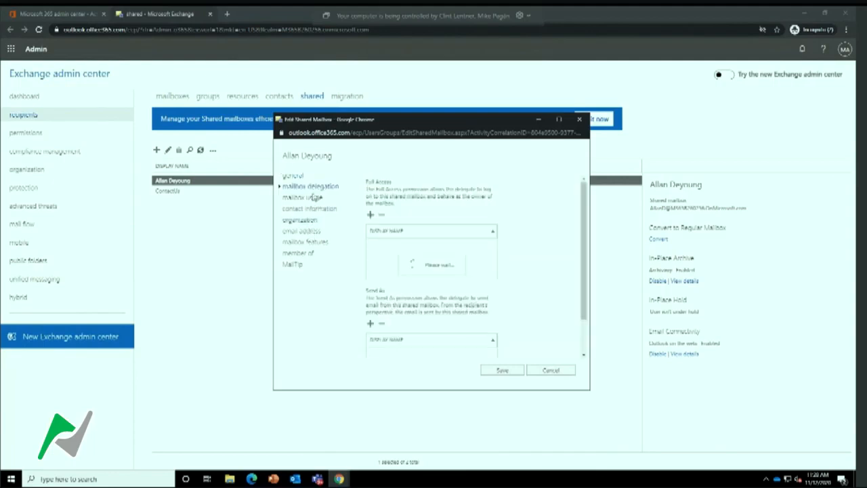
Find the delegate by first name, grant them Full Access to the converted mailbox, and save the delegation change
click(371, 216)
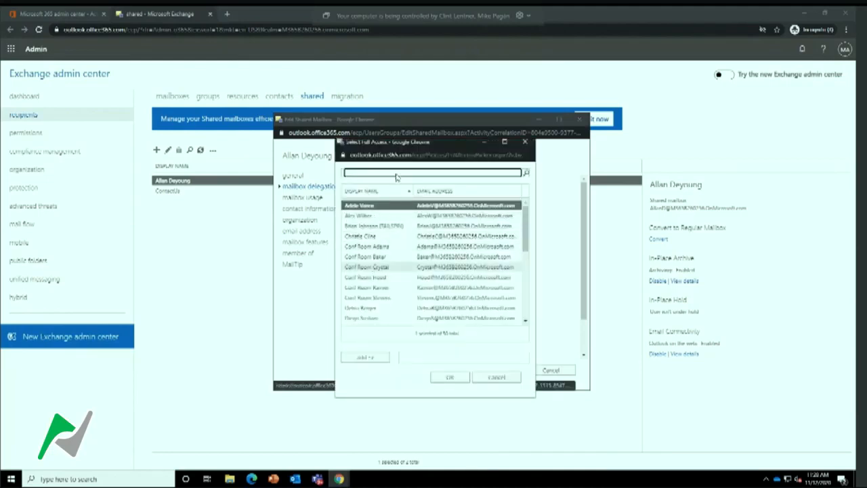
text(me)
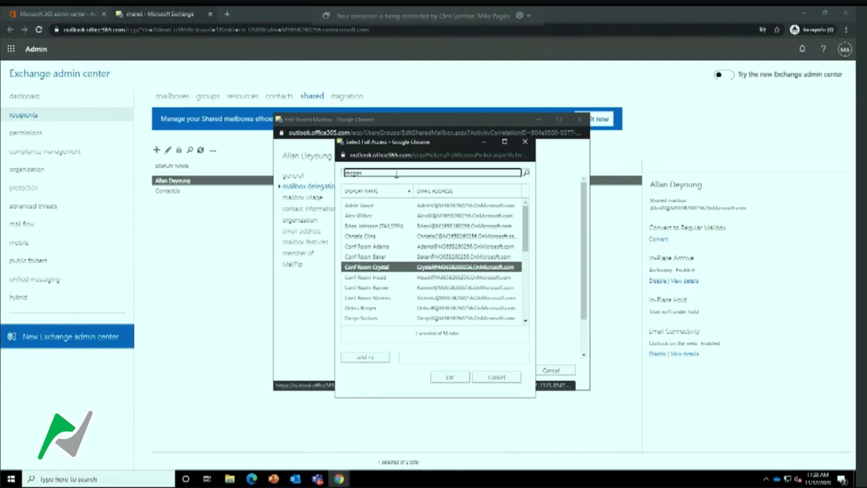
text(gan)
key(Return)
click(359, 357)
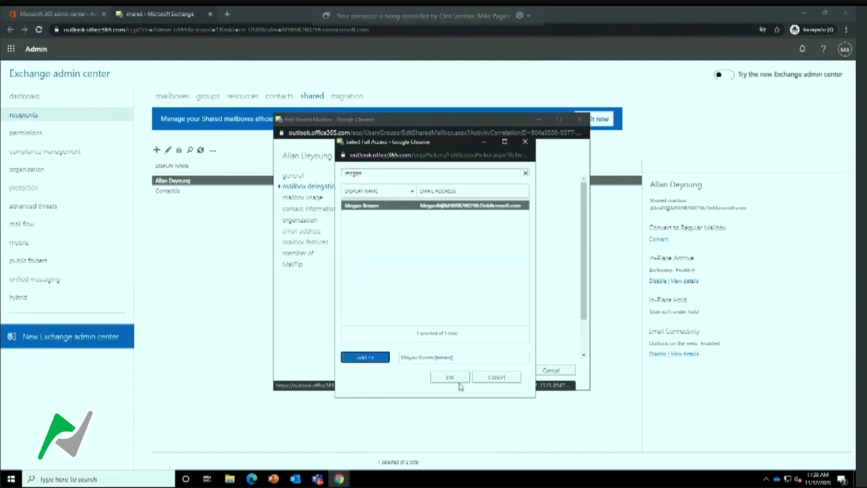
click(449, 376)
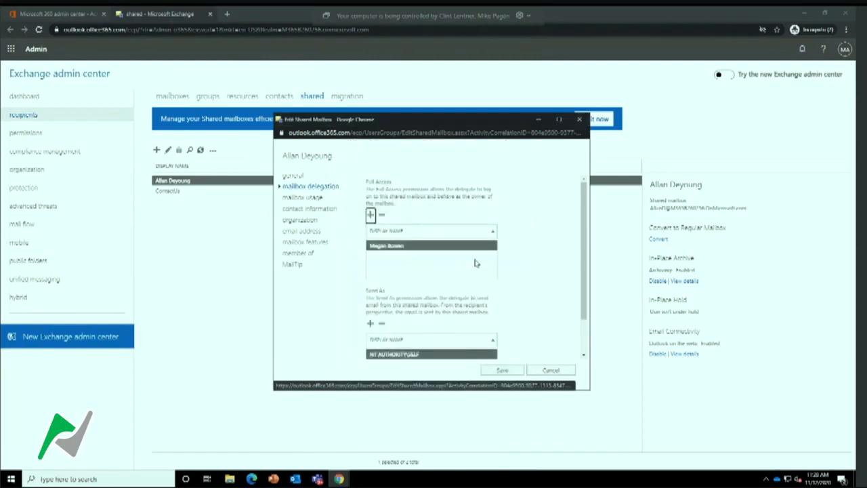
click(505, 370)
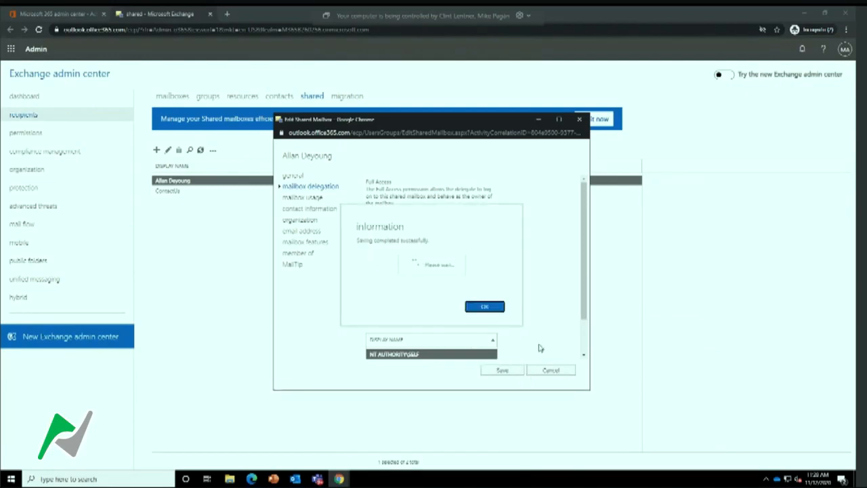
click(492, 306)
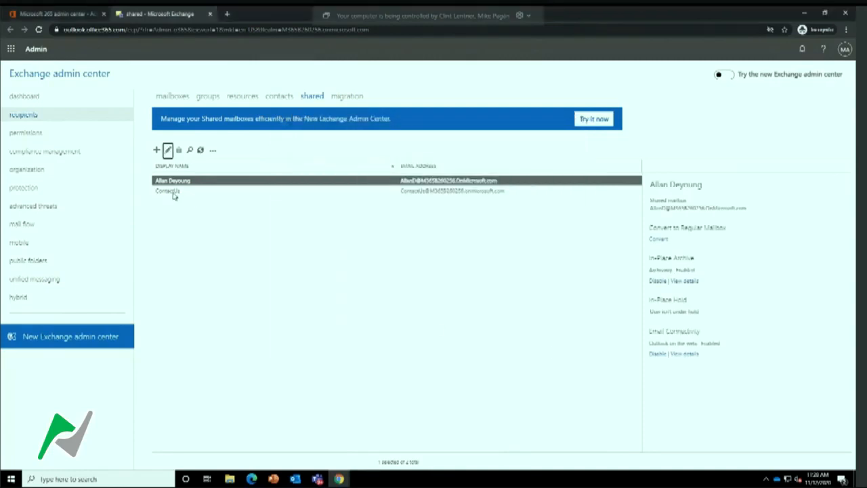
Switch to the Microsoft 365 admin center and remove the Microsoft 365 Business Premium license from the blocked user
click(58, 13)
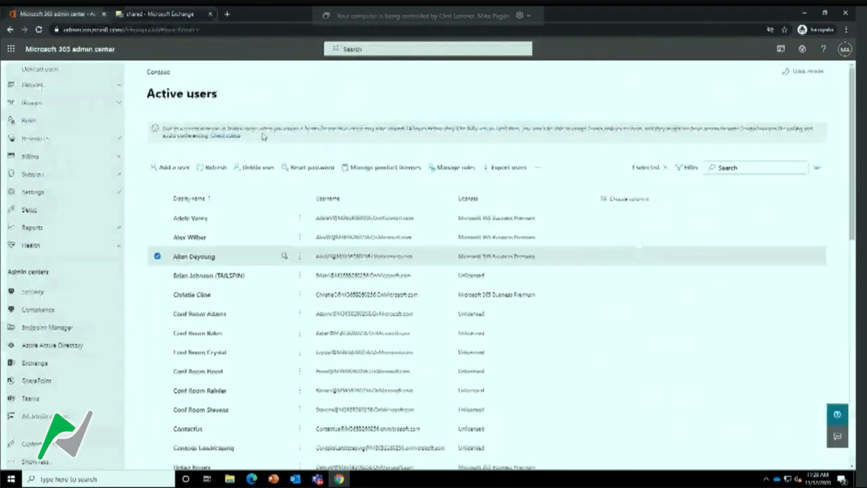
click(177, 257)
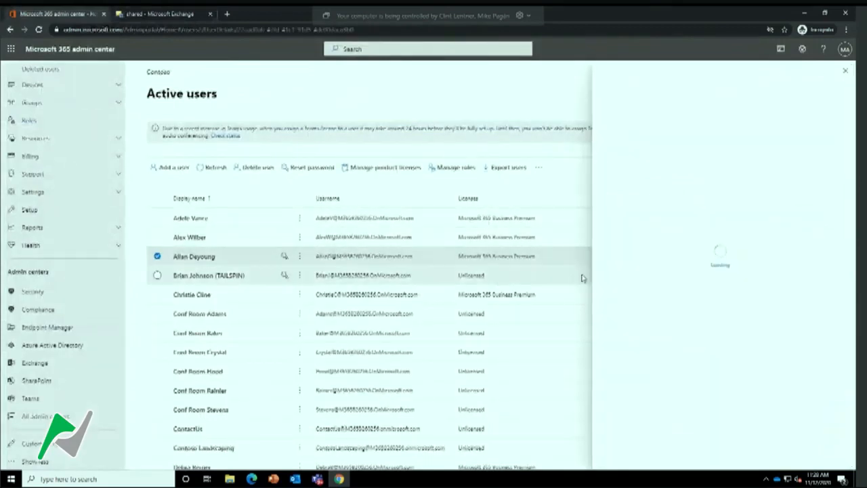
click(709, 170)
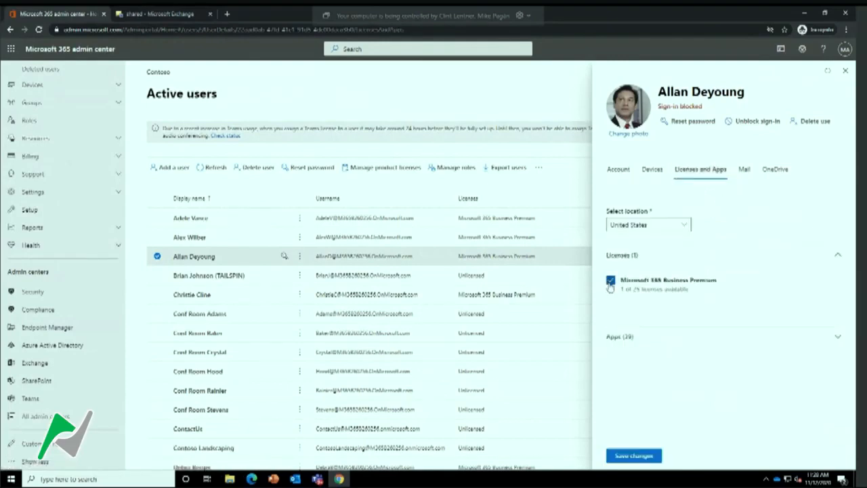
click(610, 280)
click(635, 457)
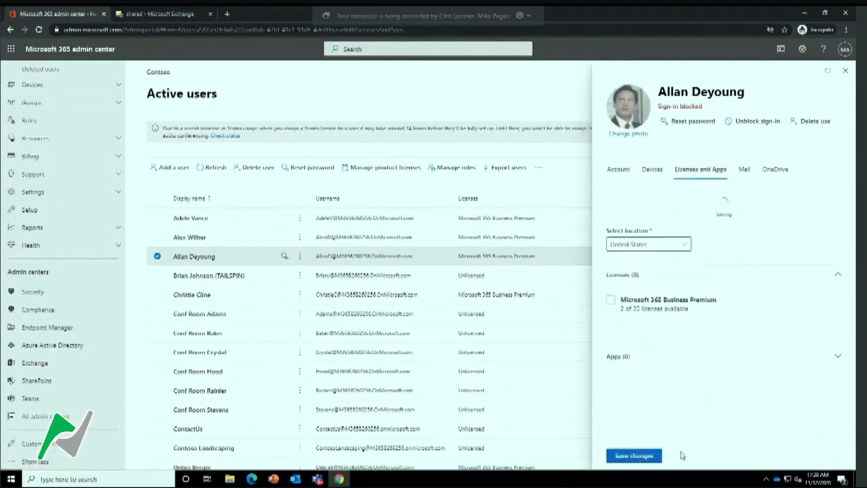
click(846, 71)
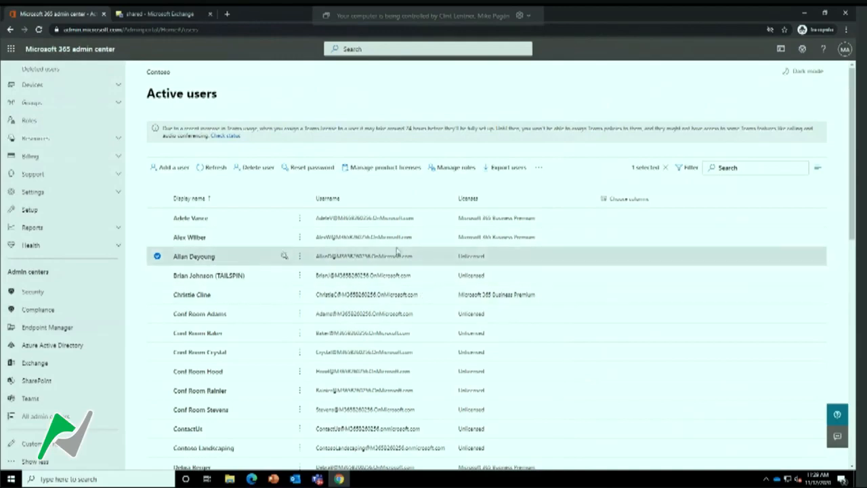
Return to the Exchange admin center and open mobile device access from the dashboard
click(166, 13)
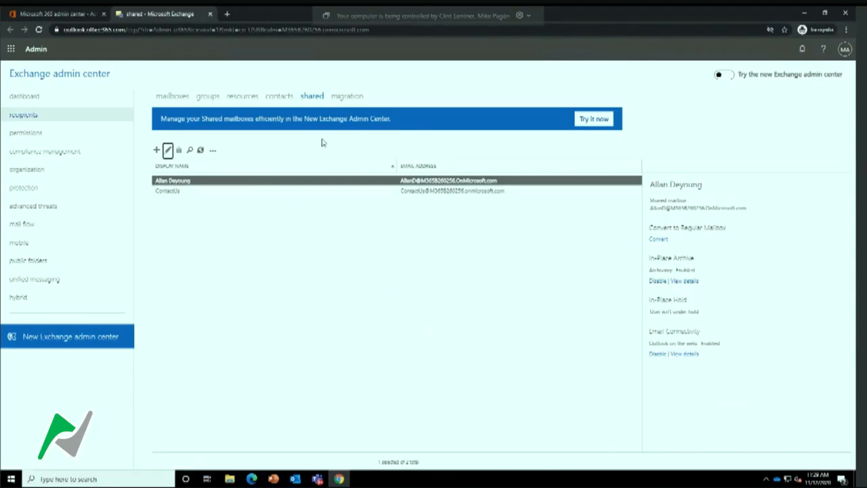
click(31, 97)
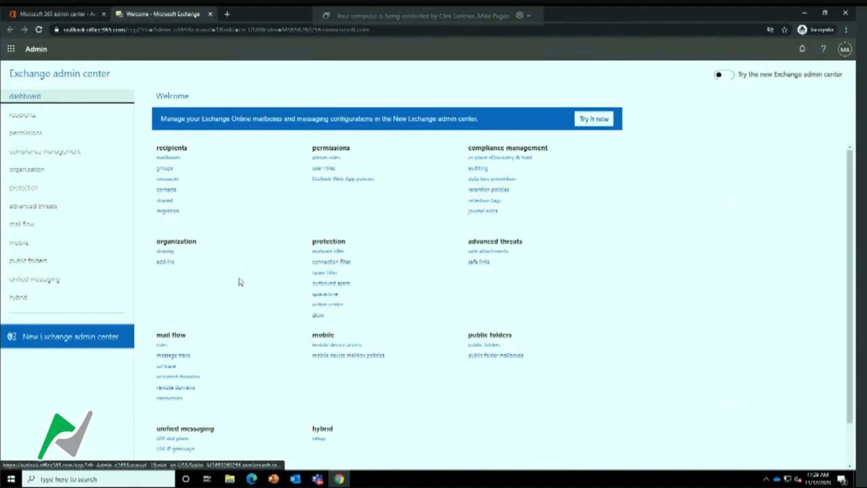
scroll(258, 252, down, 1)
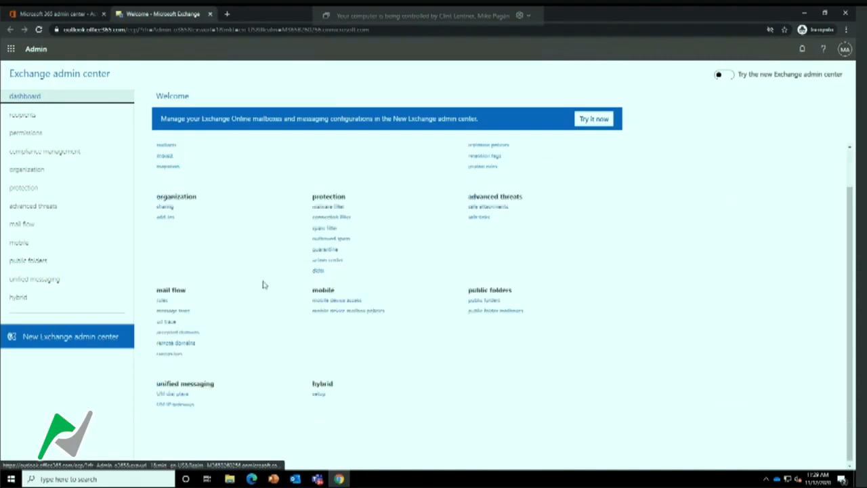
click(350, 301)
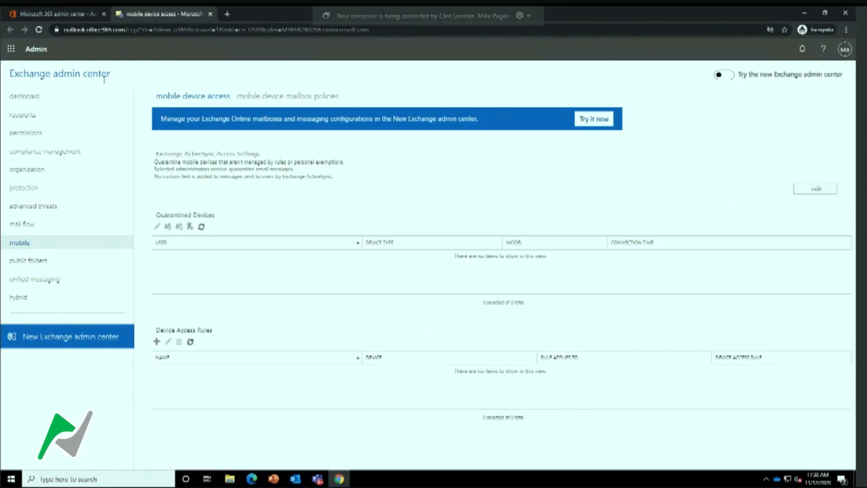
Examine the Exchange ActiveSync access settings, save them with Quarantine selected, and refresh the quarantined devices list
click(816, 192)
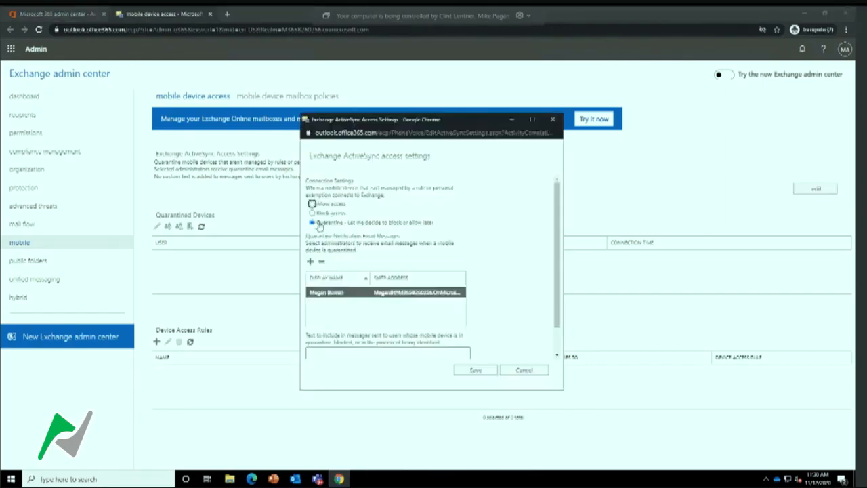
click(312, 204)
scroll(366, 297, down, 2)
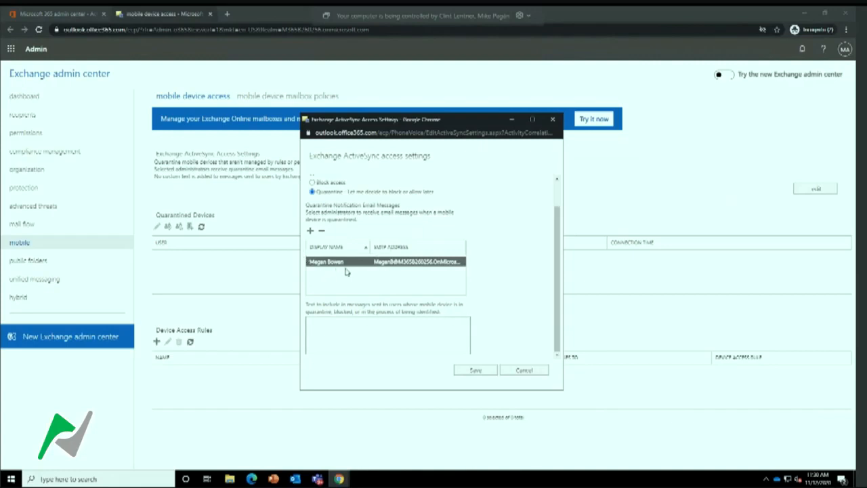
click(475, 371)
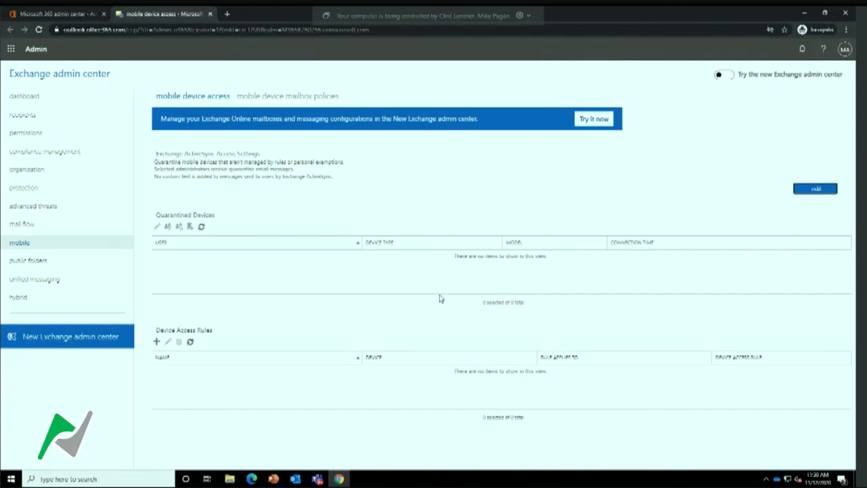
click(199, 228)
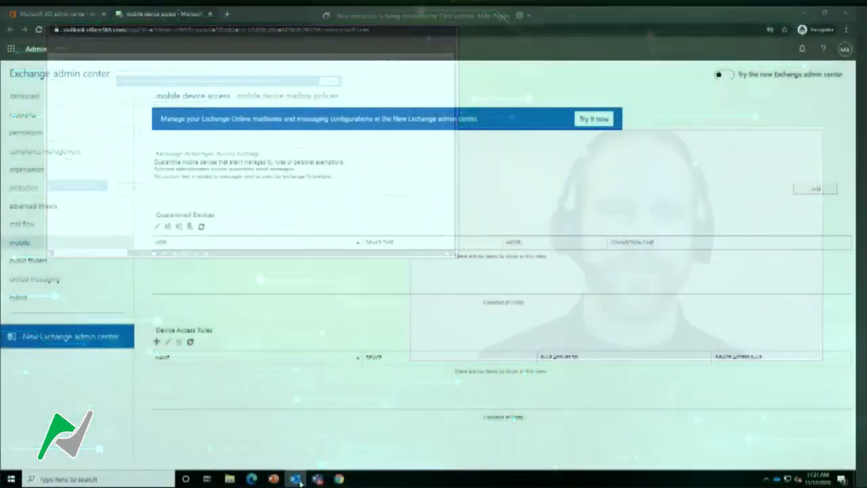
Switch to Outlook, open the favorites inbox, and start a new email message
click(185, 253)
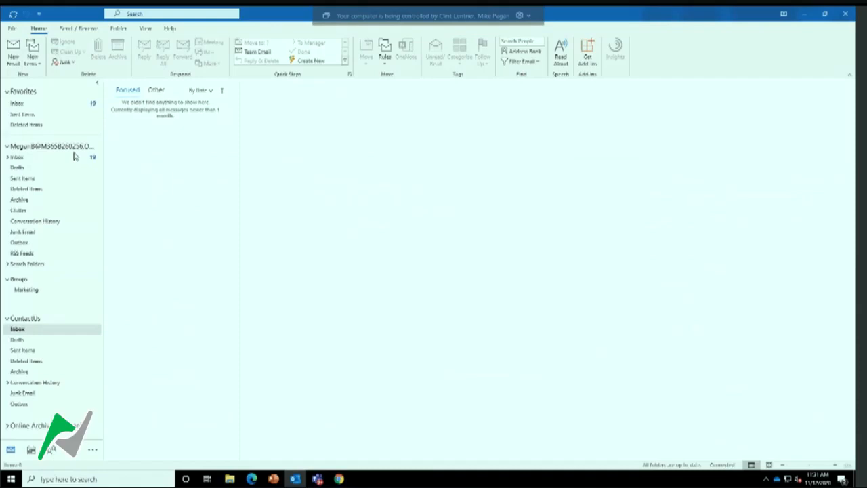
click(41, 106)
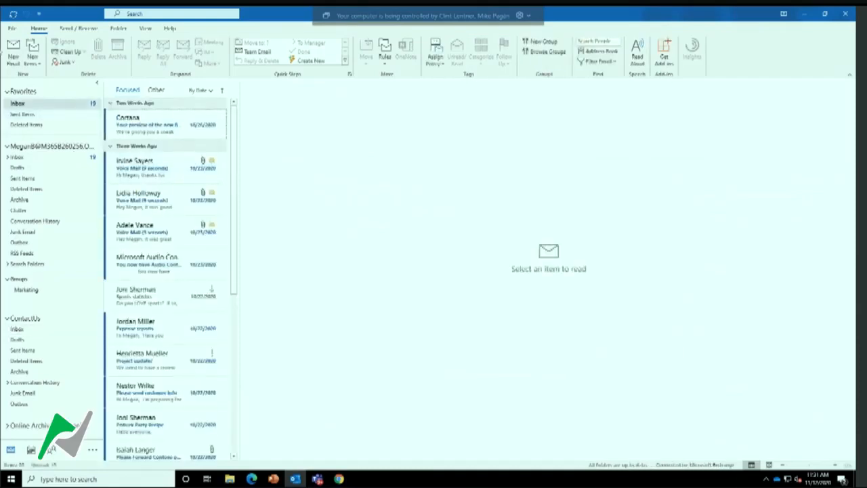
click(13, 53)
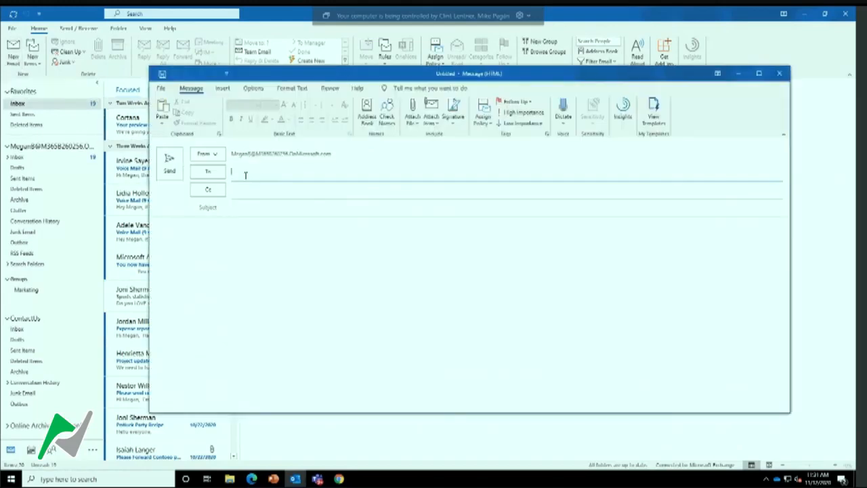
Address the new message to the first contact suggested for "ad" and set its subject to "Secrets"
click(246, 173)
text(a)
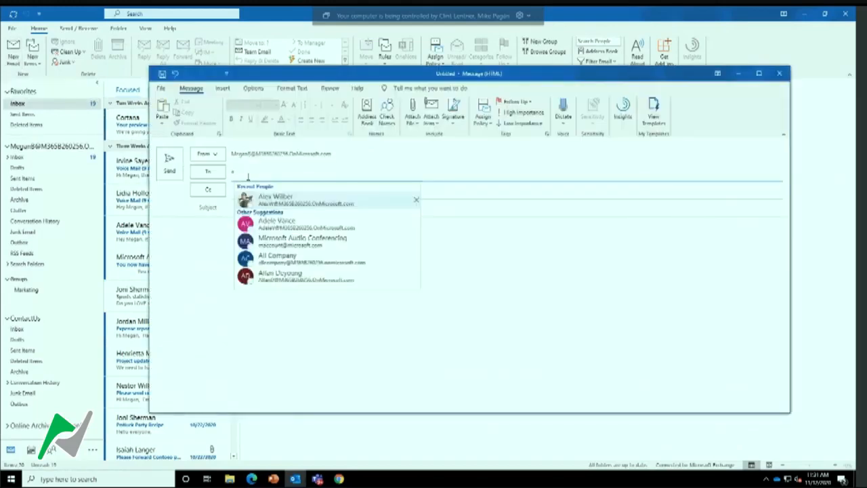
text(d)
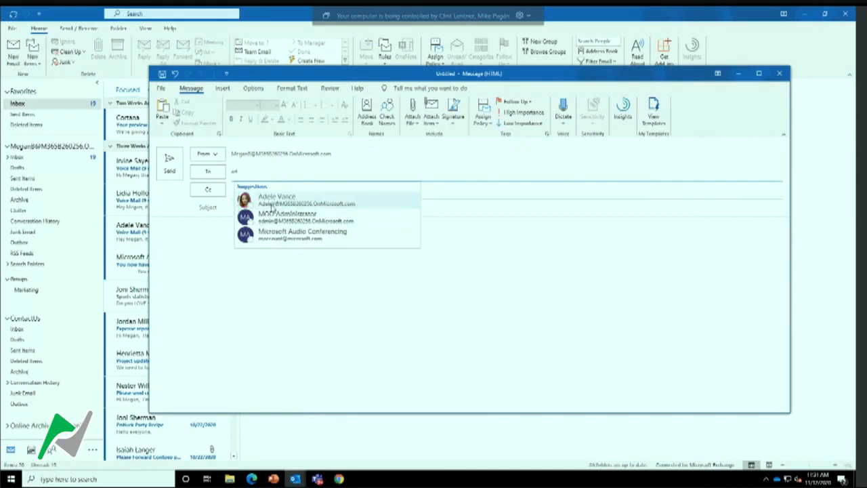
click(273, 204)
click(276, 212)
text(Sa)
text(crets)
click(340, 229)
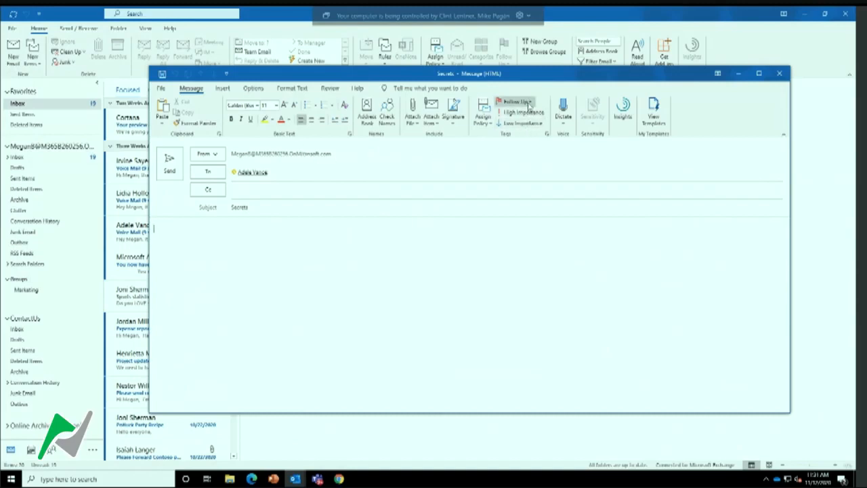
Apply Encrypt-Only protection to the "Secrets" message and send it
click(263, 89)
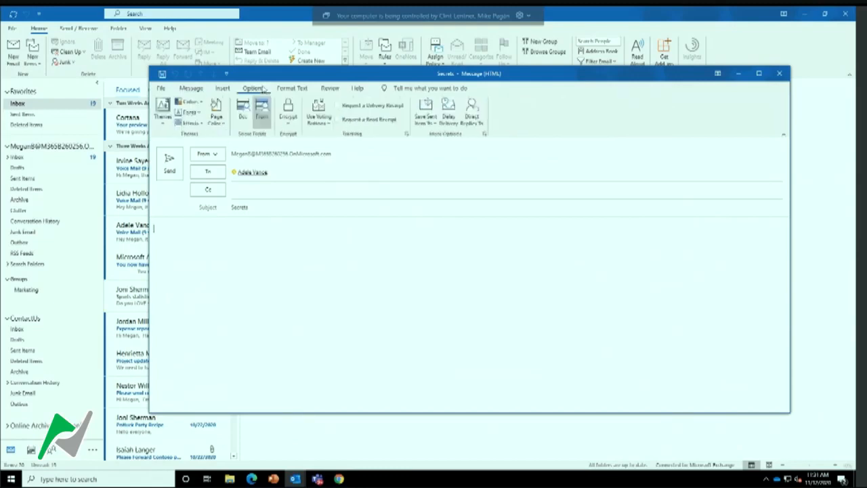
click(288, 112)
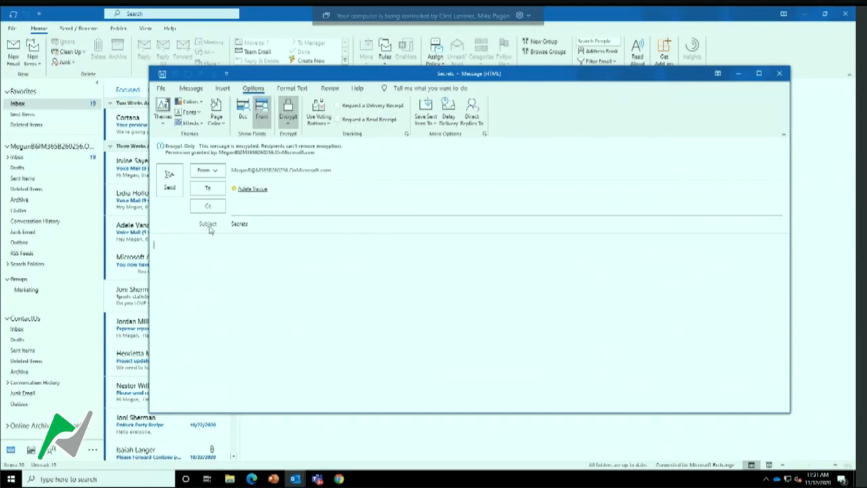
click(170, 185)
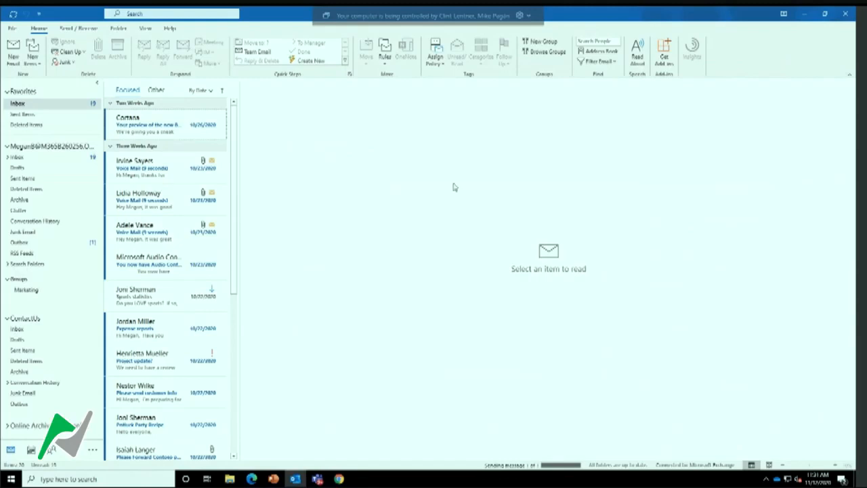
Switch to the Edge window with the Office home page and open Outlook on the web
click(296, 481)
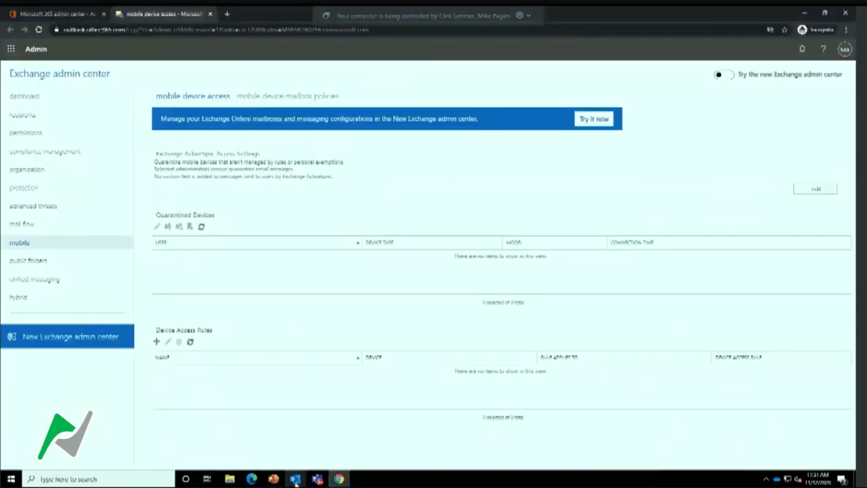
click(252, 479)
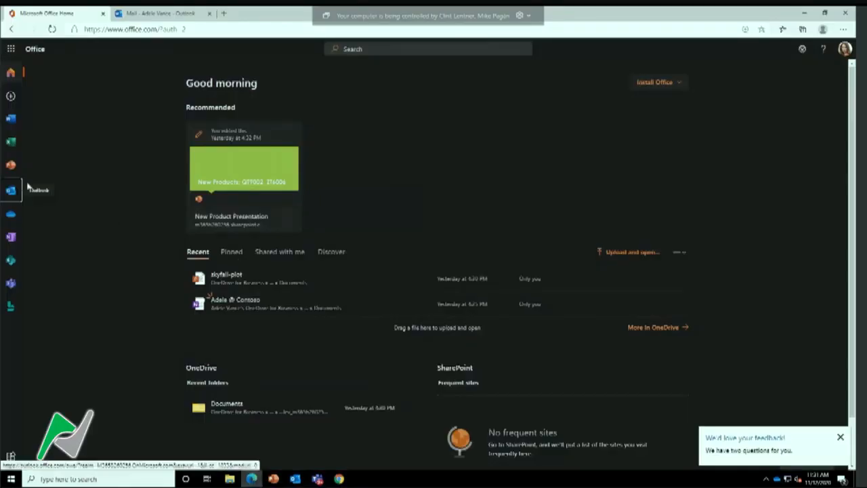
click(11, 191)
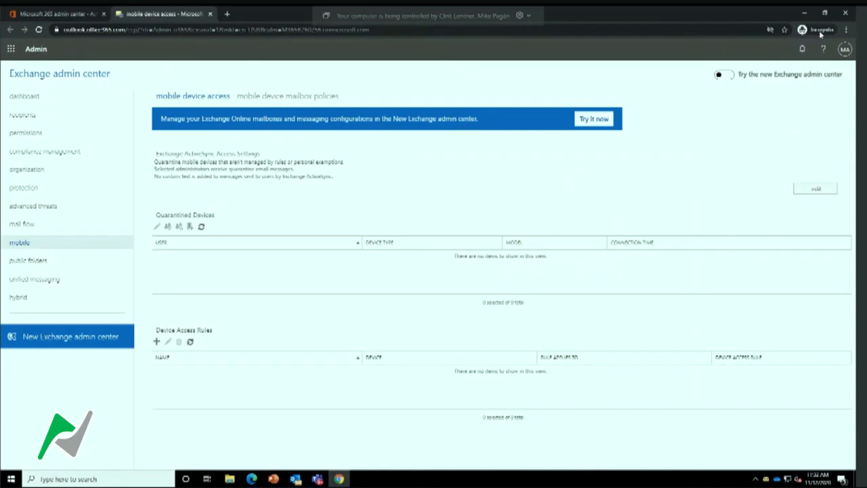
Return to the Microsoft 365 admin center in Chrome and try to open the Teams admin center
click(806, 12)
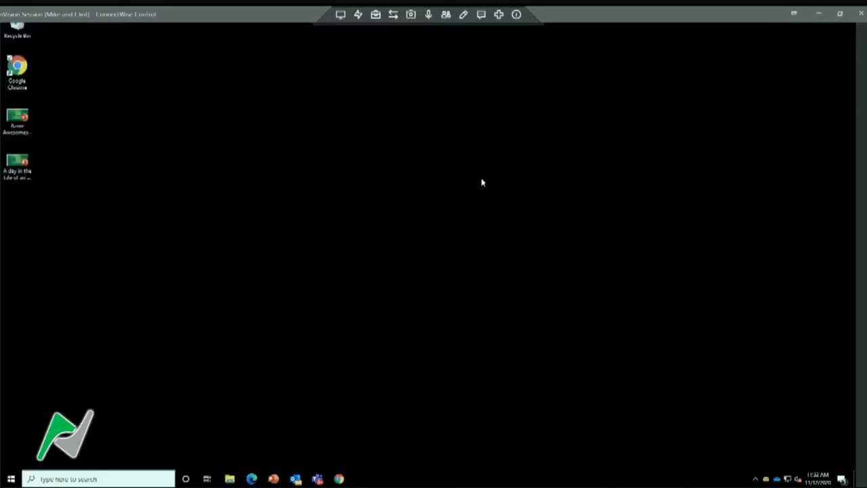
click(339, 479)
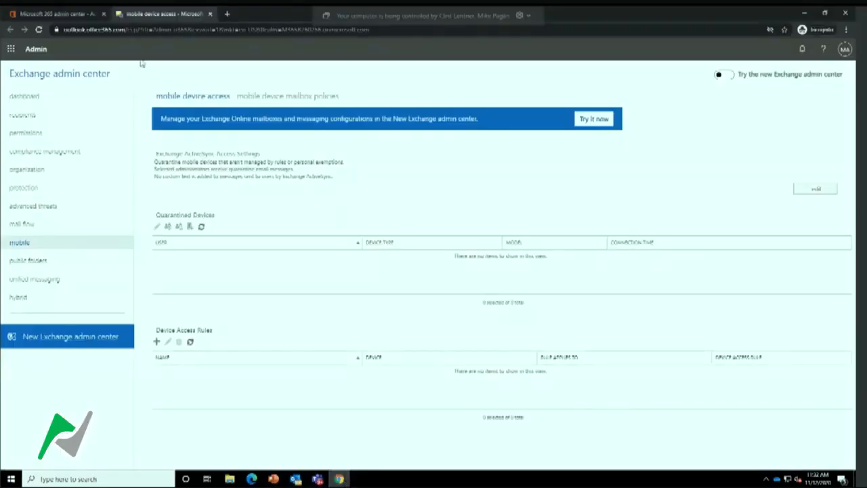
click(74, 14)
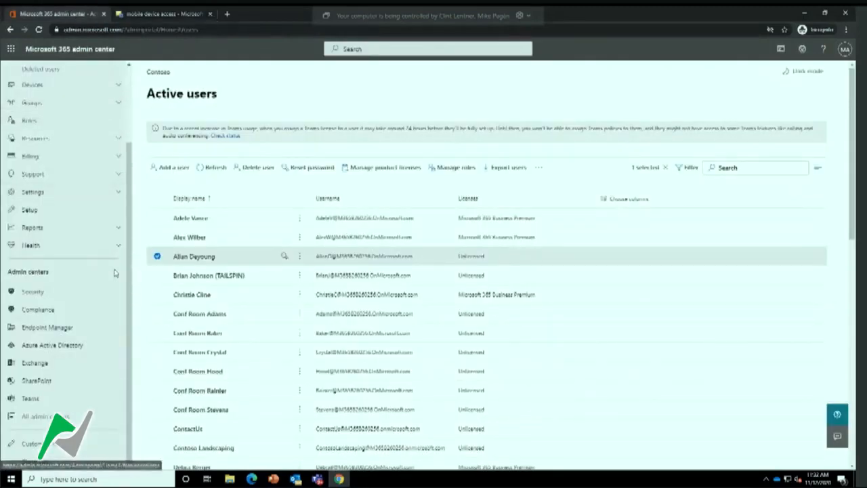
click(58, 402)
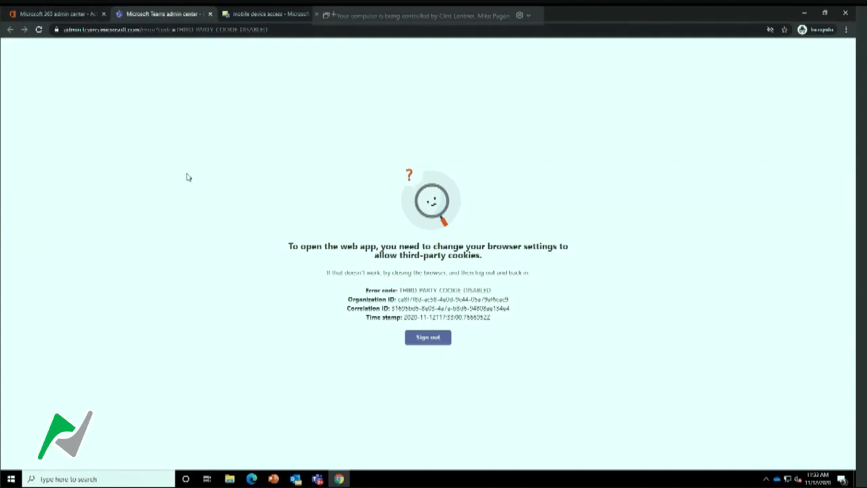
click(38, 29)
click(210, 14)
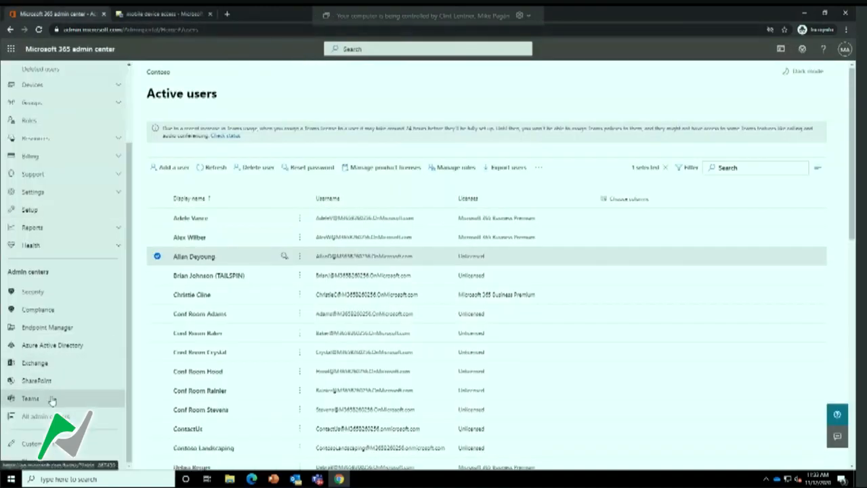
click(803, 15)
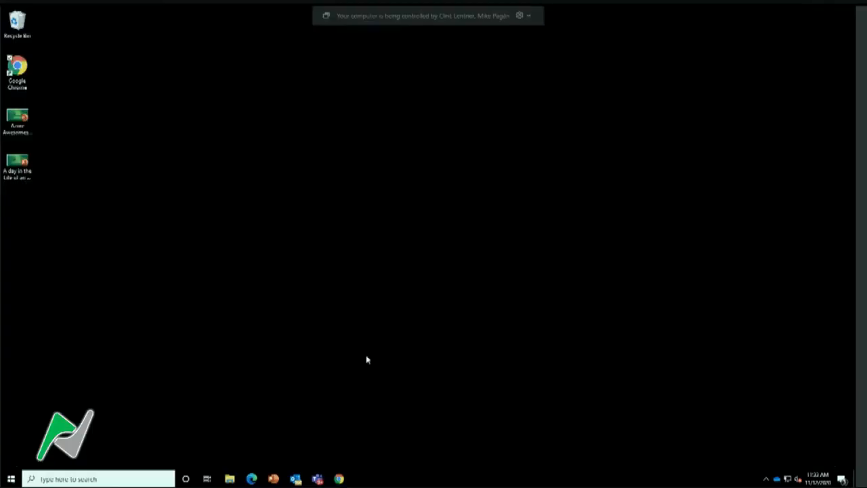
Switch to Microsoft Teams and start a new chat with the first contact suggested for "Ad"
click(318, 479)
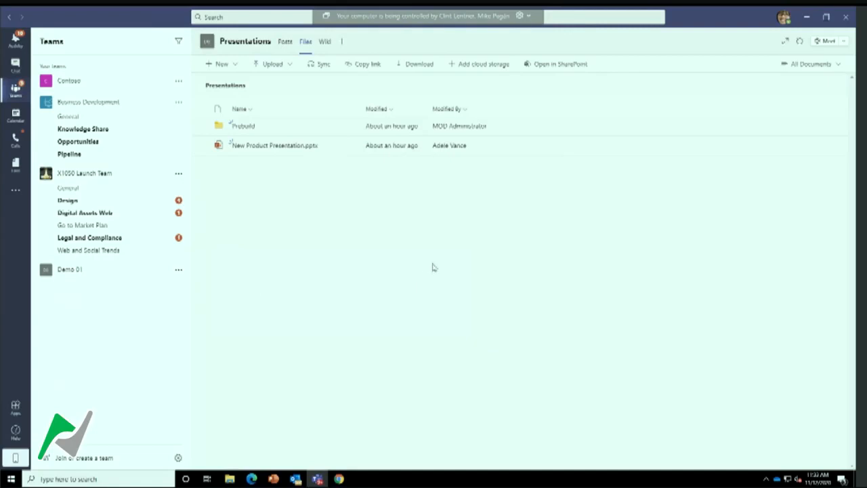
click(15, 65)
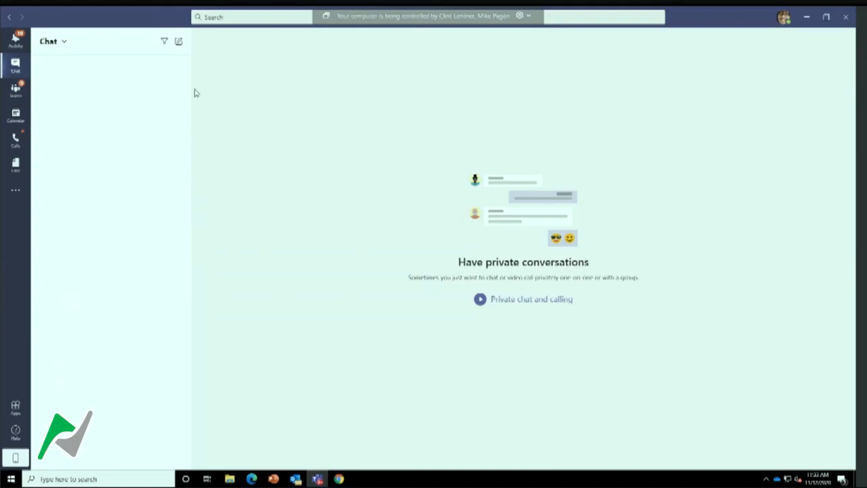
click(180, 42)
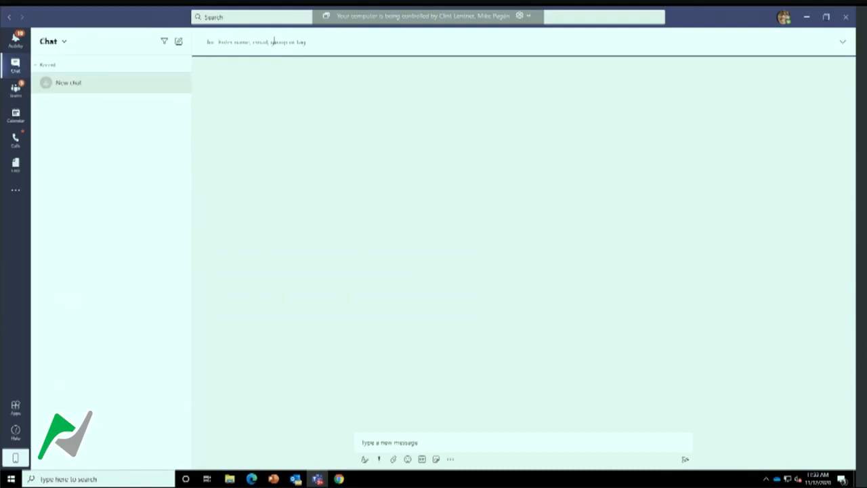
text(Ad)
click(283, 78)
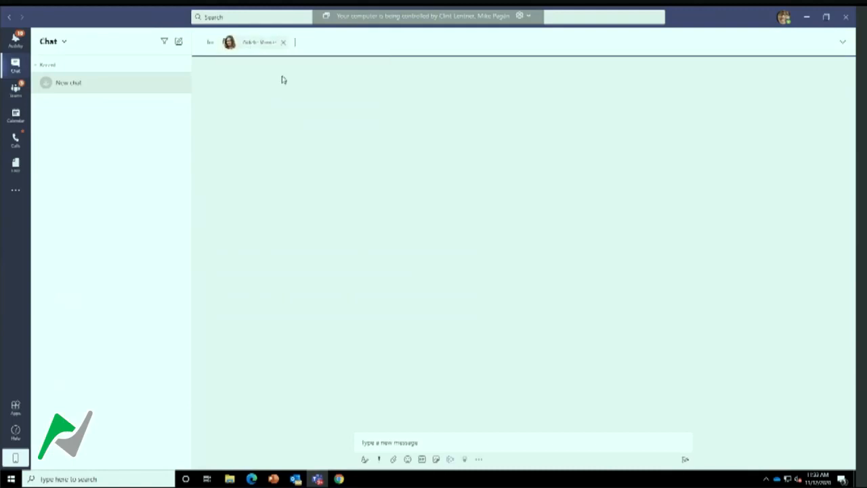
Send the message "Hey there" in the new chat
click(460, 441)
text(Hey there)
key(Return)
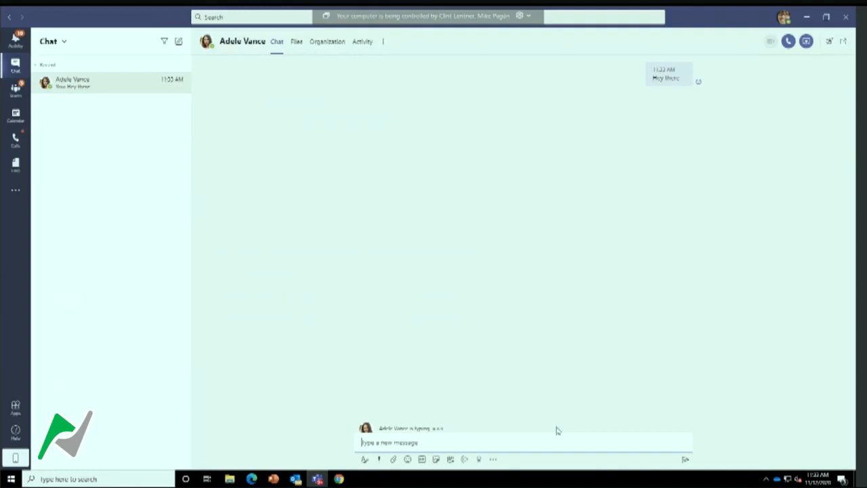
Open the synced OneDrive - Contoso folder, view the RD Expense Report presentation from it, and close the presentation
click(767, 479)
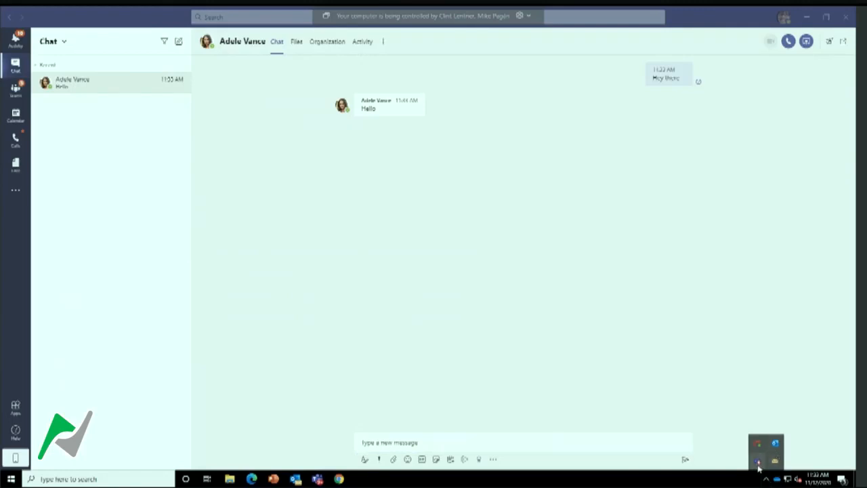
click(274, 396)
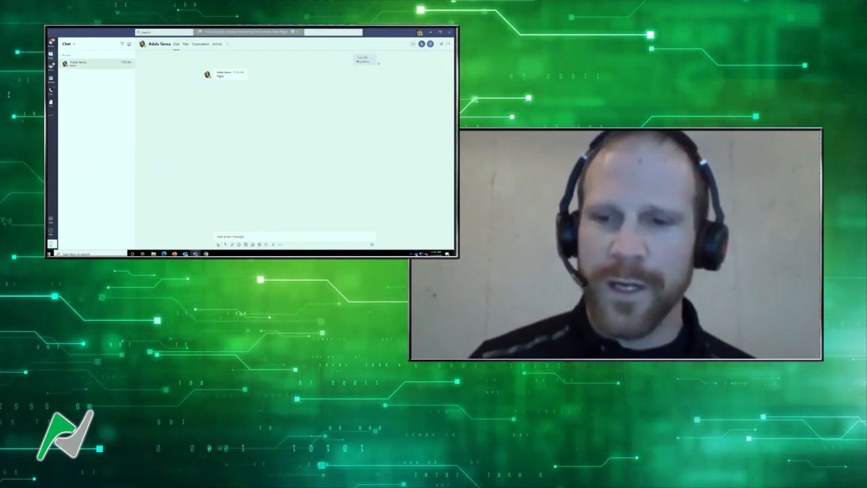
click(416, 254)
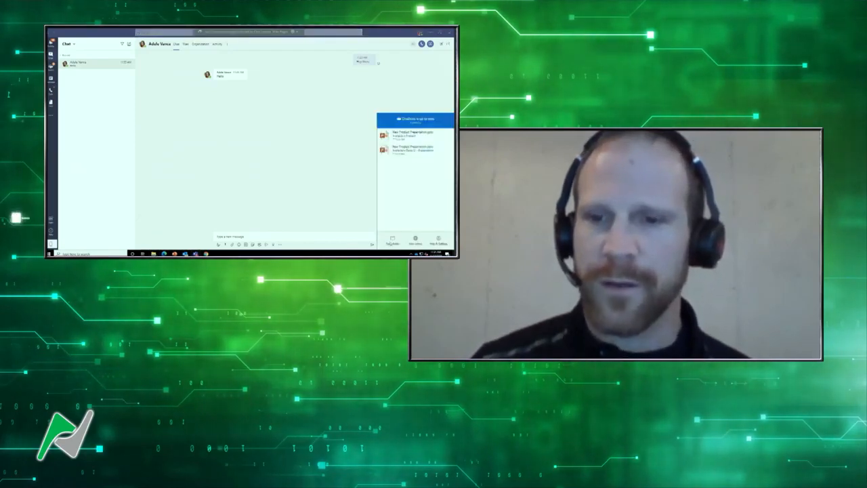
click(392, 242)
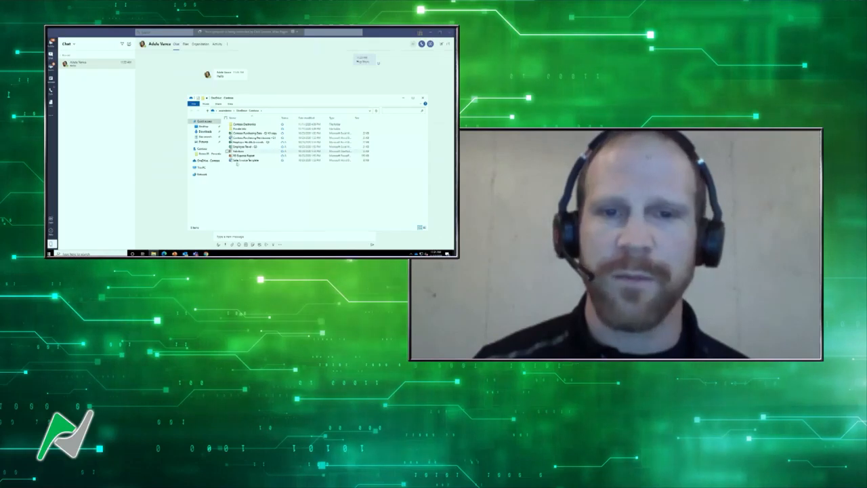
drag(244, 155, 275, 80)
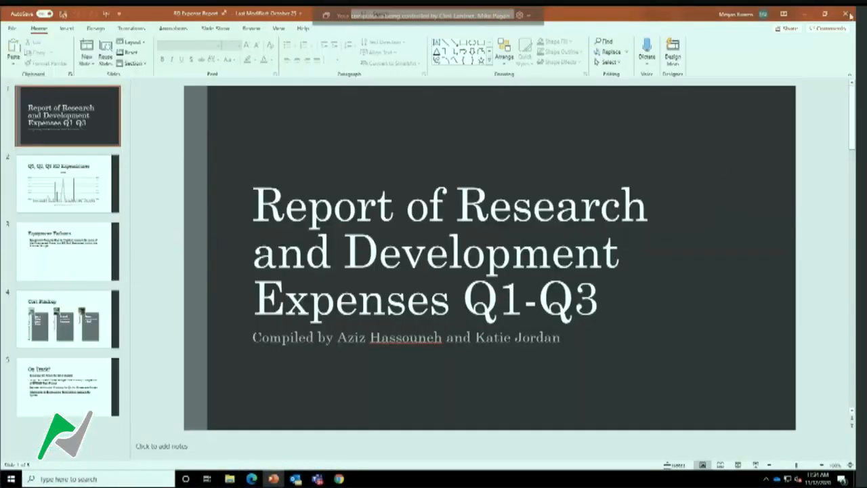
click(847, 13)
Attach the RD Expense Report file from the OneDrive folder to the Teams chat and send it
drag(447, 161, 677, 163)
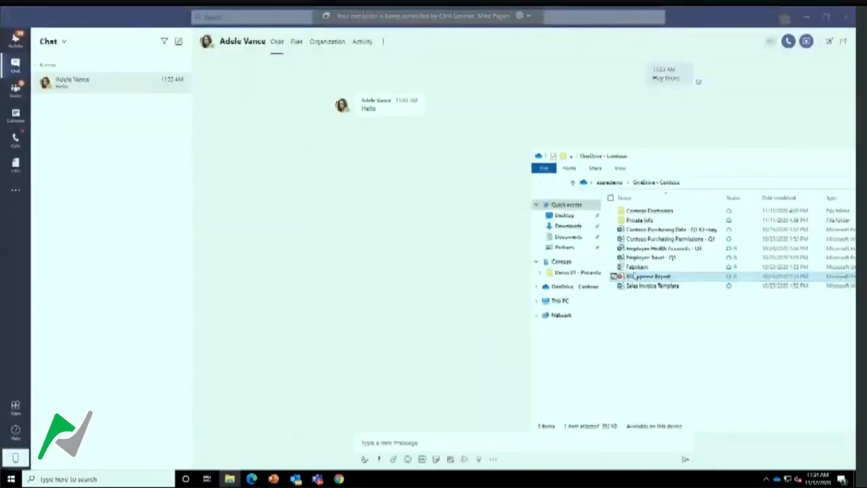
drag(632, 277, 486, 447)
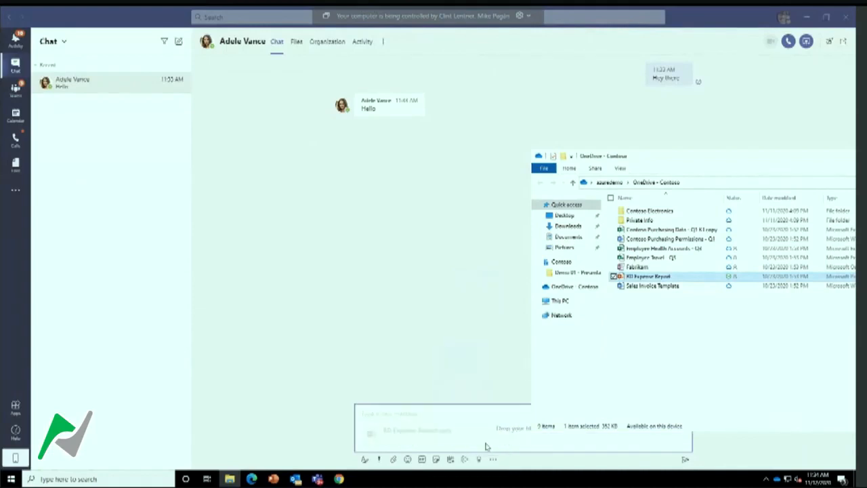
click(536, 450)
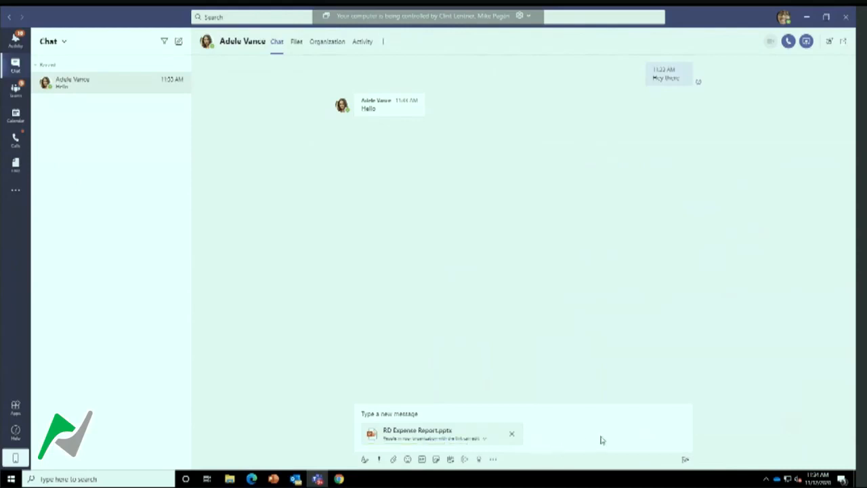
click(575, 415)
key(Return)
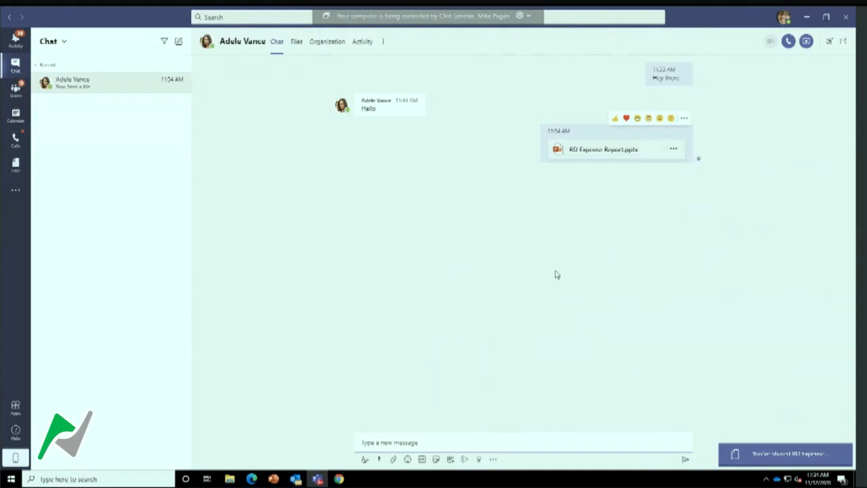
Open RD Expense Report.pptx inside Teams from the chat's shared files
click(297, 42)
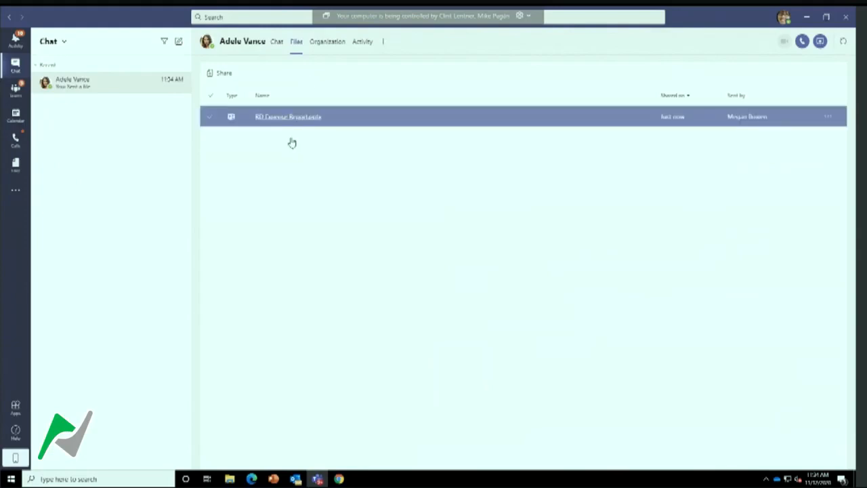
click(294, 125)
click(286, 118)
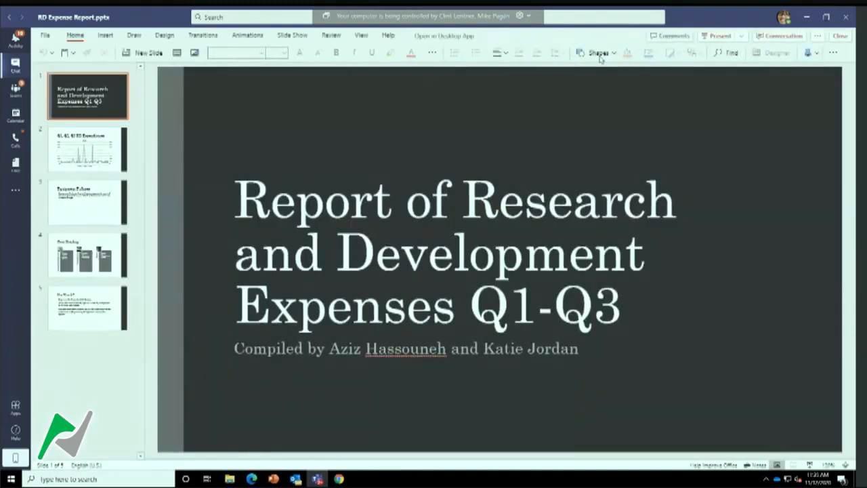
Look through the slides of the RD Expense Report up to "On Track?" and close the presentation
click(77, 218)
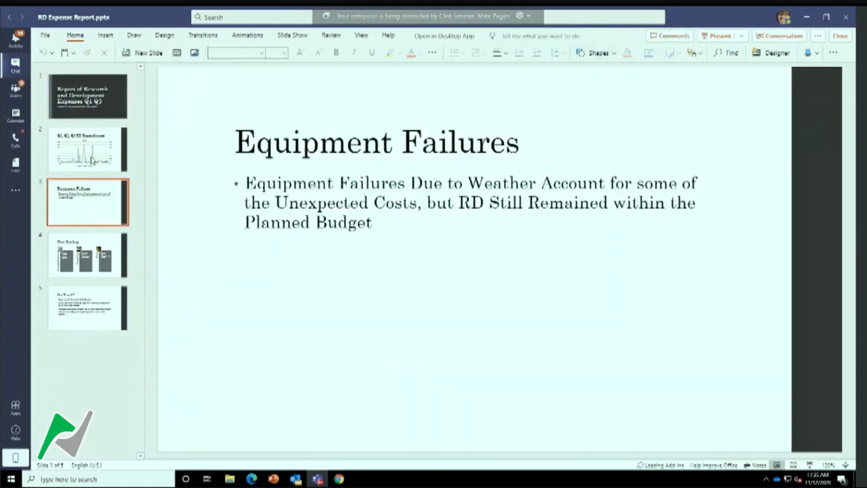
click(91, 161)
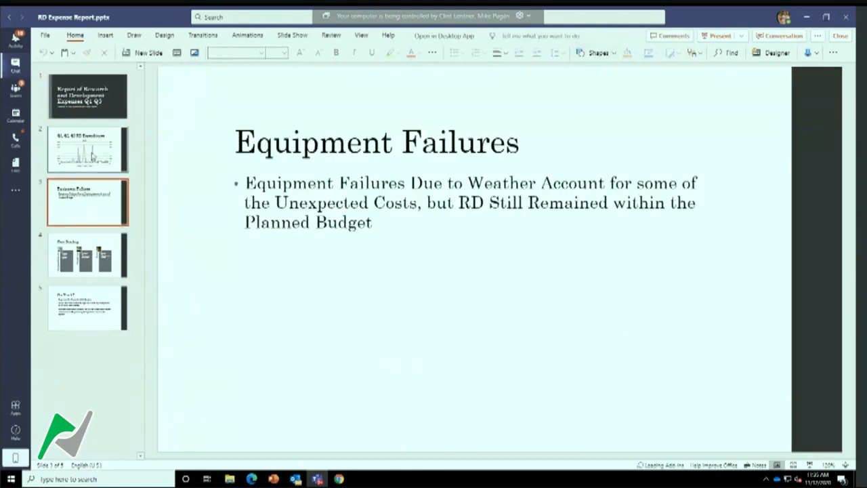
click(105, 104)
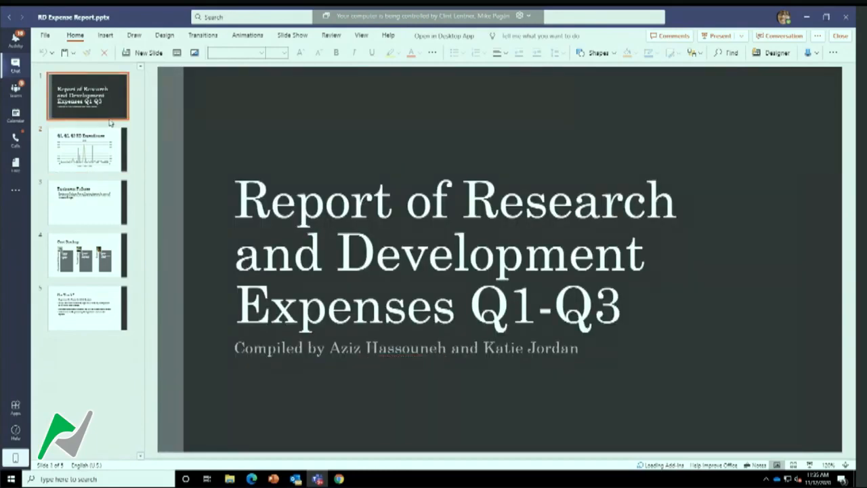
click(98, 208)
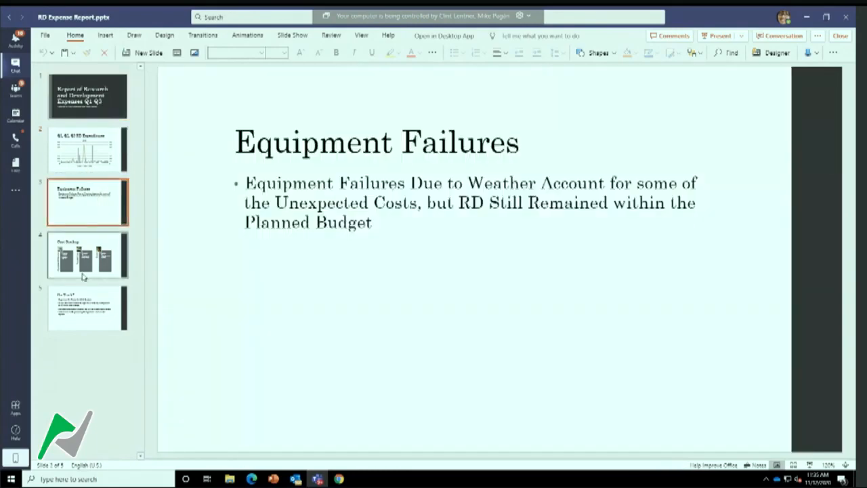
click(81, 274)
click(85, 309)
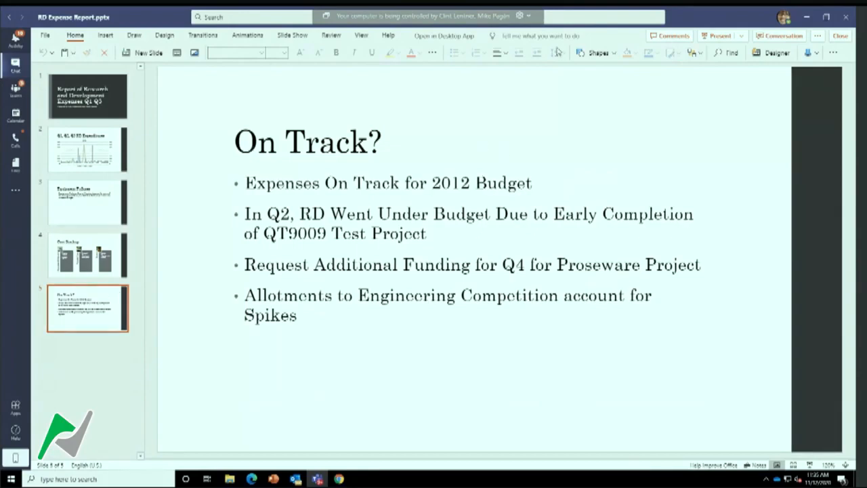
click(840, 36)
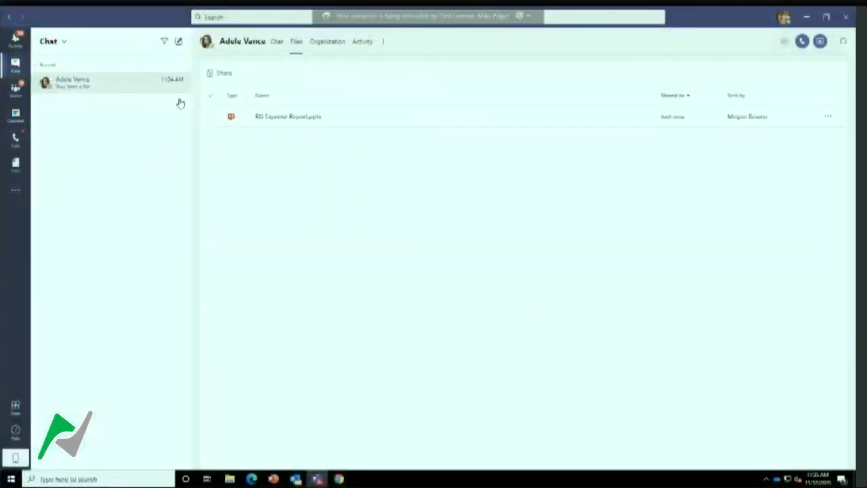
Start a new group chat addressed to the Retail Manager and the Marketing Assistant
text(ad)
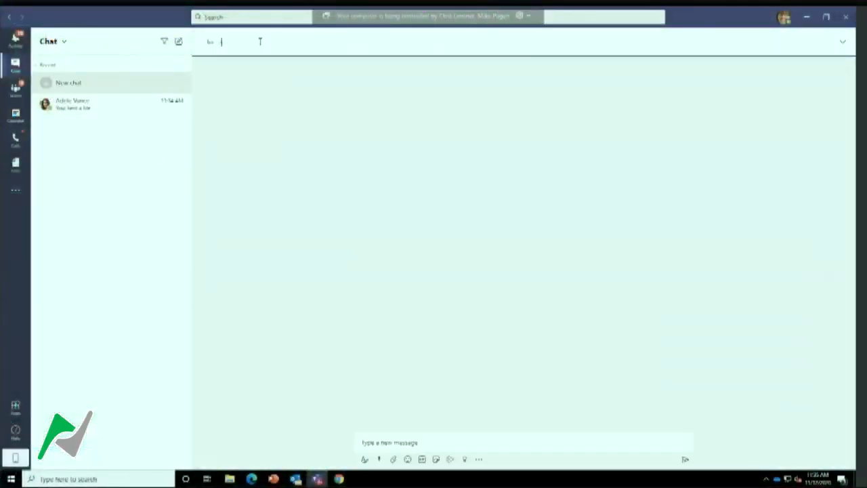
click(288, 74)
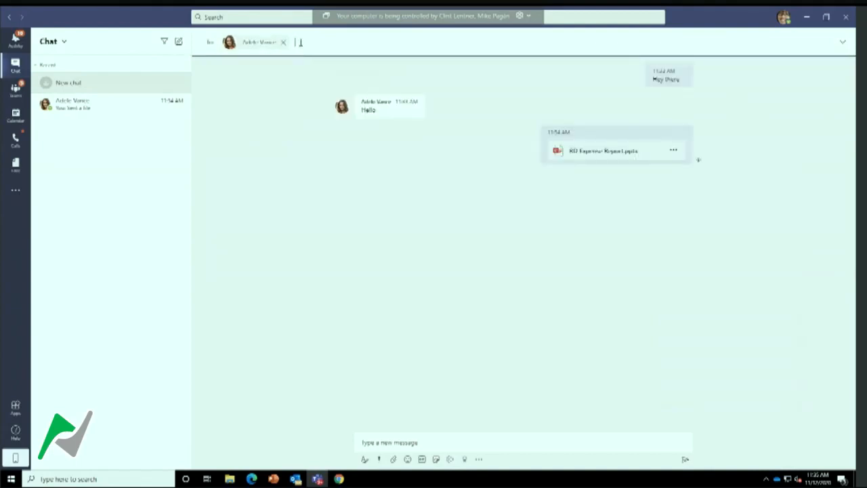
text(a)
key(BackSpace)
text(a)
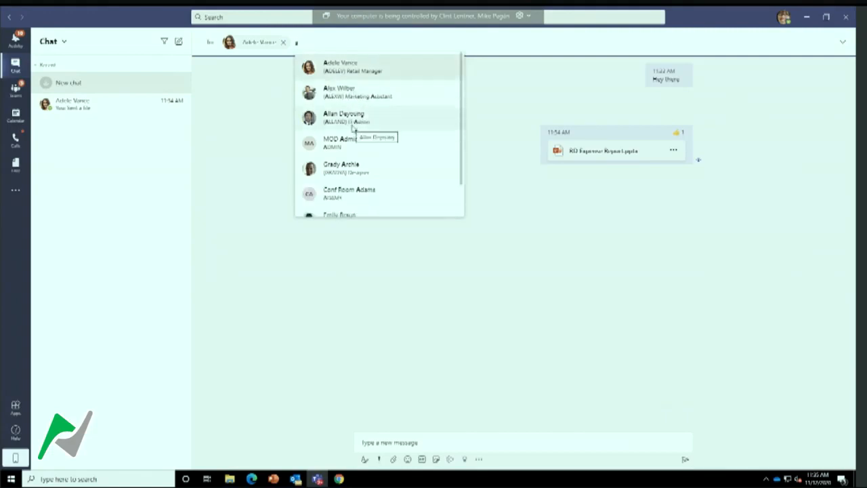
click(354, 96)
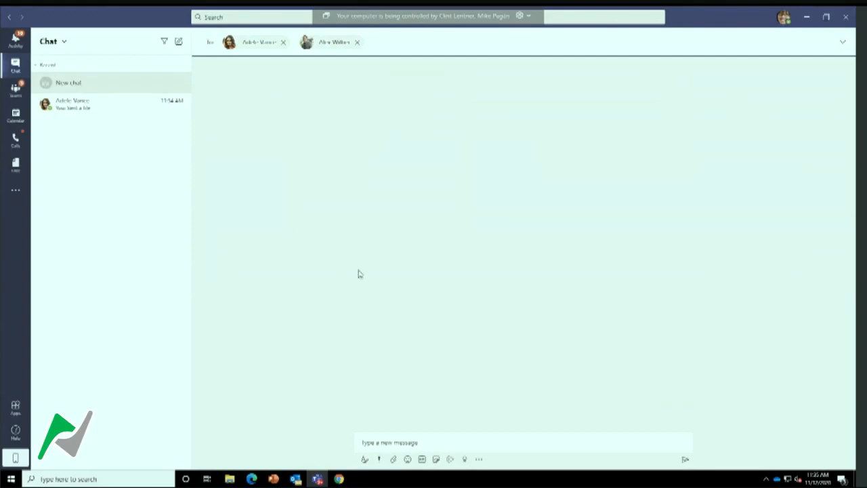
Send the message "hello" to the new group chat
click(427, 434)
text(hillo)
key(Return)
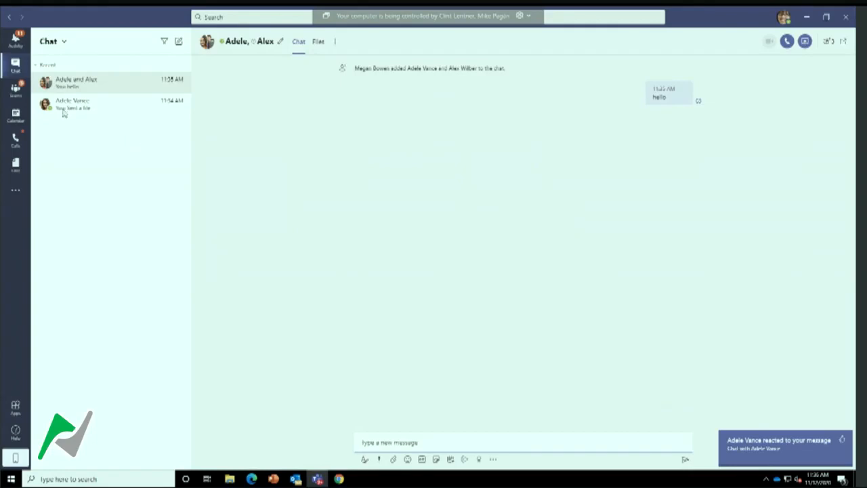
Expand the Demo 01 team's channels, view the X1050 Launch Team's General channel and open its Design channel
click(15, 91)
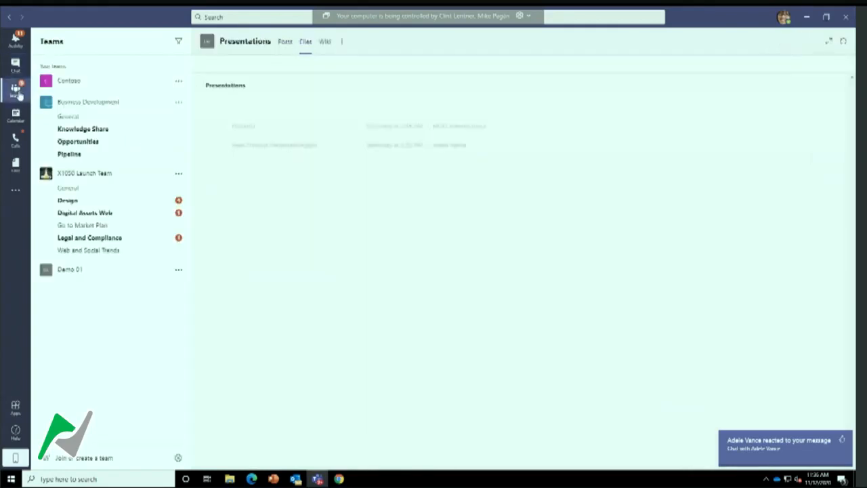
click(35, 270)
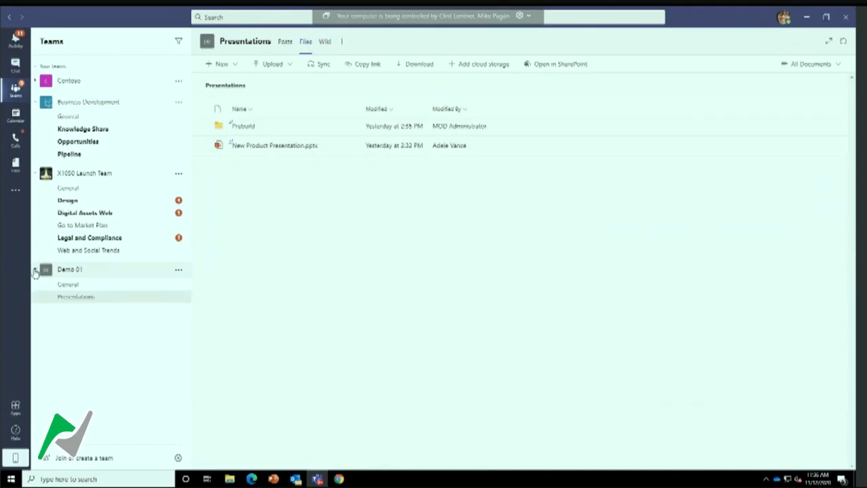
click(80, 190)
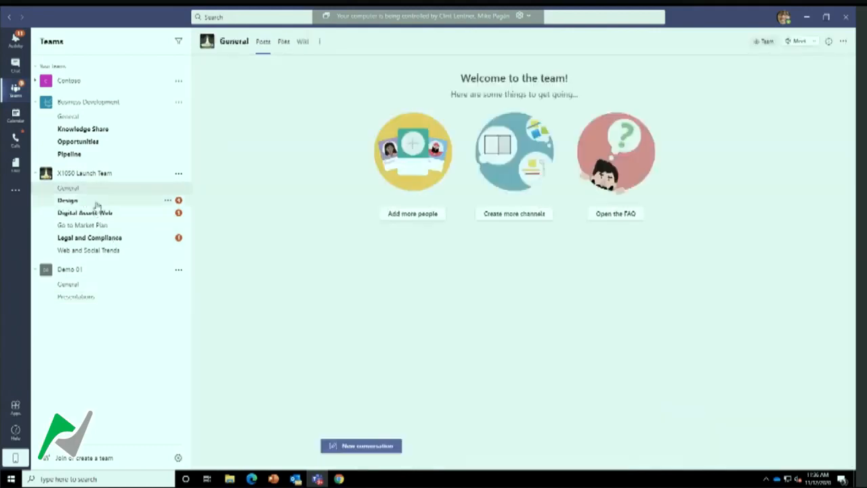
click(97, 202)
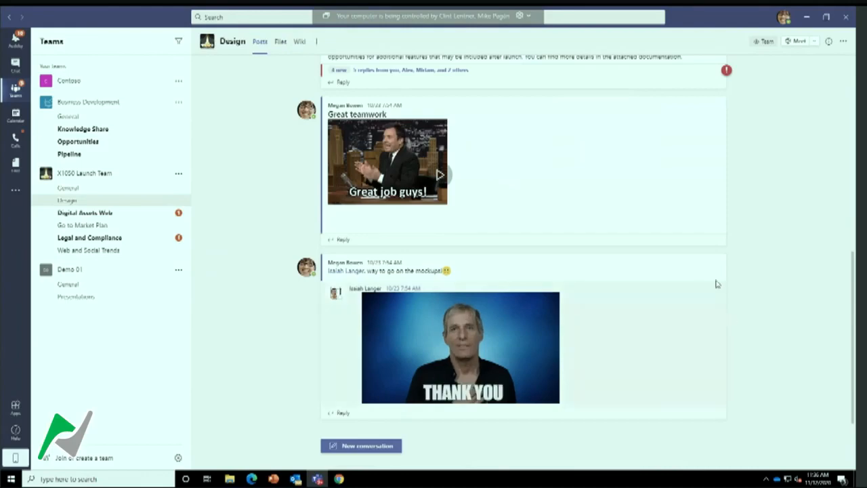
Read through the Design channel's posts and add a thumbs-up reaction to the "Great teamwork" post
scroll(716, 283, up, 5)
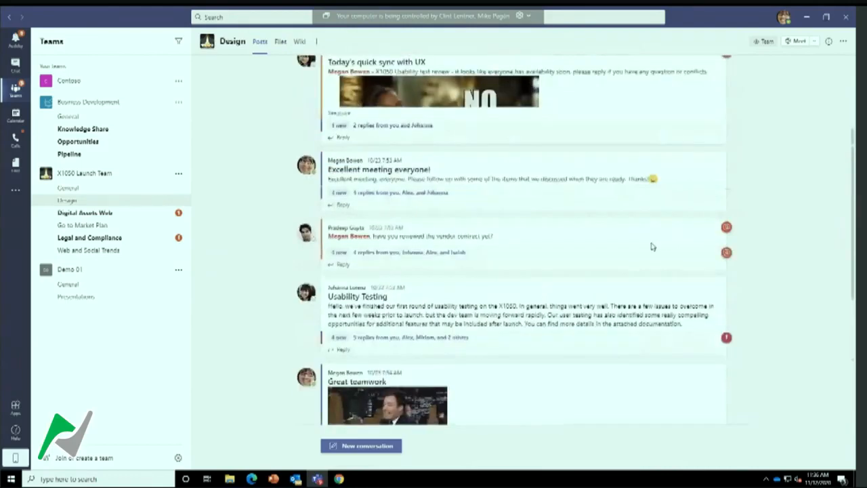
scroll(652, 247, up, 2)
scroll(606, 246, down, 5)
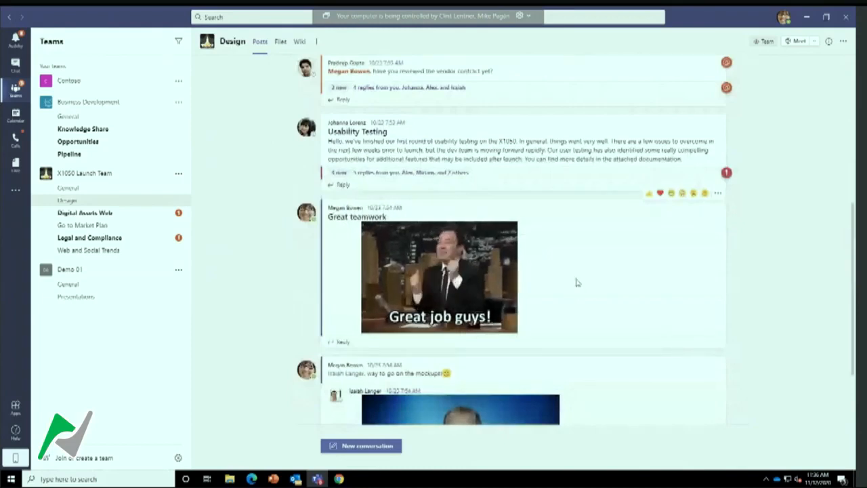
scroll(576, 283, down, 2)
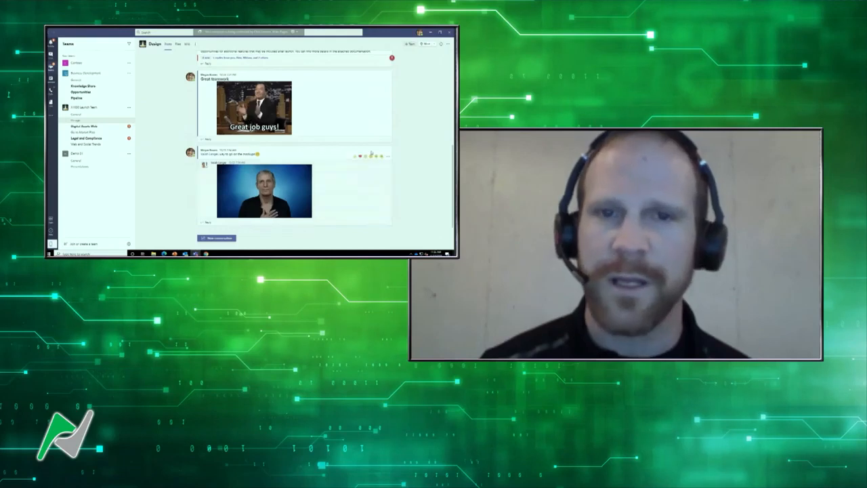
scroll(370, 153, up, 2)
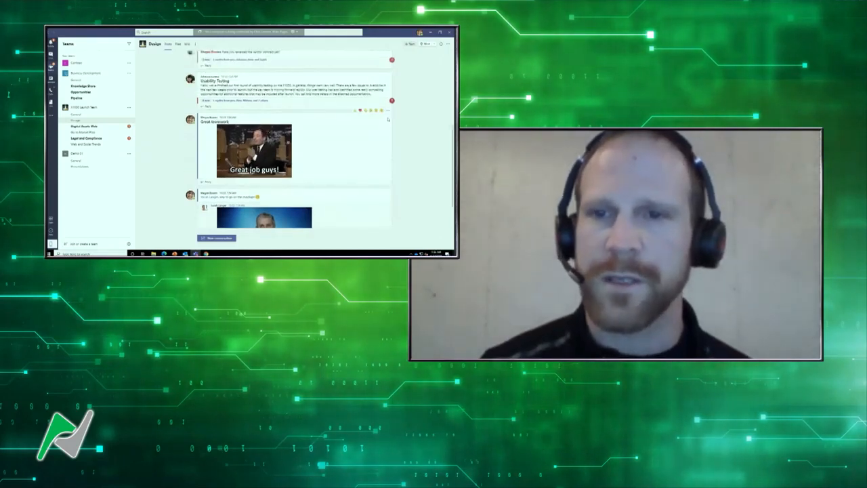
click(355, 111)
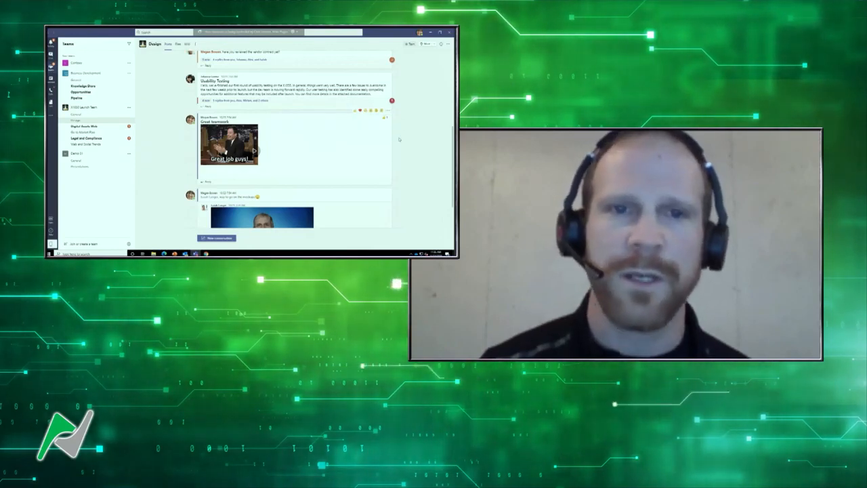
scroll(329, 150, down, 2)
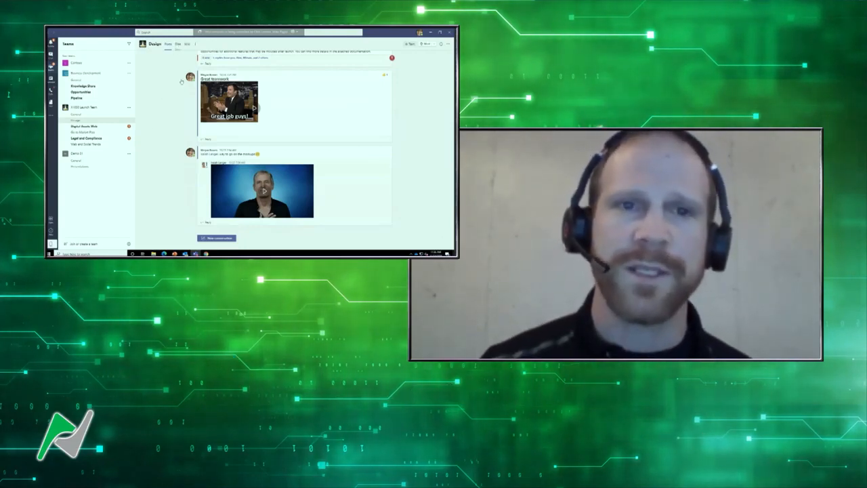
View the Design channel's files and browse the apps that can be added as a channel tab
click(178, 44)
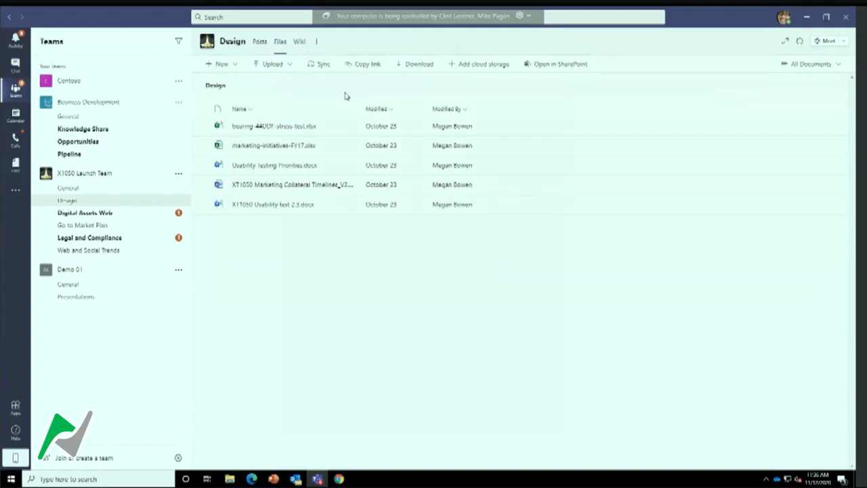
click(316, 41)
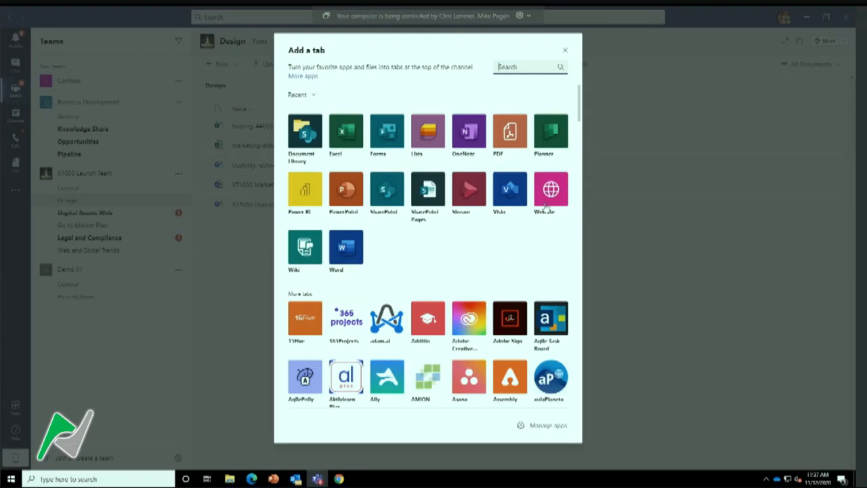
scroll(421, 224, down, 4)
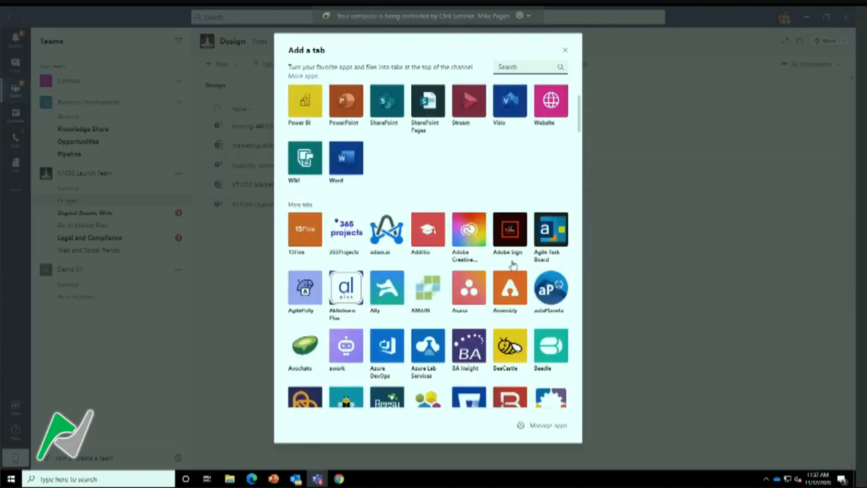
scroll(422, 224, down, 6)
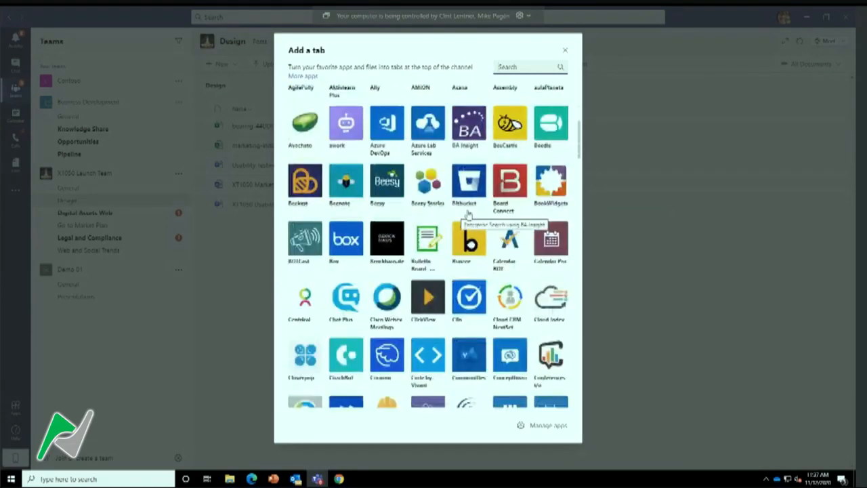
scroll(484, 232, down, 5)
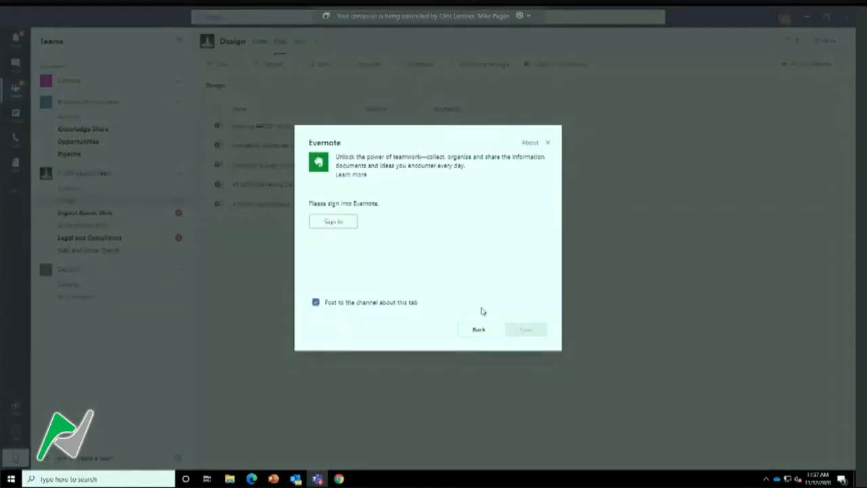
Preview the Evernote tab setup and close it without adding the tab to the Design channel
right_click(356, 310)
click(515, 353)
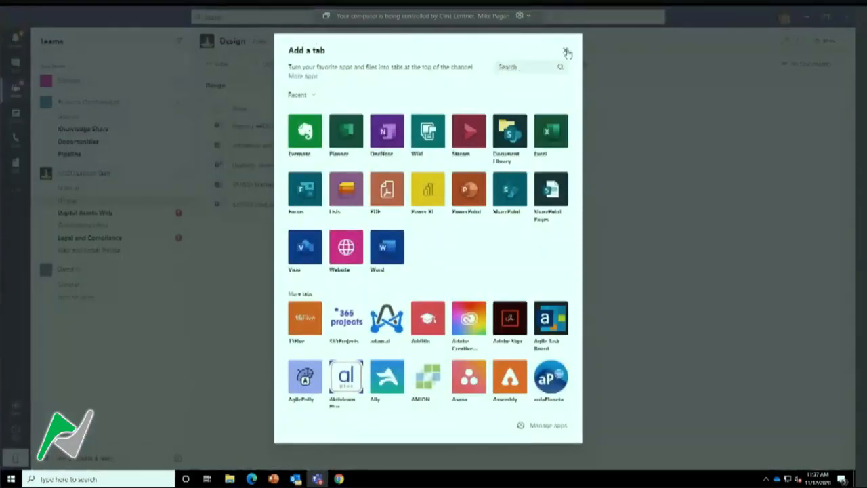
click(565, 53)
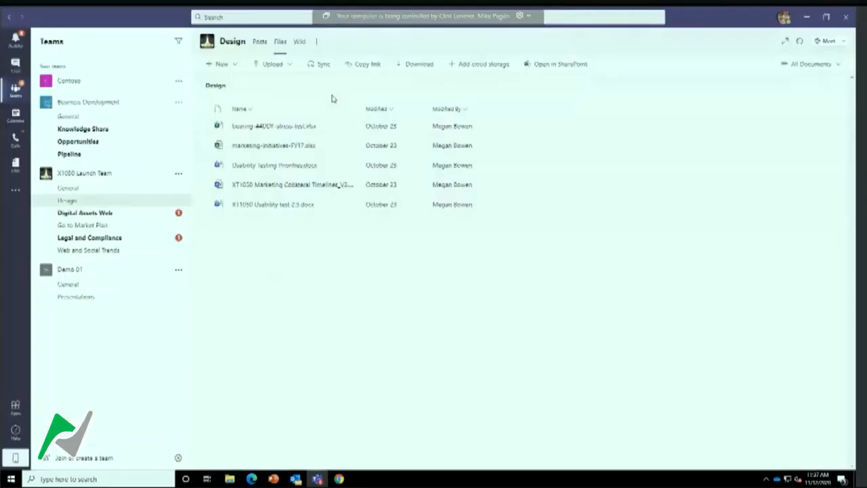
Open the management page of the X1050 Launch Team and look through its members and guests
click(179, 175)
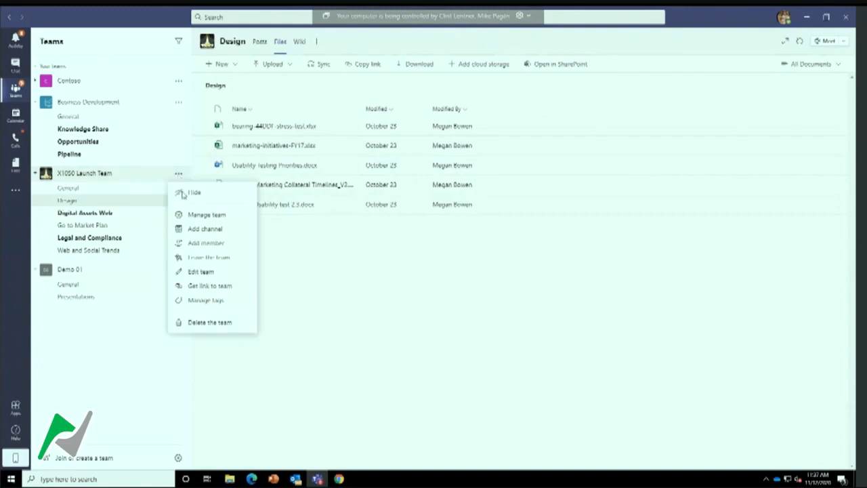
click(208, 215)
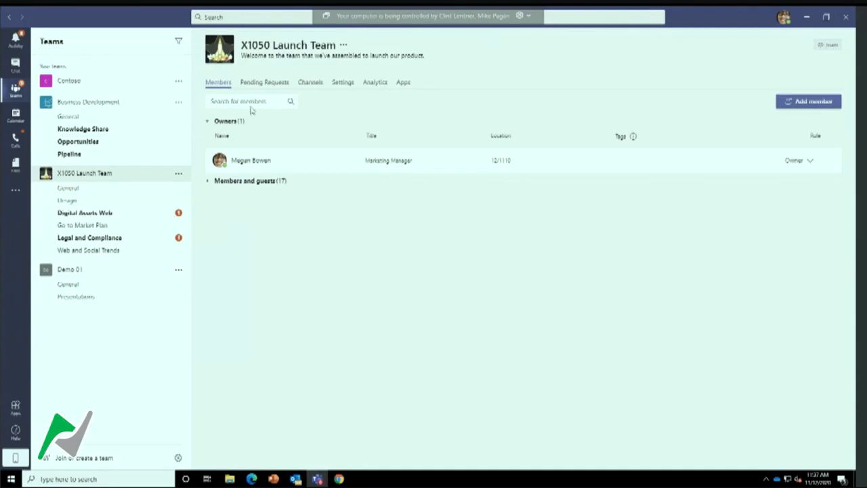
click(244, 181)
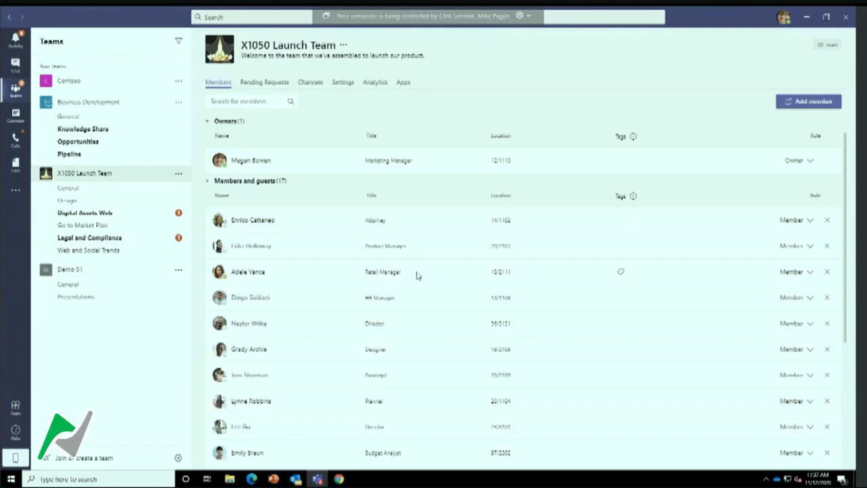
scroll(379, 275, down, 5)
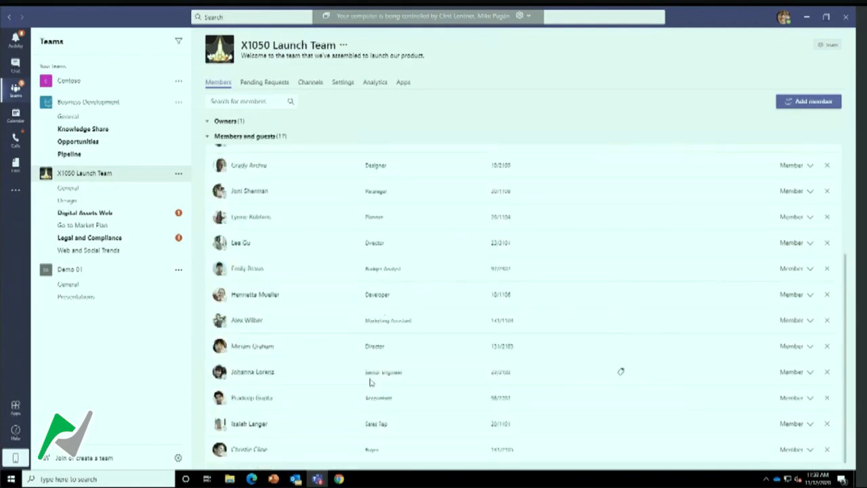
scroll(377, 384, up, 5)
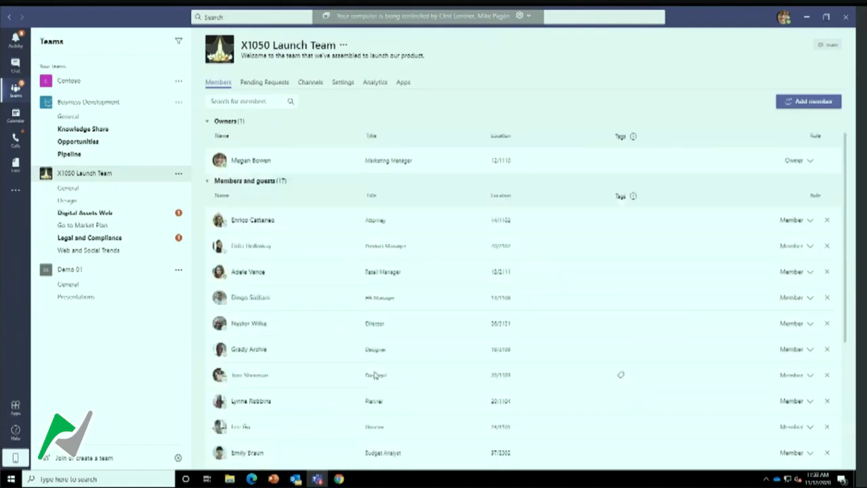
Try to add the Marketing Assistant as a member of the X1050 Launch Team and close the dialog
click(804, 103)
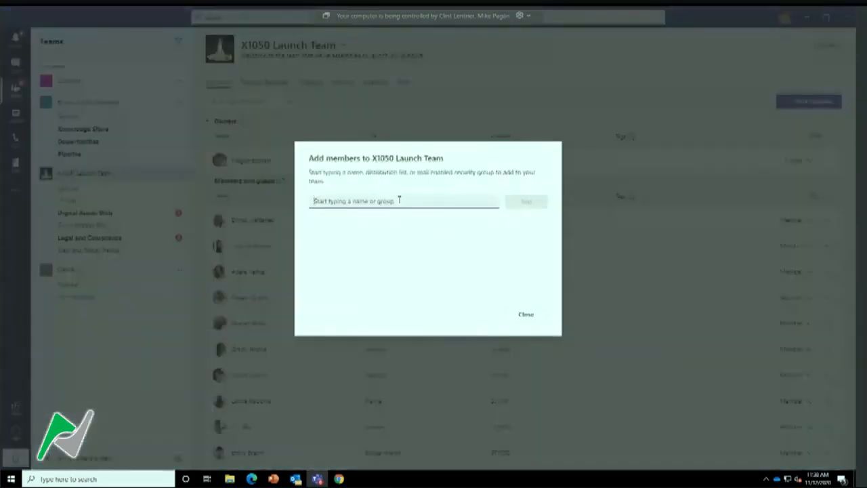
text(a)
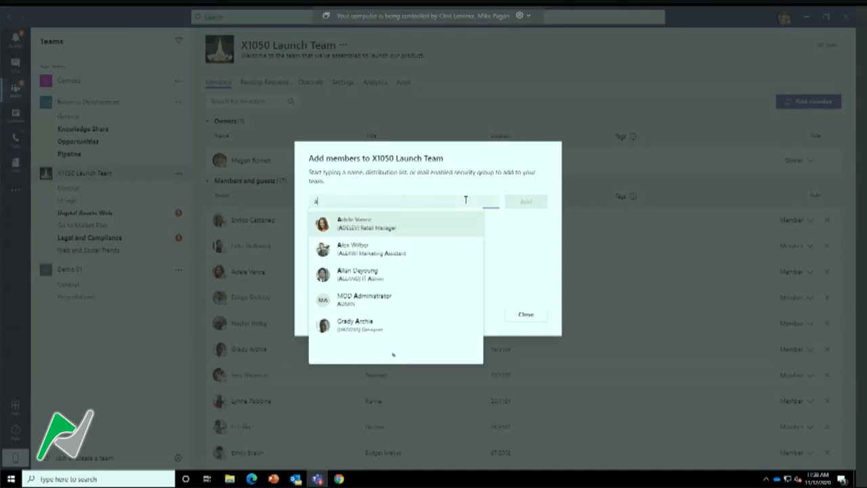
click(364, 252)
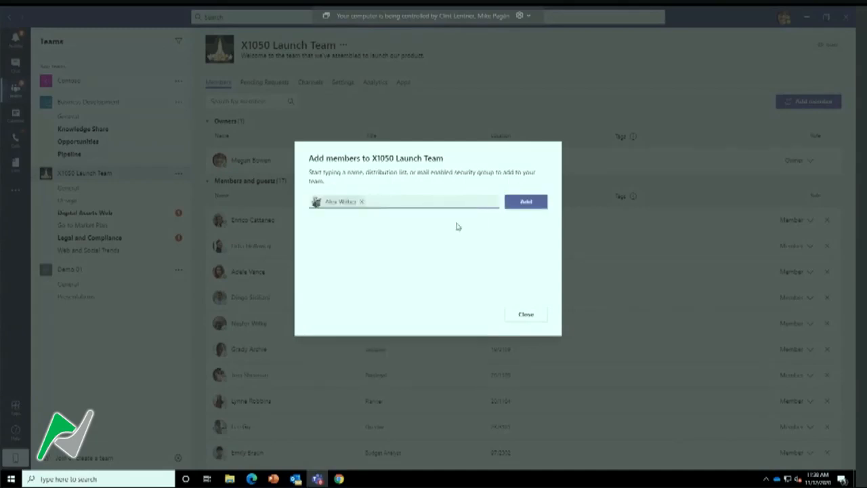
click(535, 203)
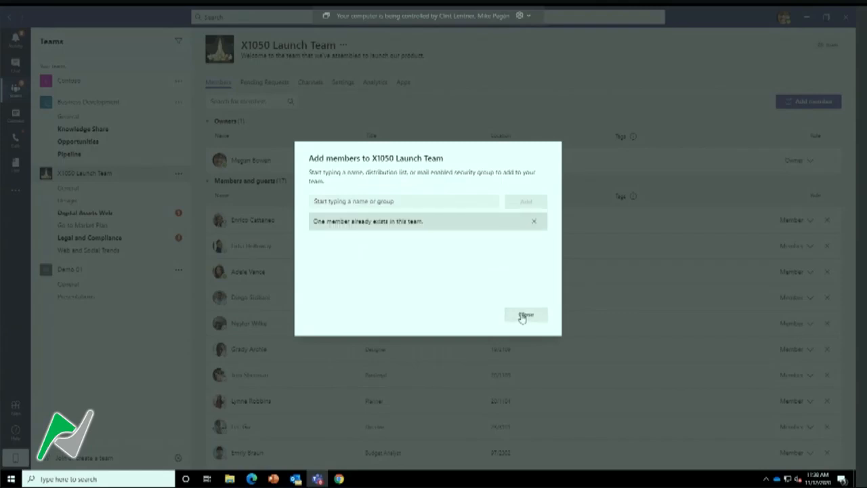
click(526, 315)
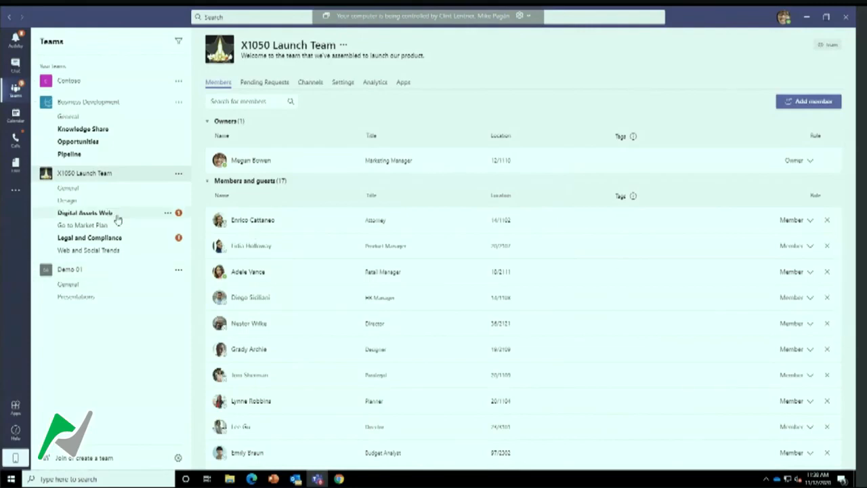
Create a new public team from scratch named Demo 02
mouse_move(223, 220)
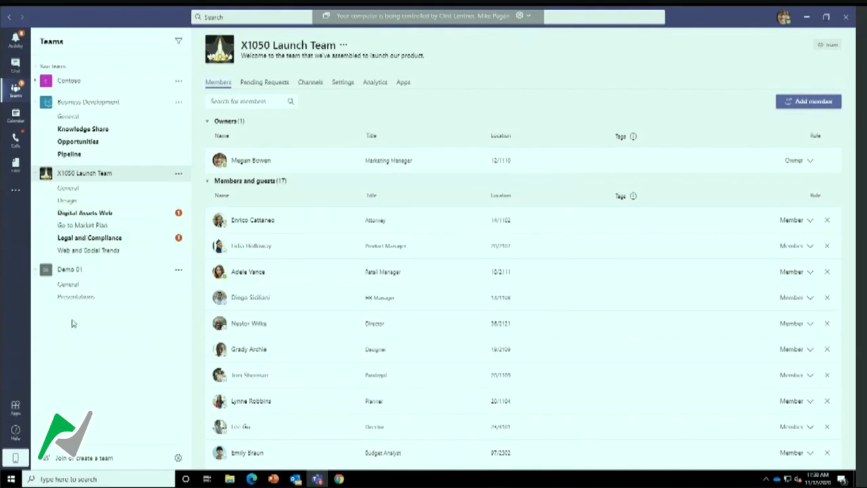
click(65, 464)
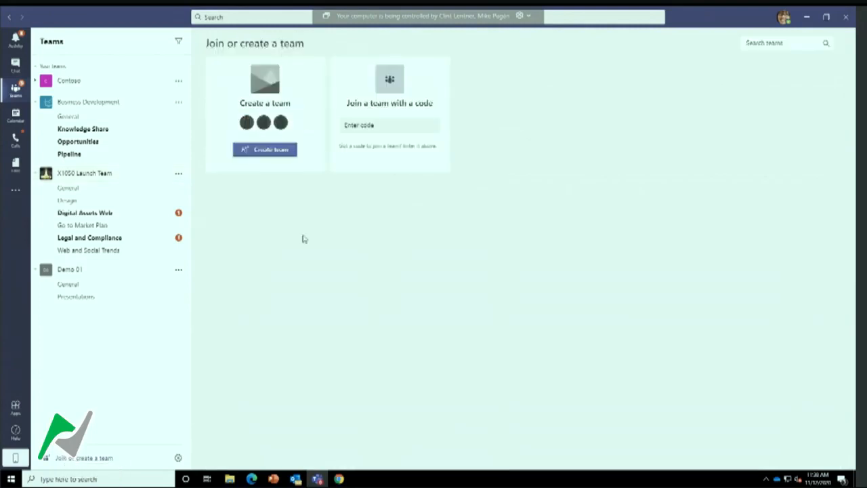
click(275, 151)
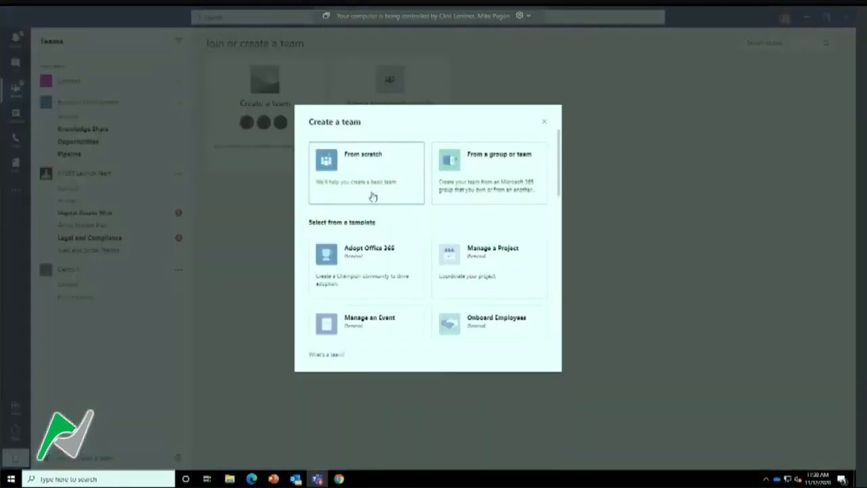
click(371, 192)
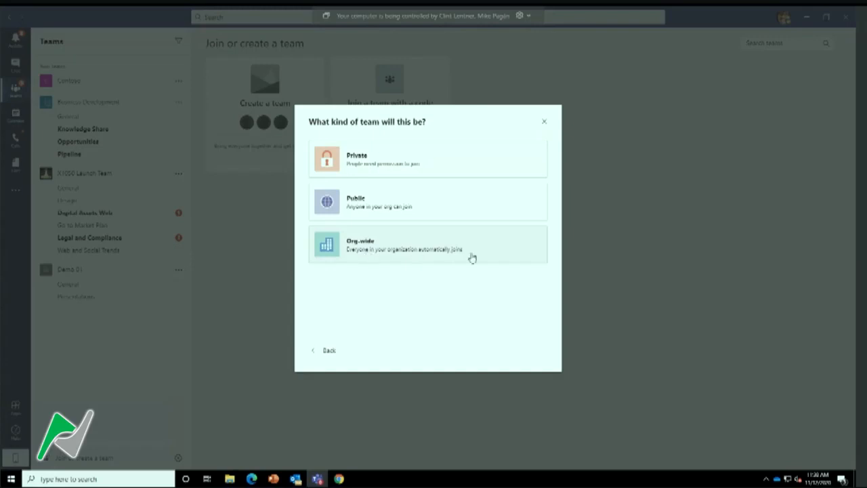
click(392, 203)
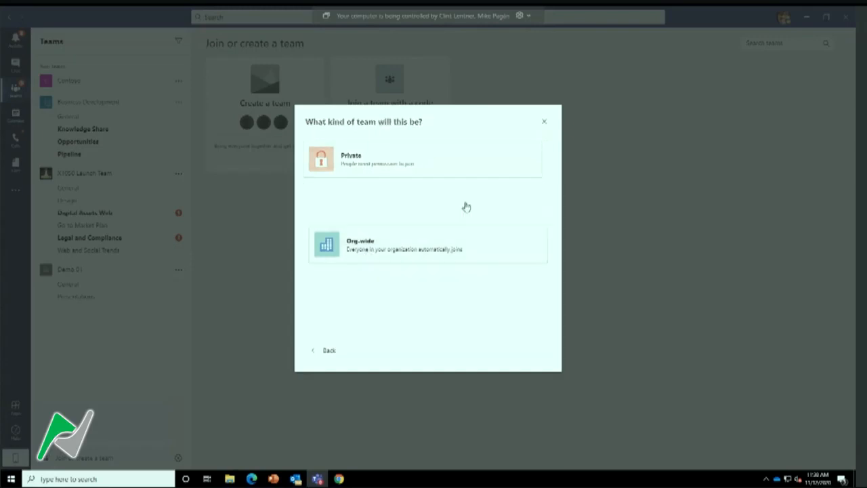
text(Demo 02)
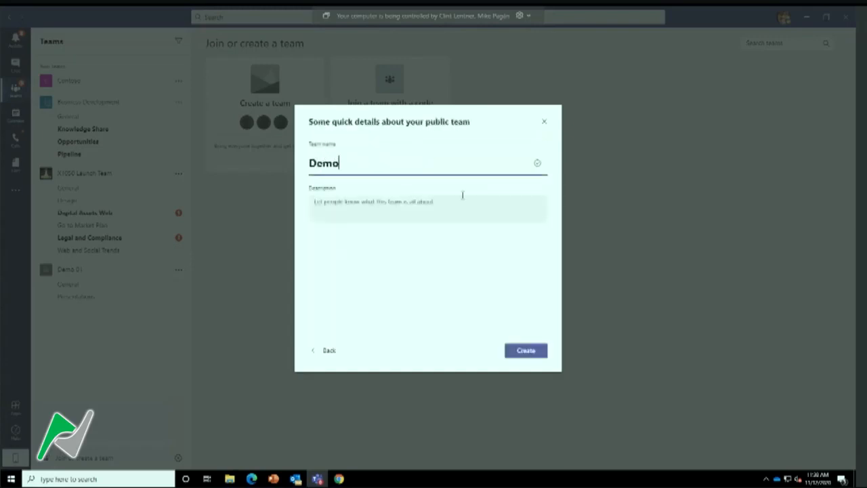
click(521, 357)
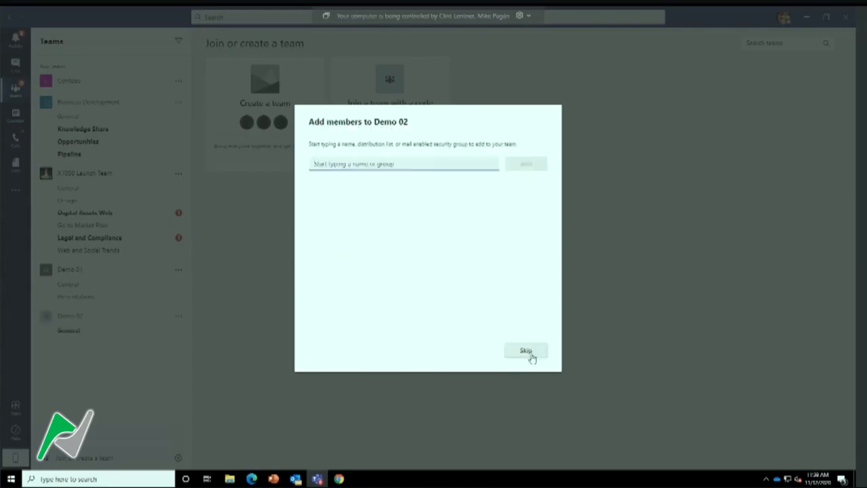
Add the Retail Manager to the Demo 02 team as a member
click(528, 352)
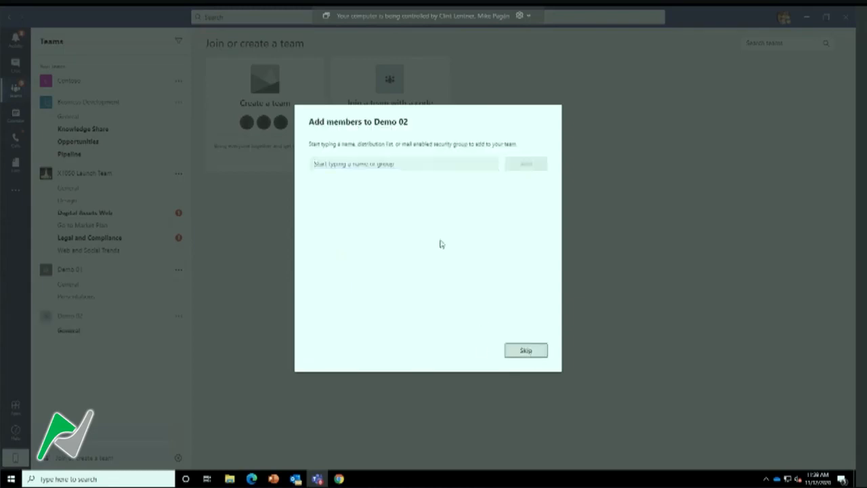
click(435, 165)
text(adel)
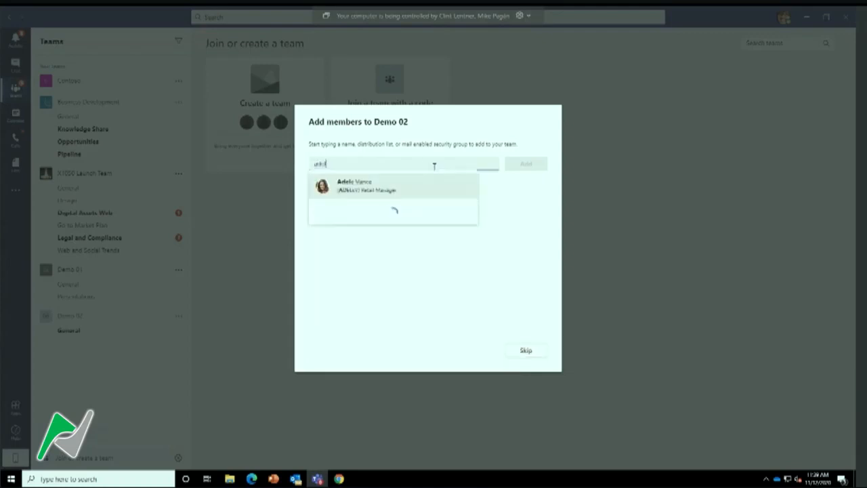
click(389, 194)
click(512, 166)
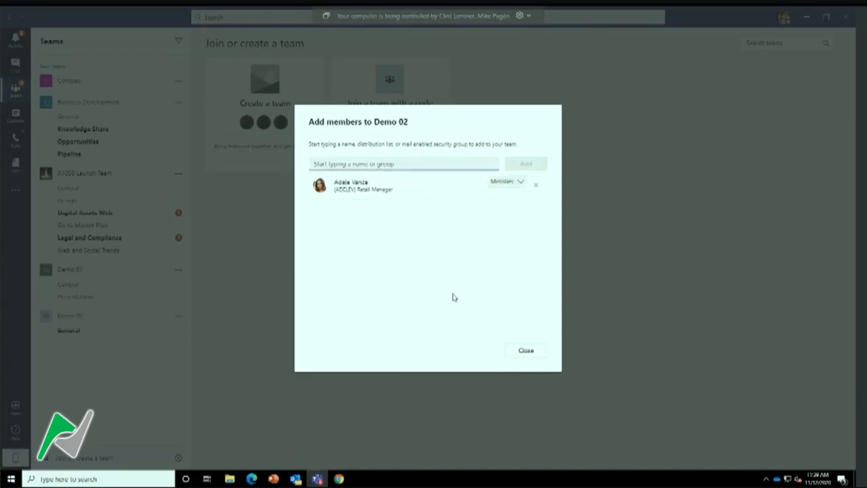
Try to add an external person to Demo 02 by e-mail address and close the add-members dialog
text(g)
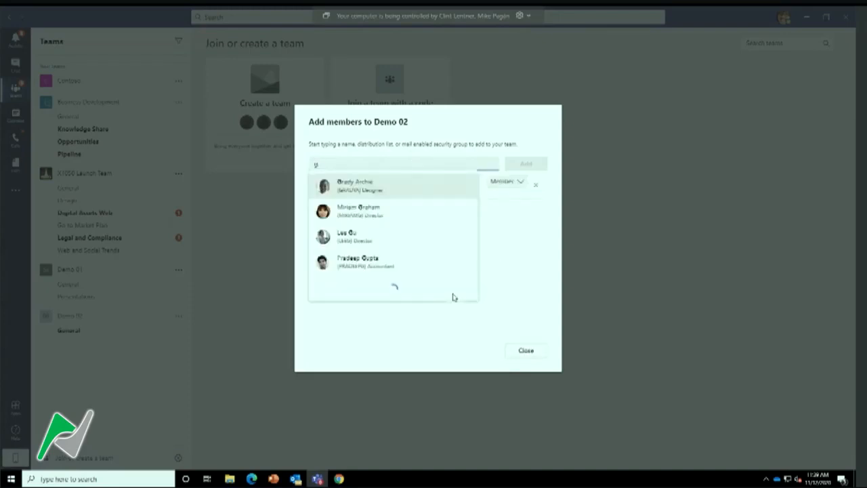
key(BackSpace)
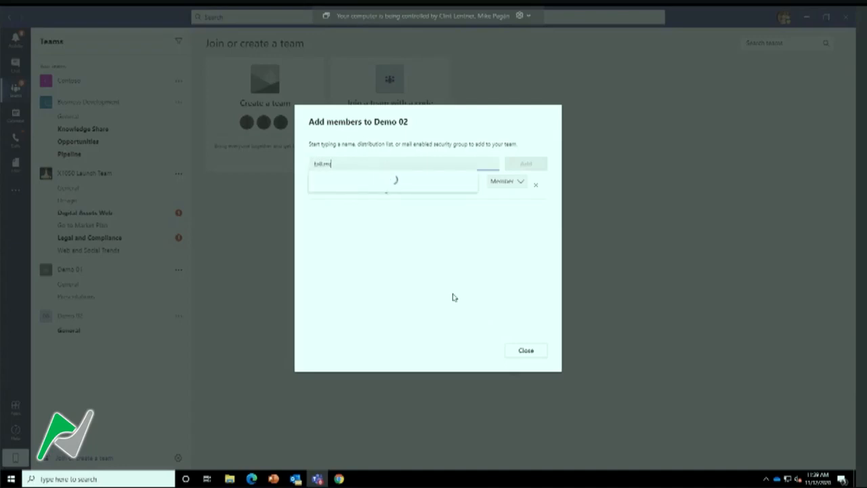
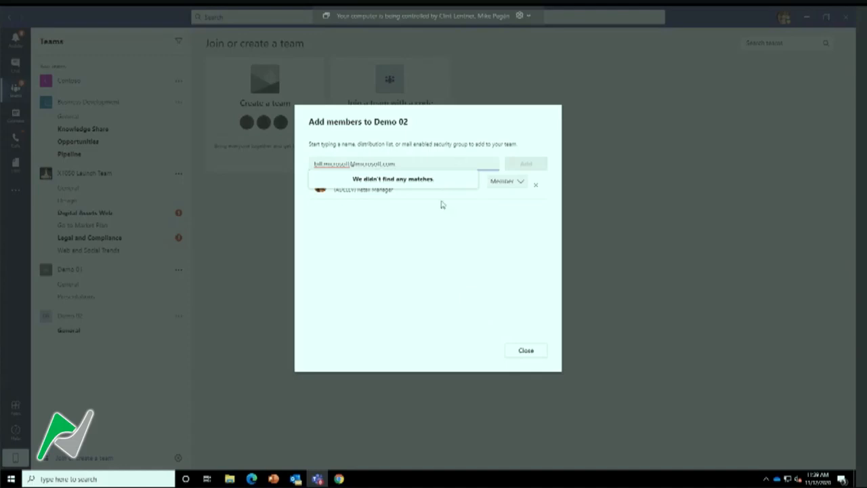
click(418, 244)
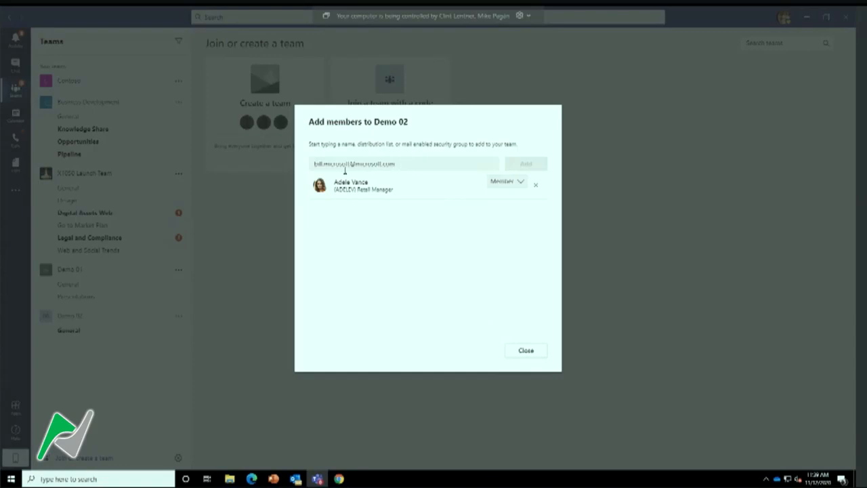
click(527, 351)
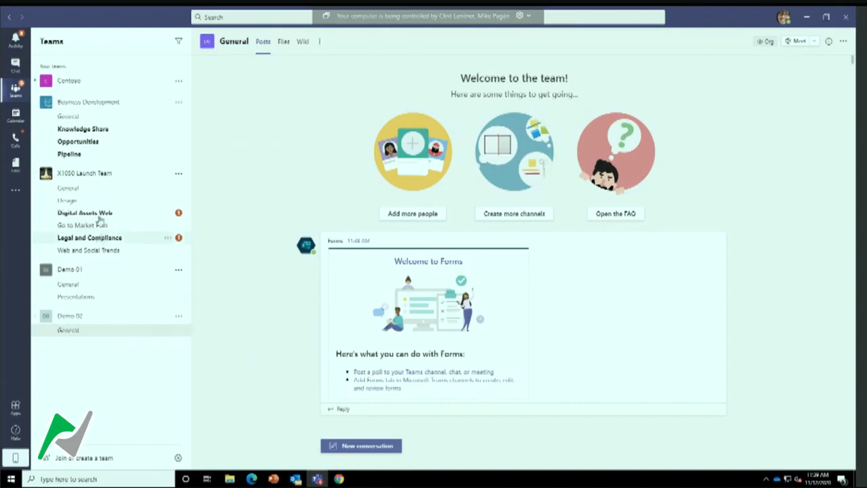
Open the X1050 Launch Team's Digital Assets Web and Legal and Compliance channels and look through the Legal and Compliance posts
click(98, 212)
click(96, 238)
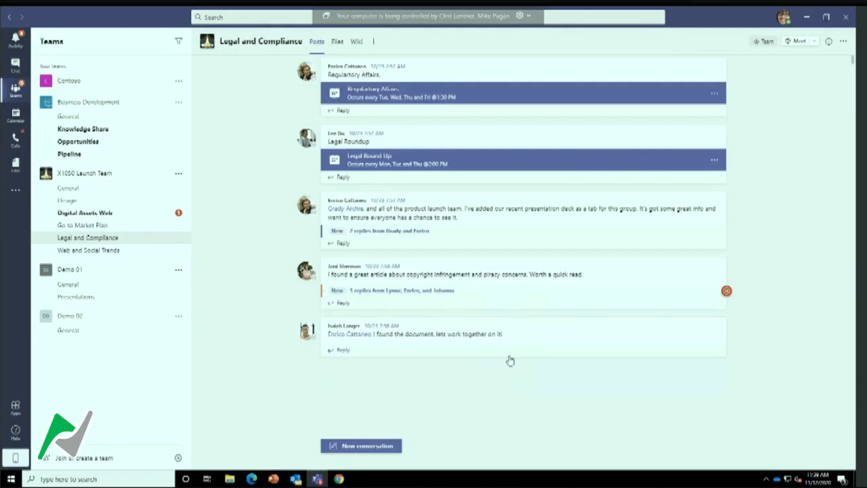
mouse_move(408, 326)
mouse_move(550, 230)
mouse_move(309, 330)
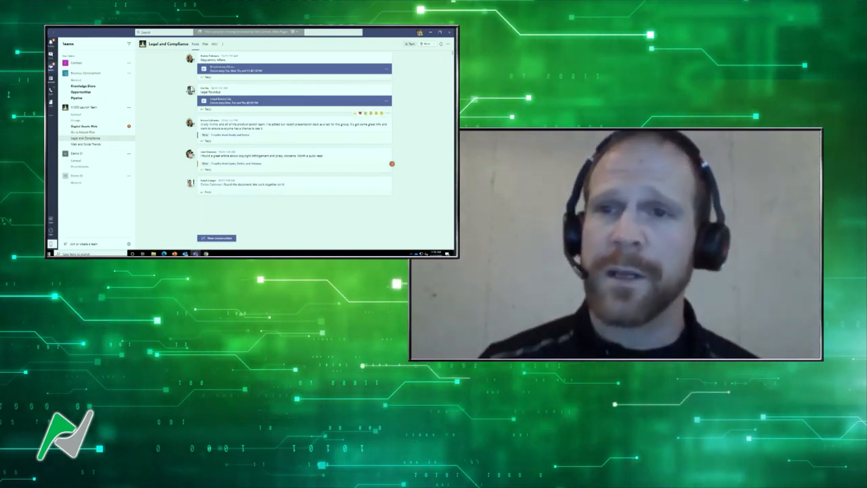
Minimize Teams and switch to the Outlook inbox
click(430, 33)
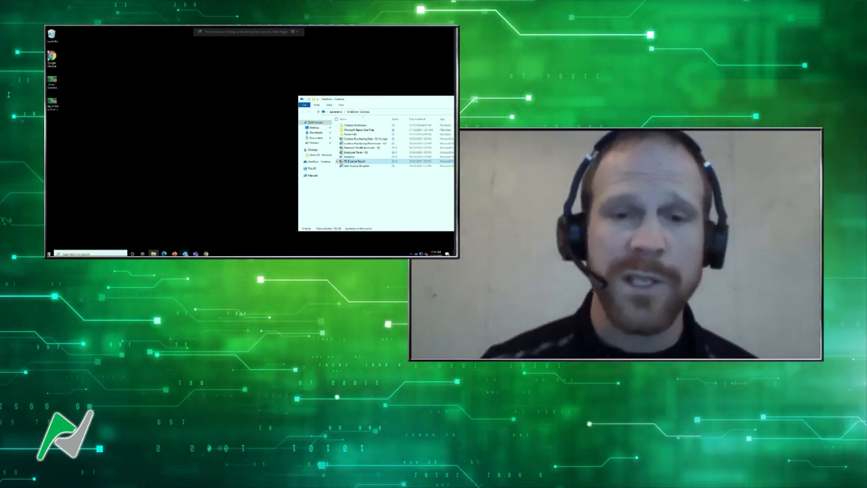
mouse_move(185, 253)
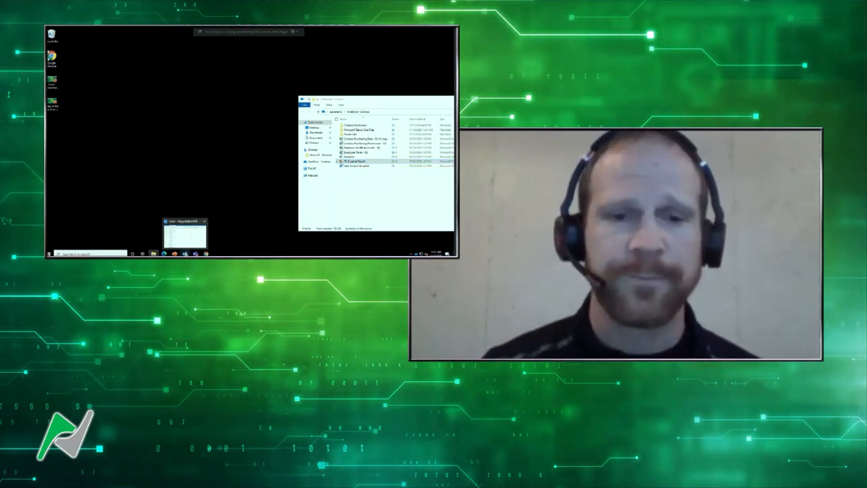
click(184, 235)
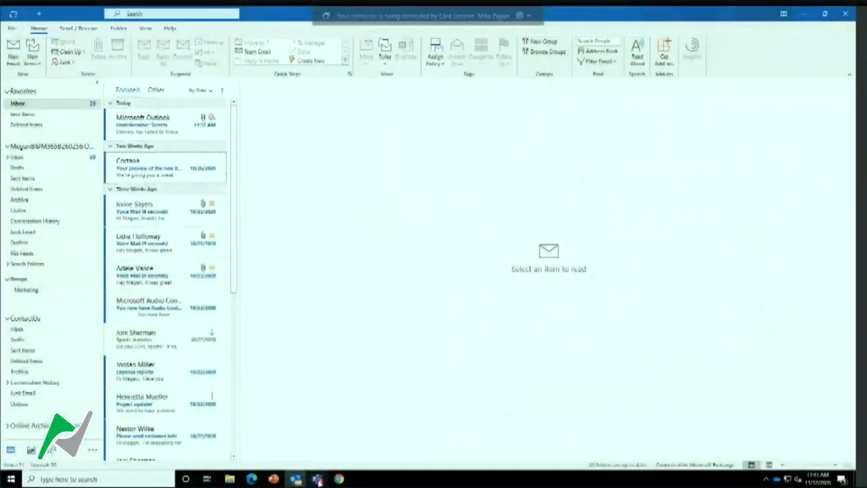
View the work-week calendar in Teams, preview the blank new meeting form, close it without saving and return to Outlook
click(317, 479)
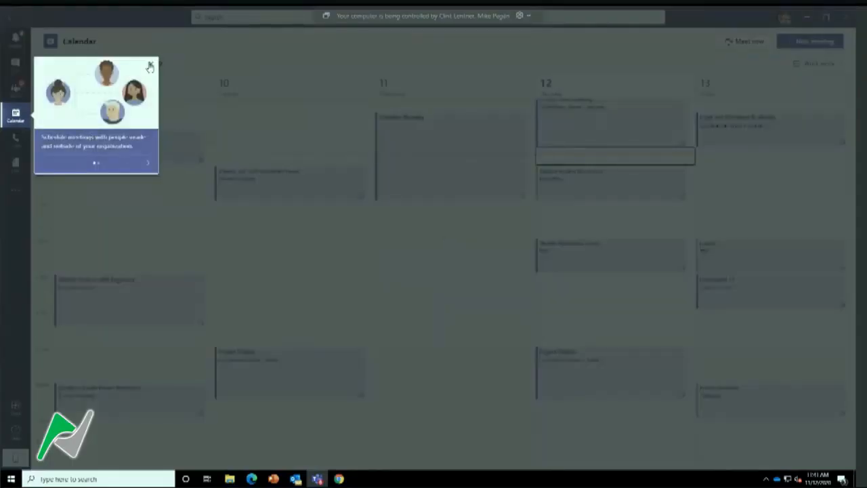
click(150, 66)
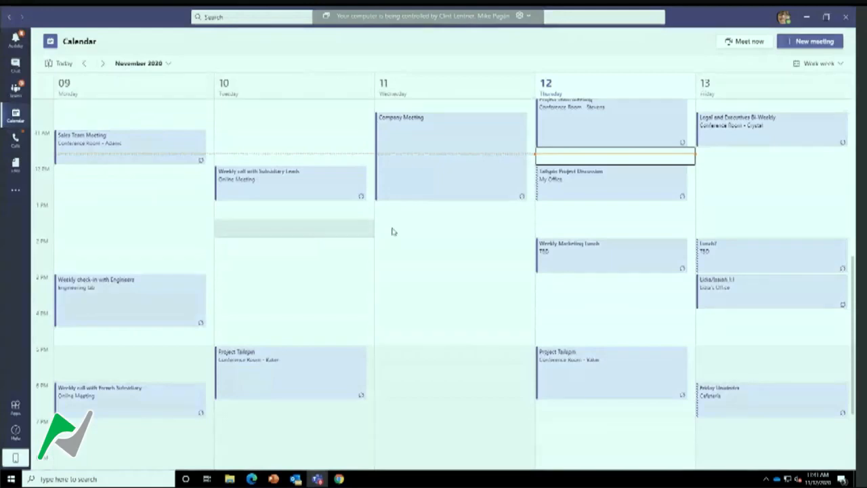
click(804, 41)
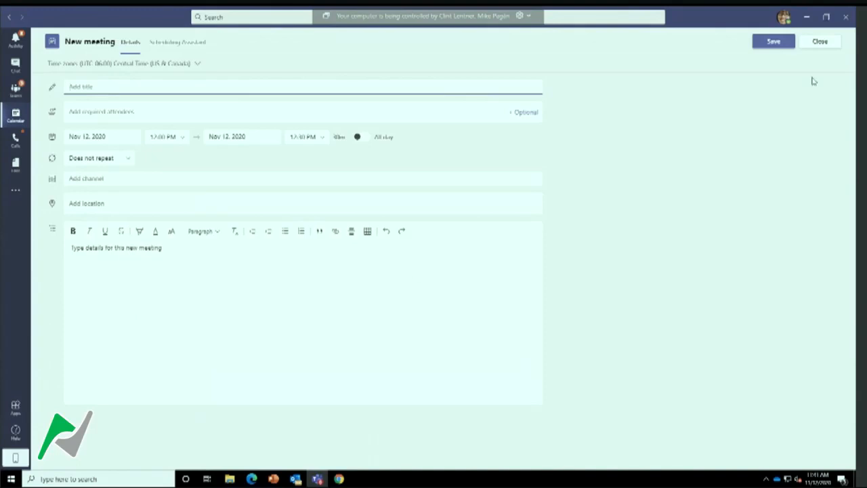
click(815, 40)
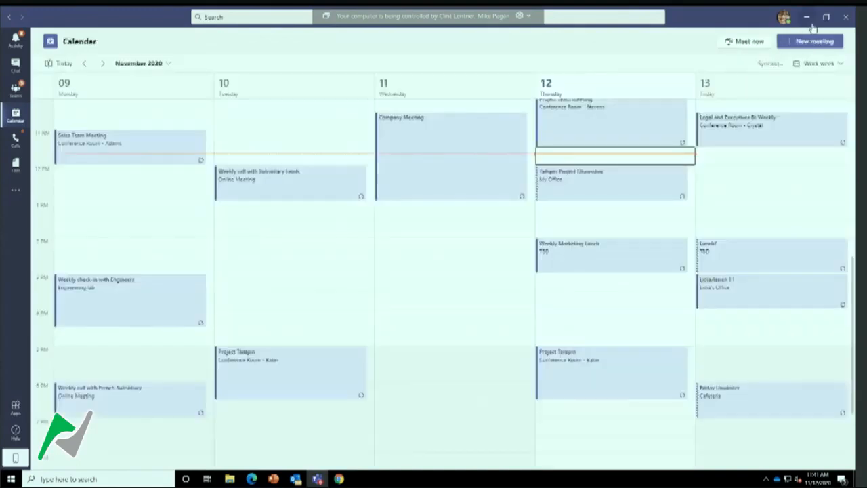
click(807, 16)
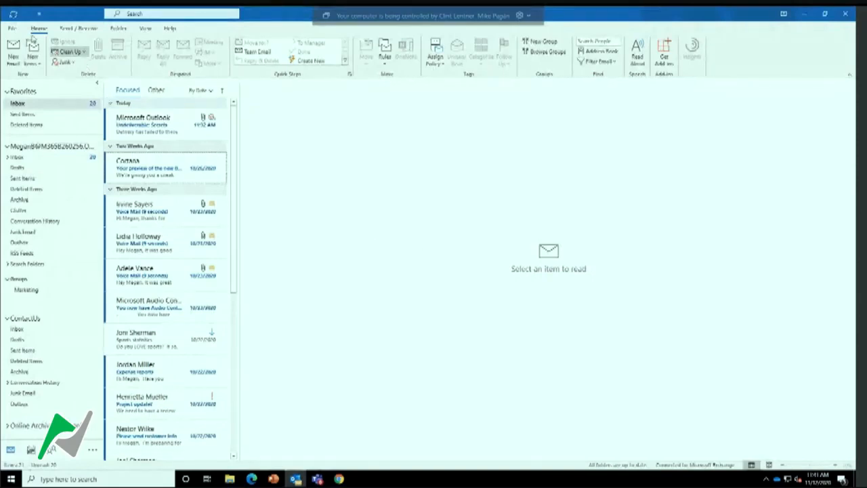
Start an appointment titled "Teams example" on November 12, 2020 from 3:30 PM to 4:00 PM in the Outlook calendar
click(32, 450)
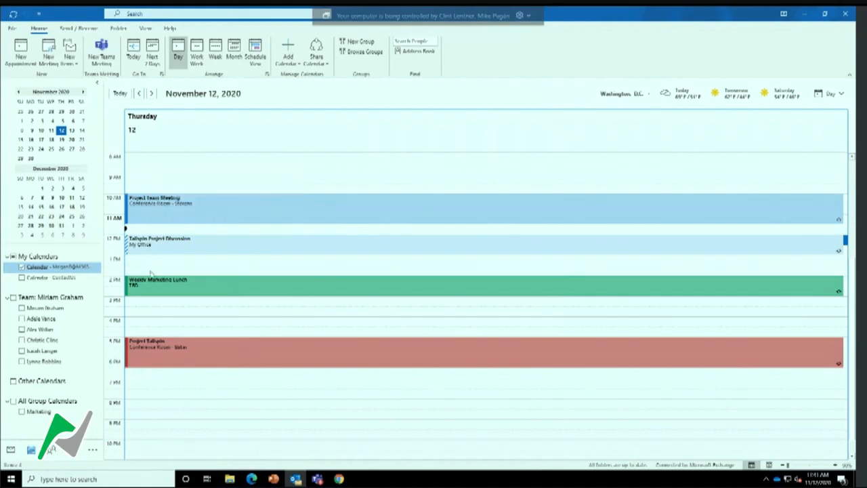
click(145, 310)
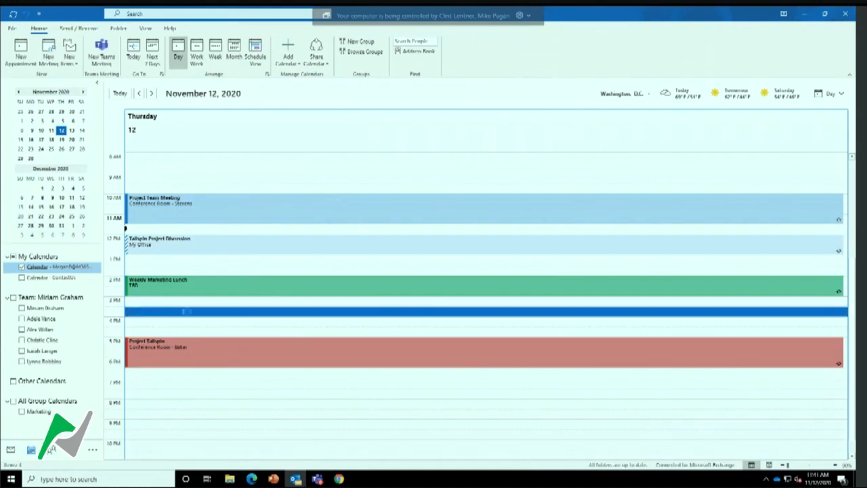
double_click(192, 312)
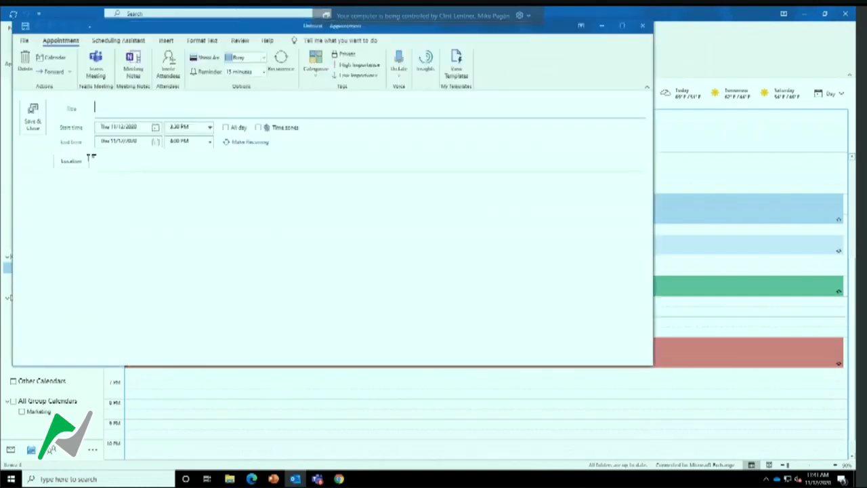
text(klea)
key(BackSpace)
key(BackSpace)
key(BackSpace)
key(BackSpace)
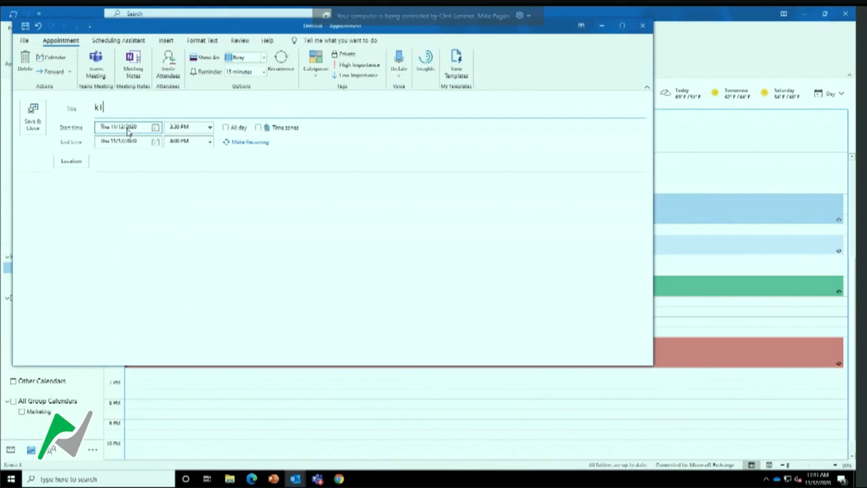
text(Teams example)
Make the appointment a Teams meeting, add a colleague as required attendee and send the invitation
click(97, 70)
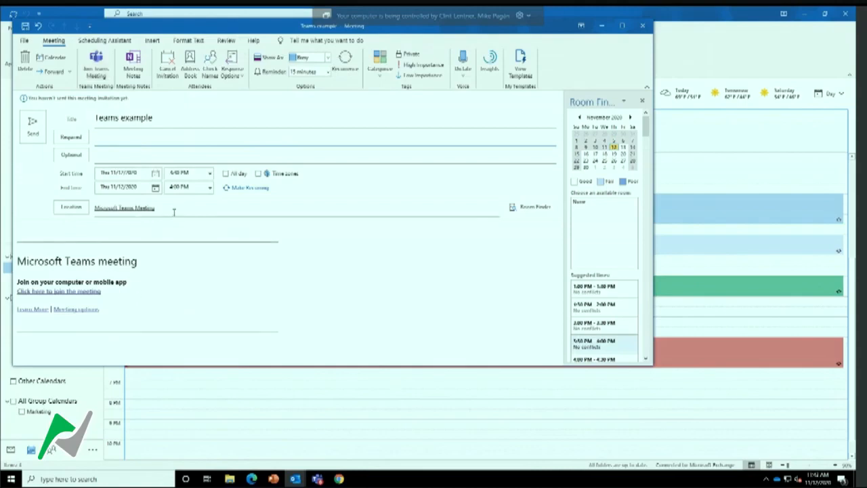
click(147, 138)
click(138, 164)
click(32, 127)
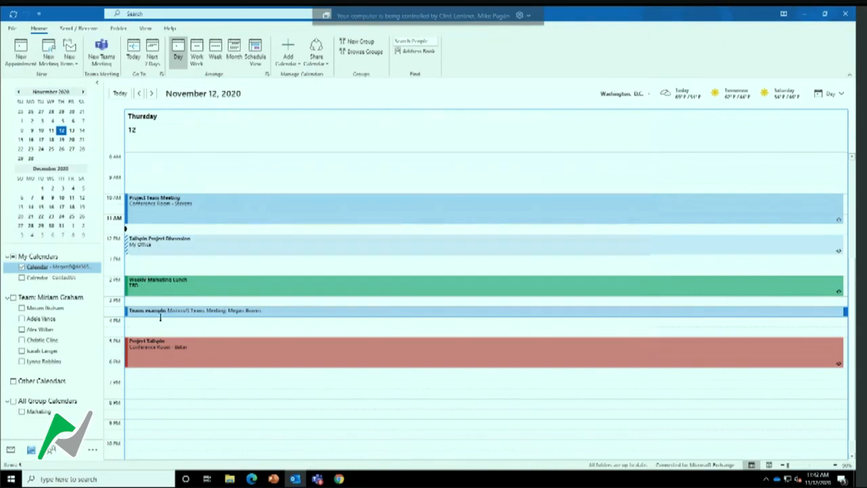
Open the Teams example meeting from the Outlook calendar, join it in Teams and dismiss the speaker notice
click(278, 313)
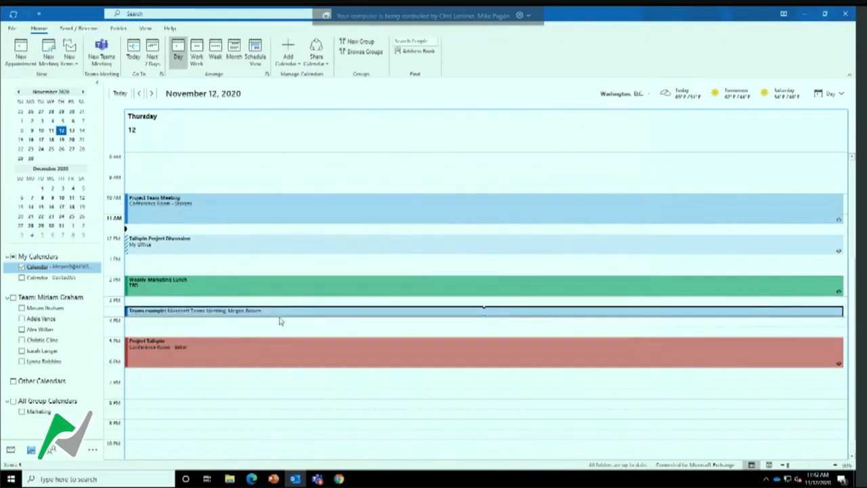
double_click(281, 318)
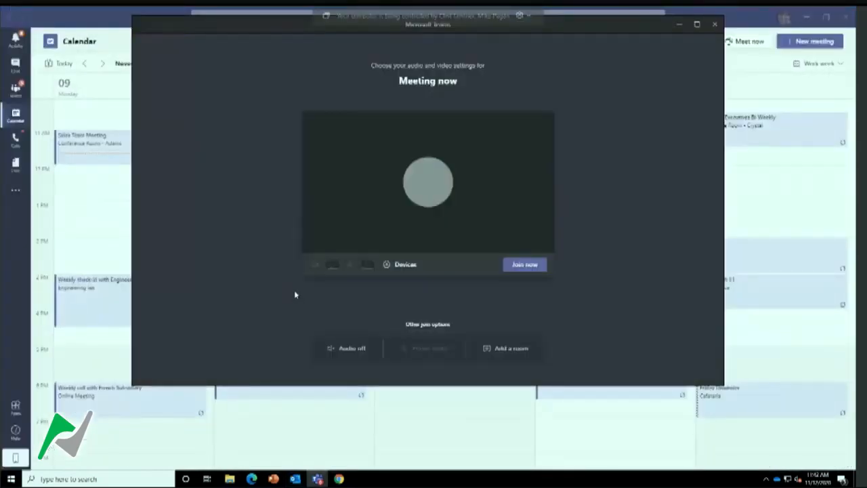
click(523, 266)
click(521, 320)
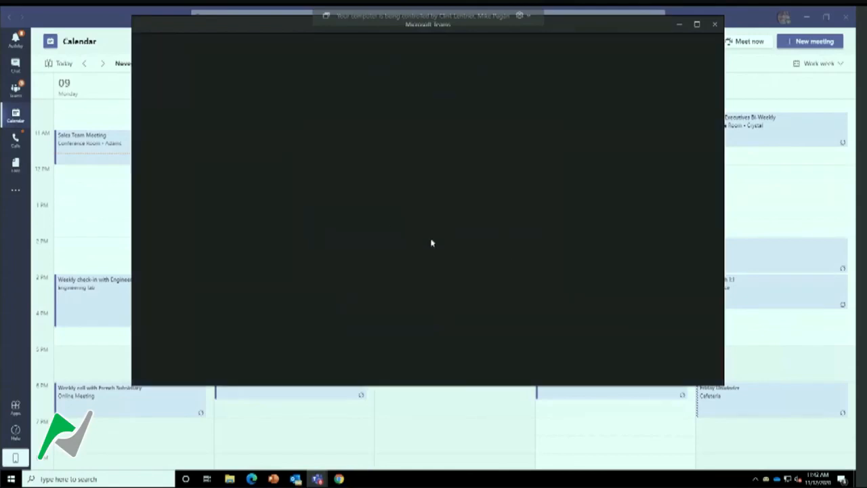
click(508, 229)
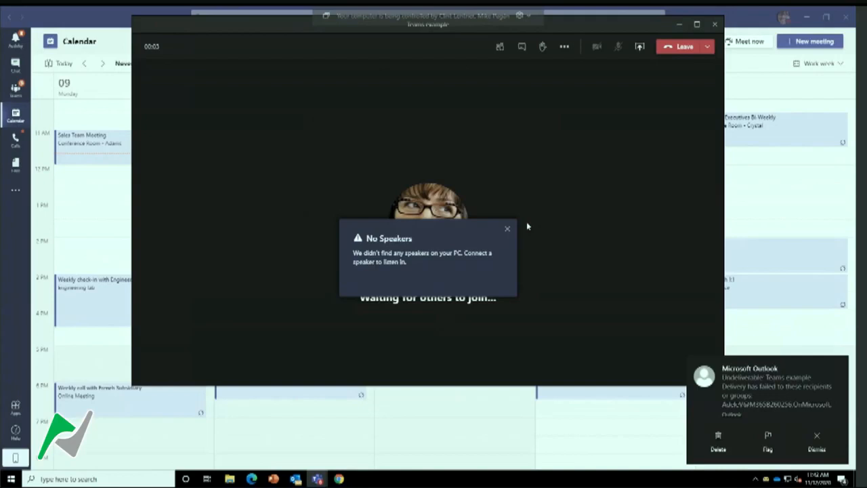
Dismiss the No Speakers notice, open the meeting chat in the Teams example meeting and leave the meeting
click(508, 229)
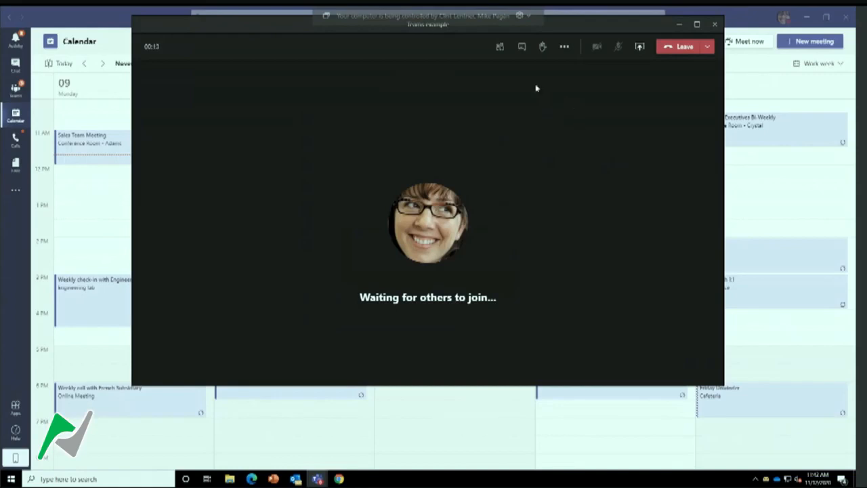
click(521, 47)
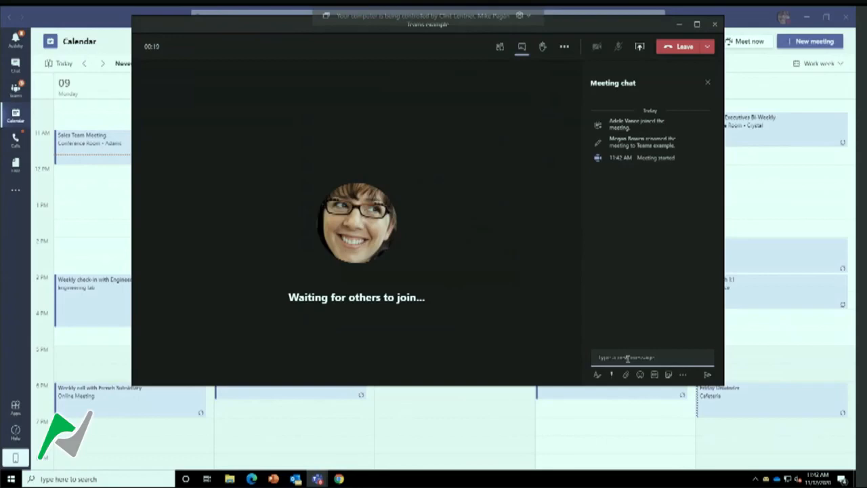
text(I aee your)
click(678, 47)
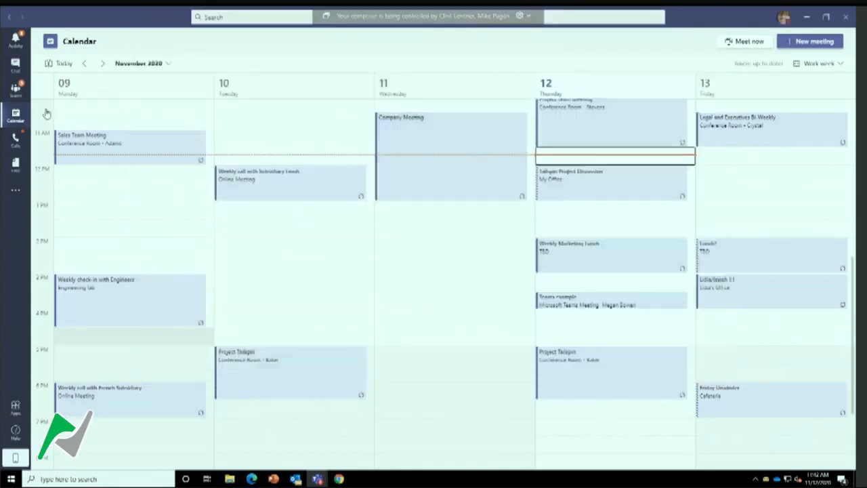
click(17, 68)
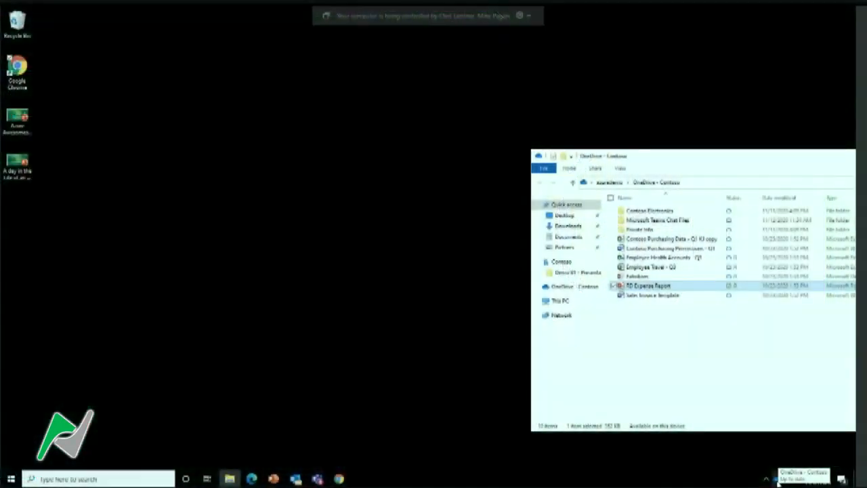
Open the OneDrive - Contoso folder in File Explorer and bring its window fully into view on the desktop
click(778, 479)
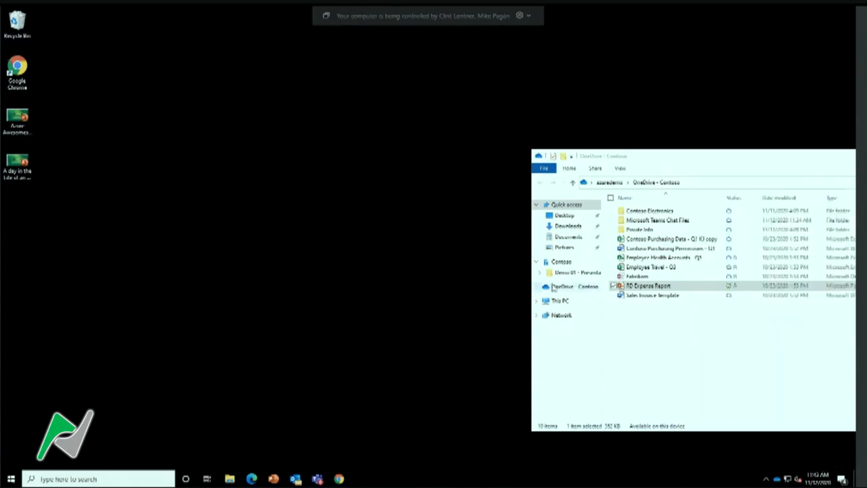
click(557, 286)
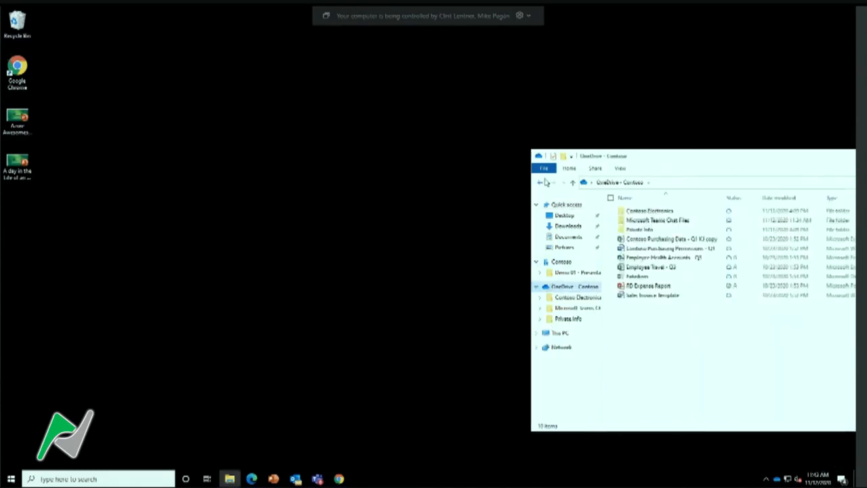
drag(644, 161, 338, 86)
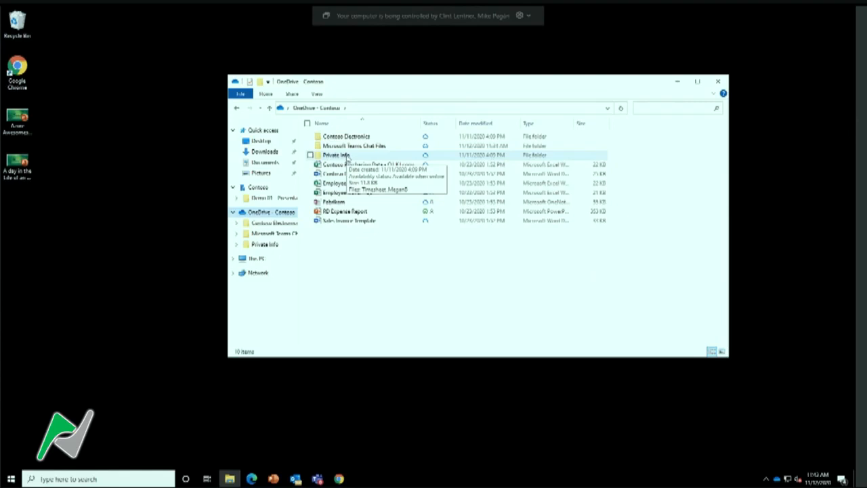
Start sharing the Private Info folder and limit its link to specific people, with editing not allowed
right_click(348, 158)
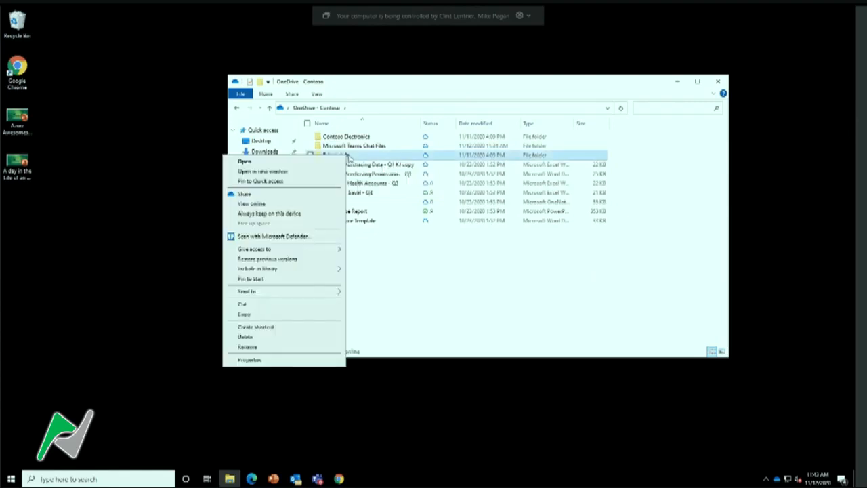
click(304, 195)
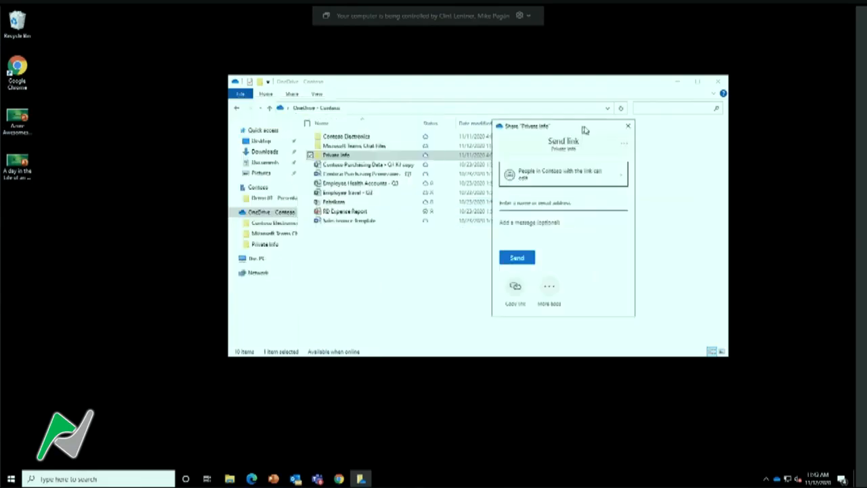
click(624, 179)
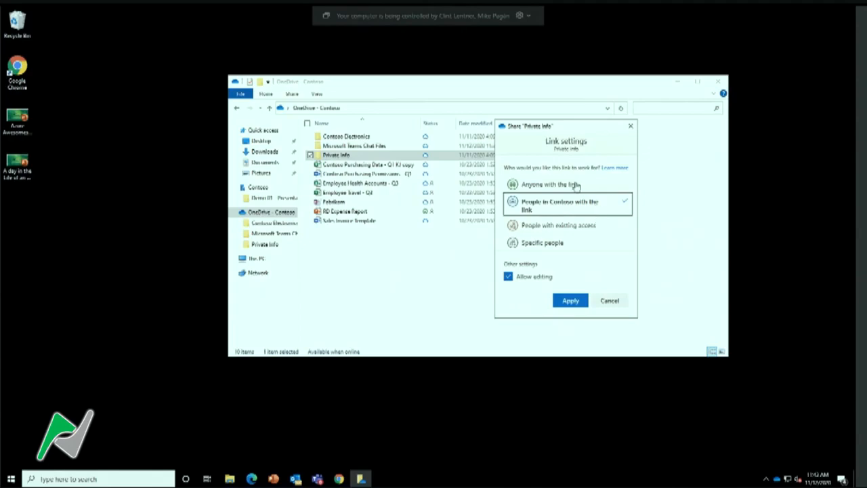
click(554, 187)
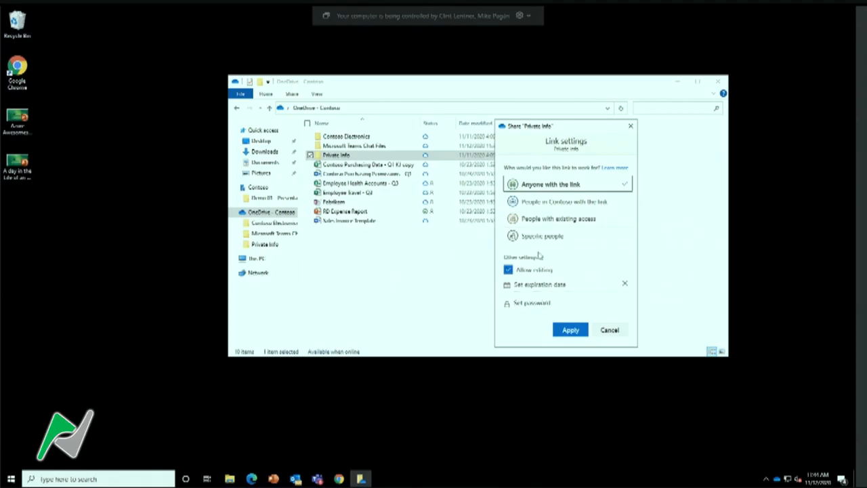
click(553, 237)
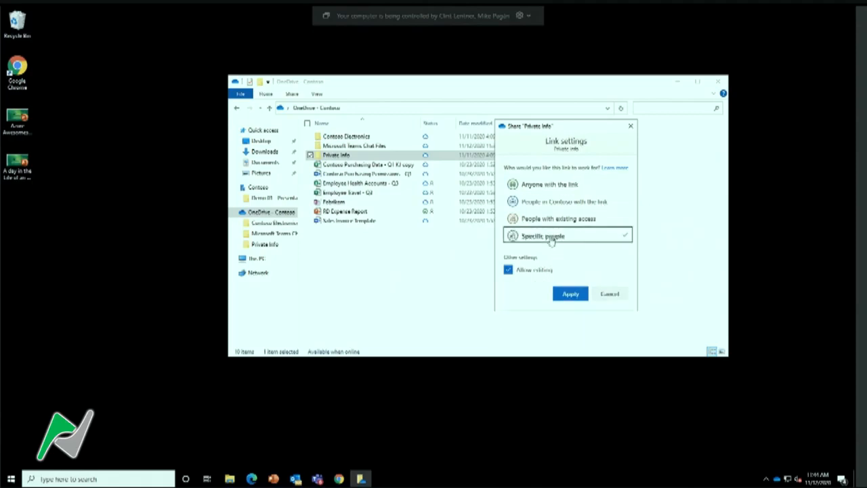
click(509, 271)
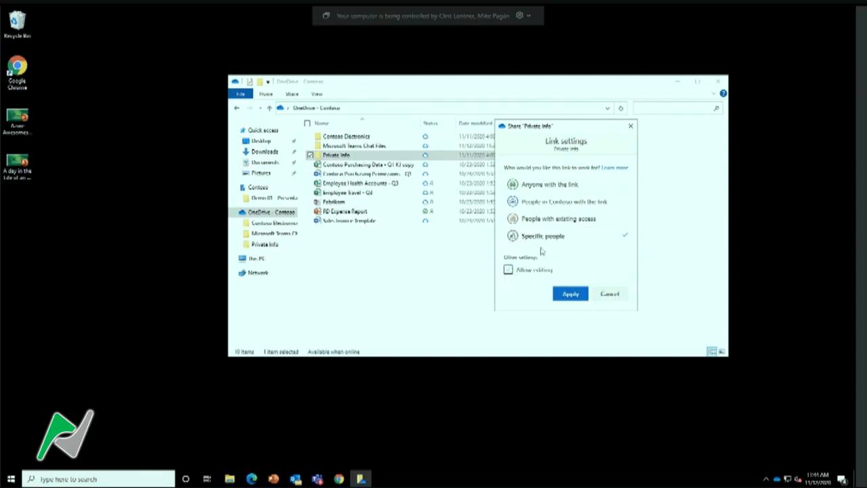
click(570, 294)
Add an external contact's e-mail address as the recipient of the Private Info share link
click(546, 204)
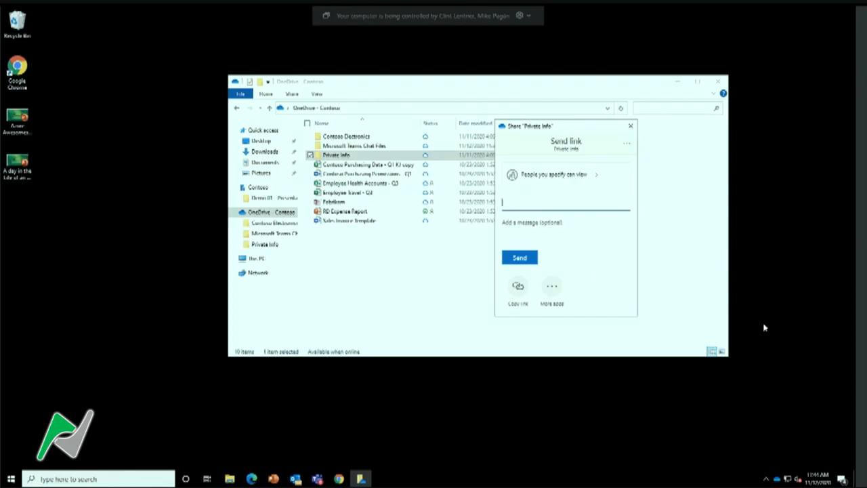
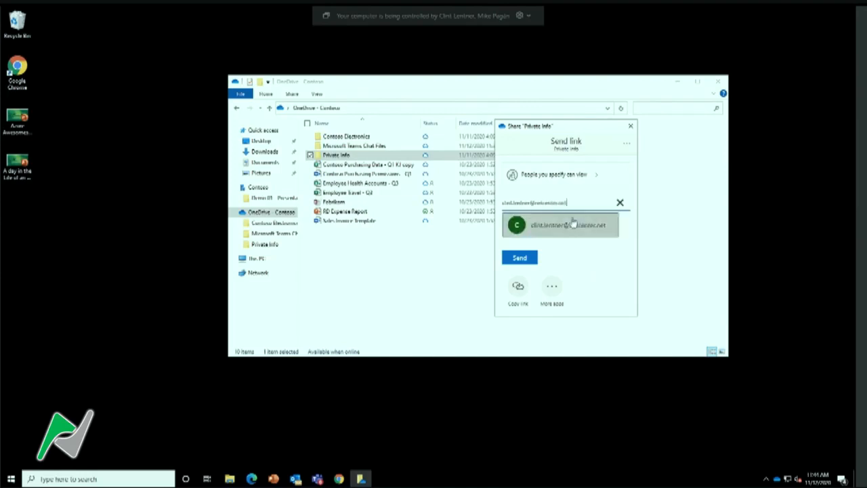
click(568, 227)
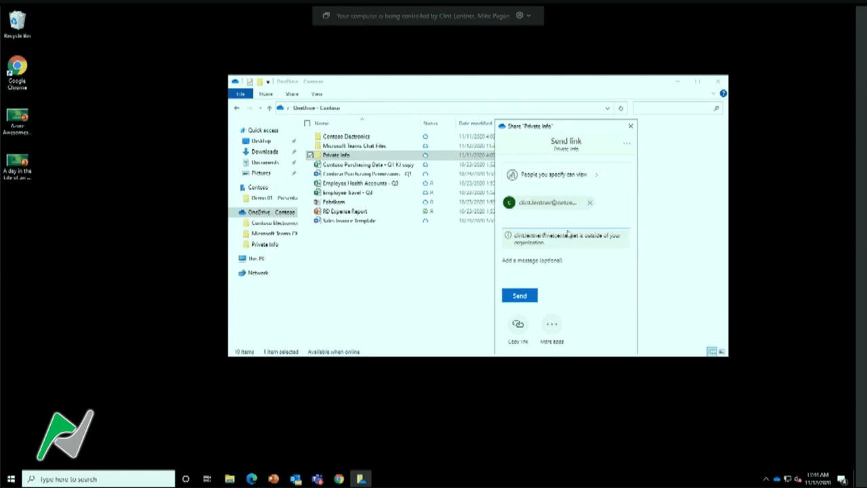
Preview the existing-access and Contoso-only link settings, cancel the change and close the Private Info sharing dialog without sending
click(595, 178)
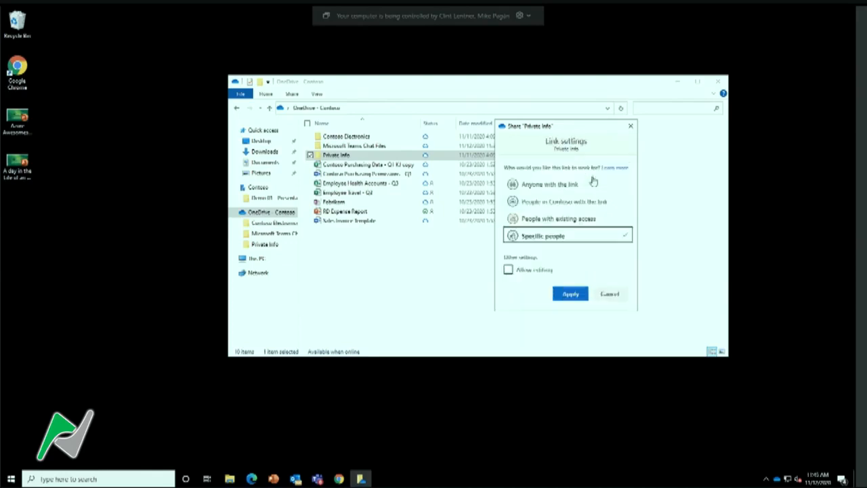
click(571, 220)
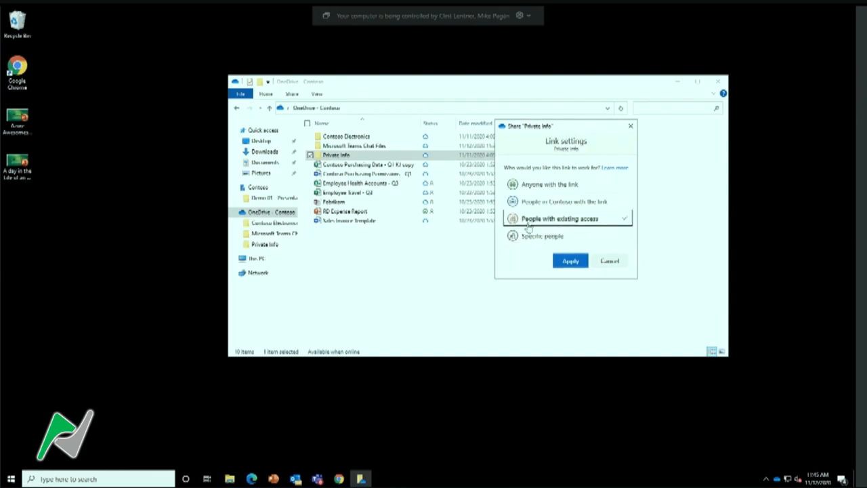
click(576, 203)
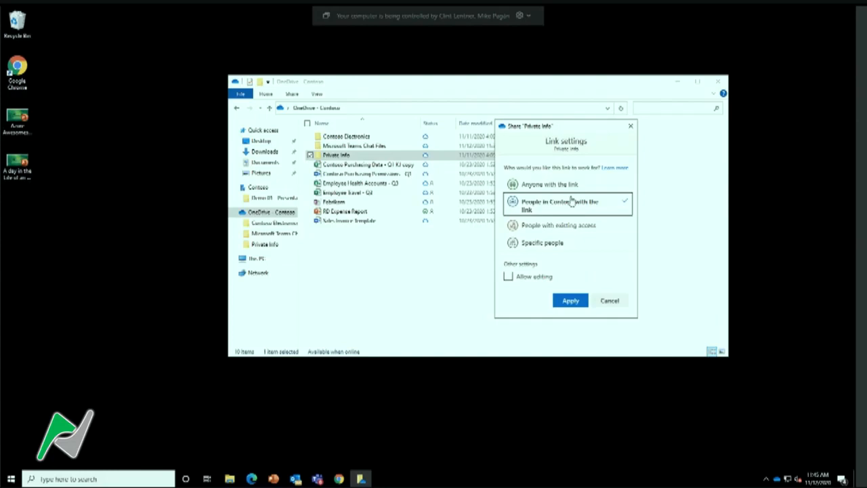
click(611, 302)
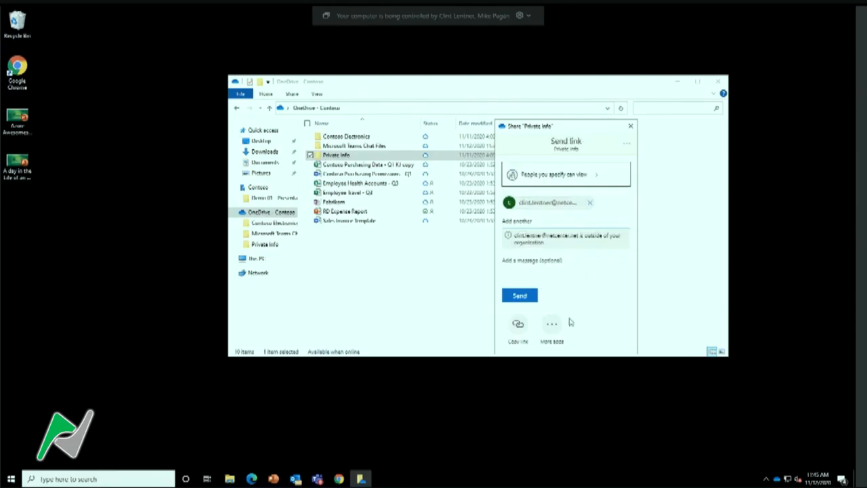
click(630, 127)
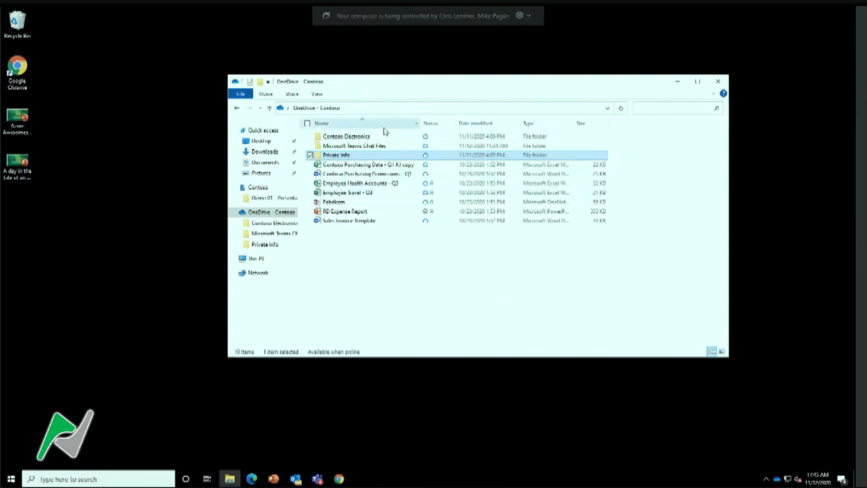
Switch to Edge, view the files in OneDrive on the web and return to the Microsoft Office Home page
click(252, 479)
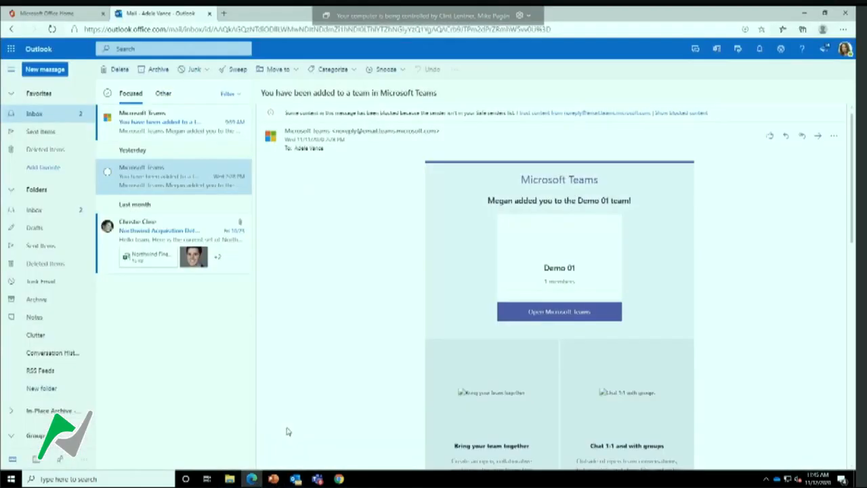
click(92, 16)
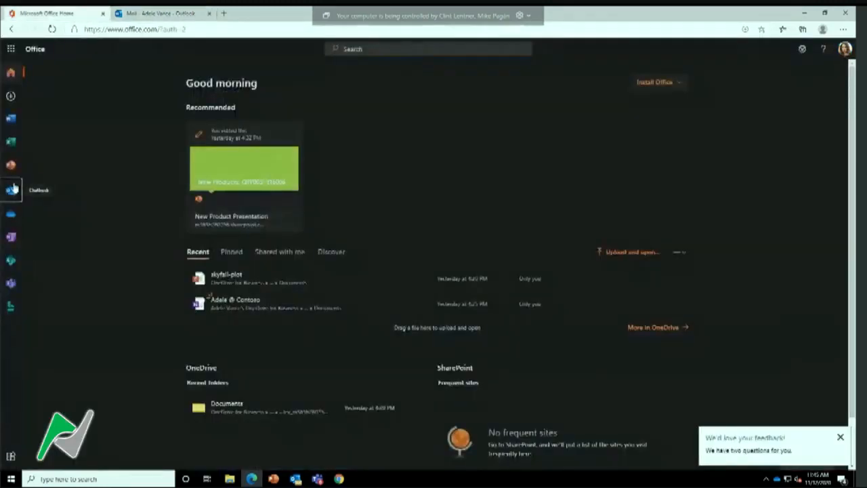
click(11, 215)
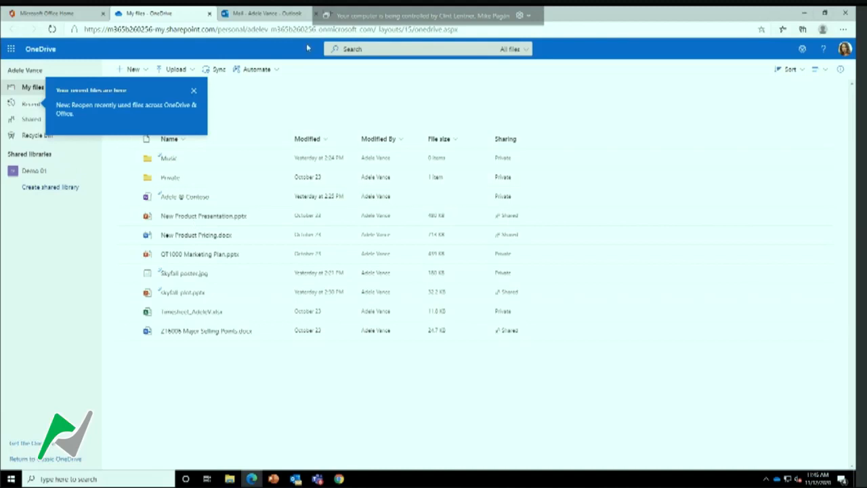
click(63, 13)
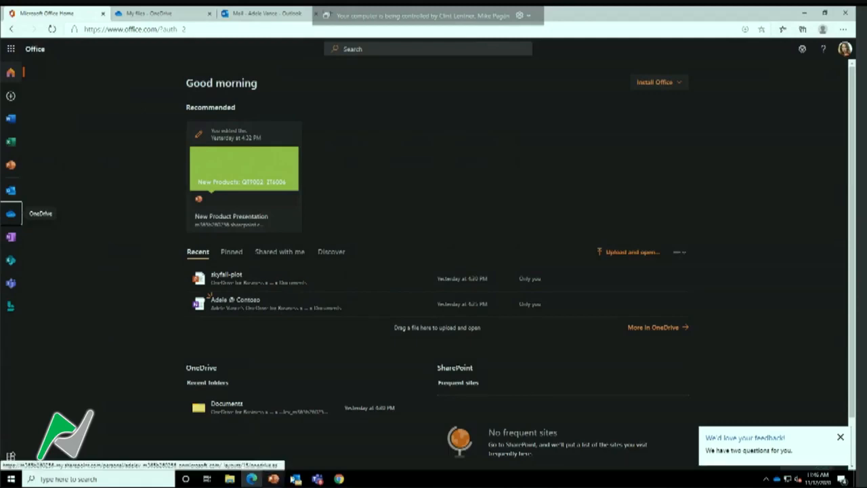
In the Microsoft 365 admin center in Chrome, create an access link to the selected sign-in-blocked user's OneDrive files and open it
click(335, 479)
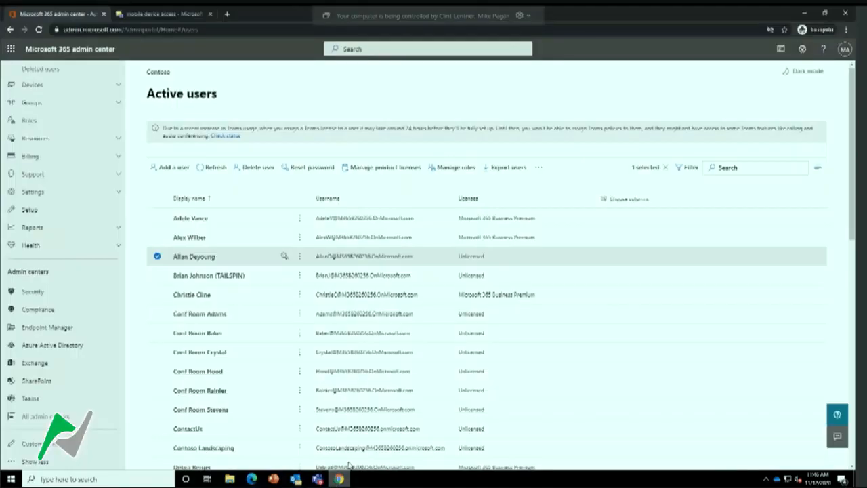
click(200, 257)
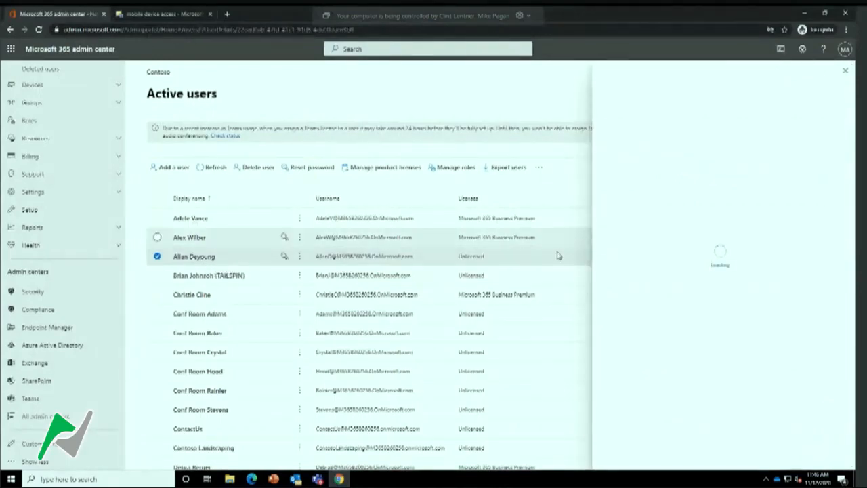
click(778, 161)
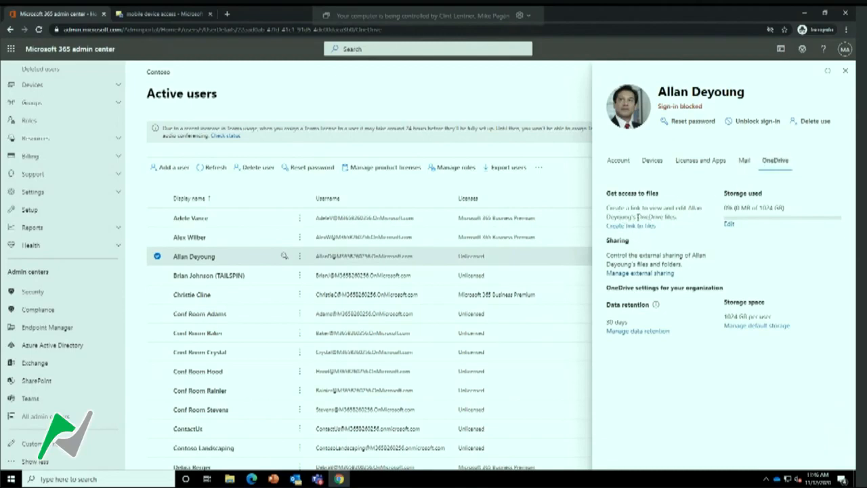
click(631, 226)
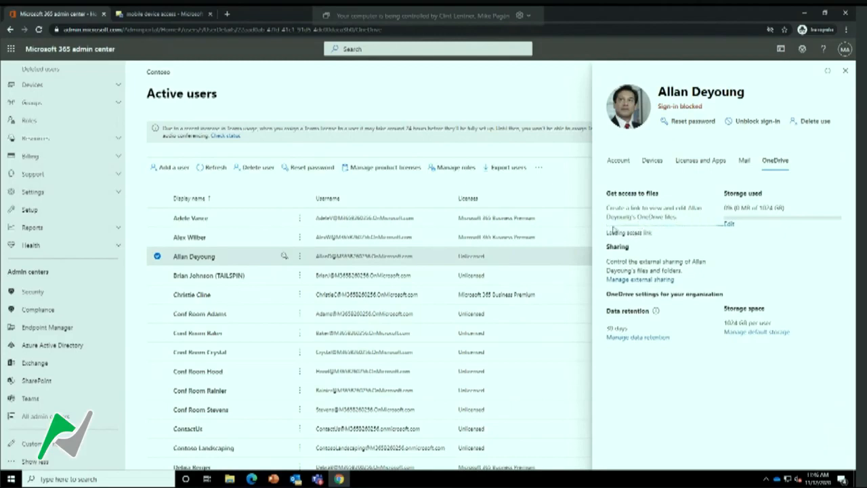
click(655, 227)
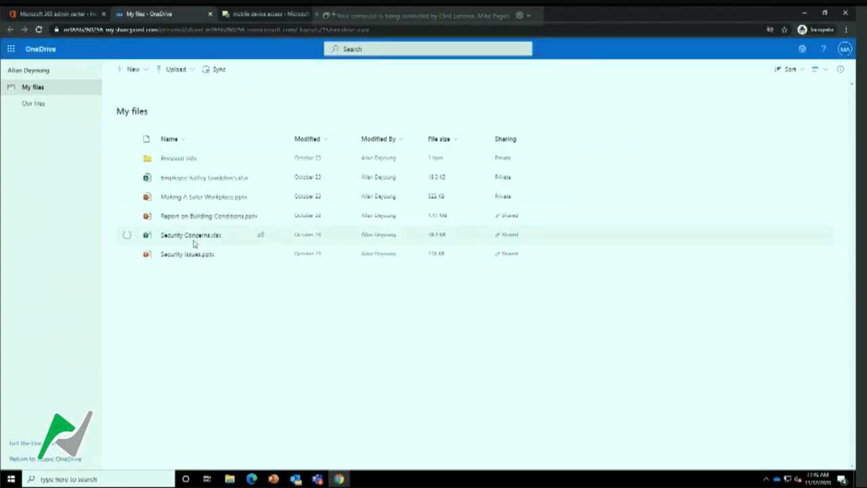
Download all files and folders from the blocked user's OneDrive and dismiss the download bar
click(126, 139)
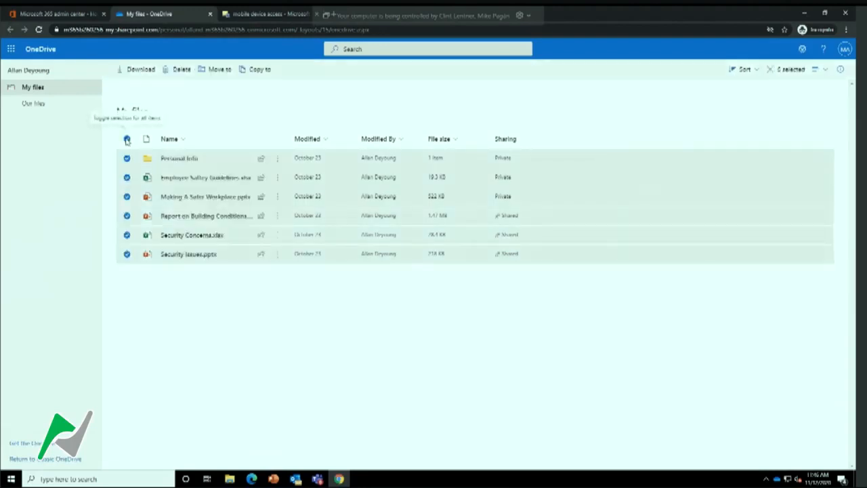
click(142, 72)
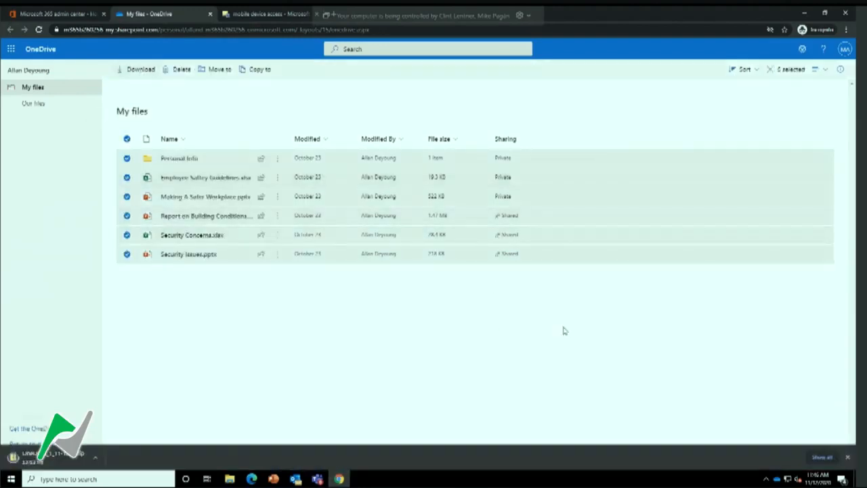
click(848, 457)
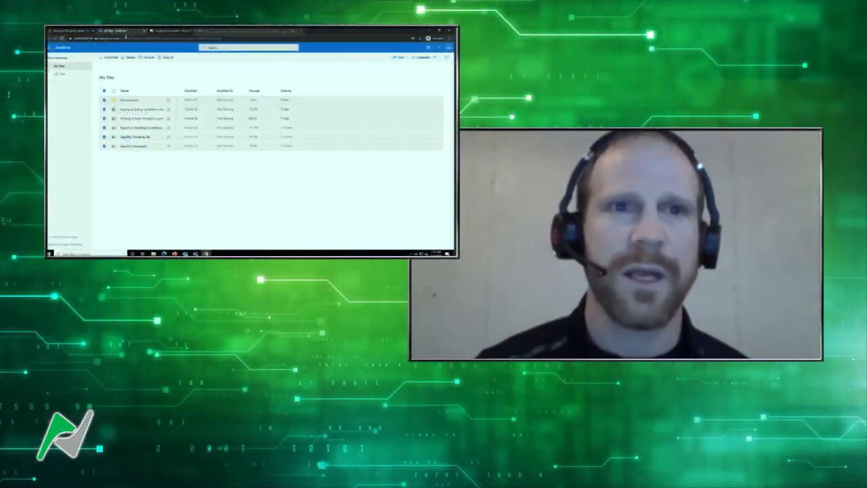
Check the open Exchange and Microsoft 365 admin pages, switch to Teams and view the files shared in the group chat
click(165, 31)
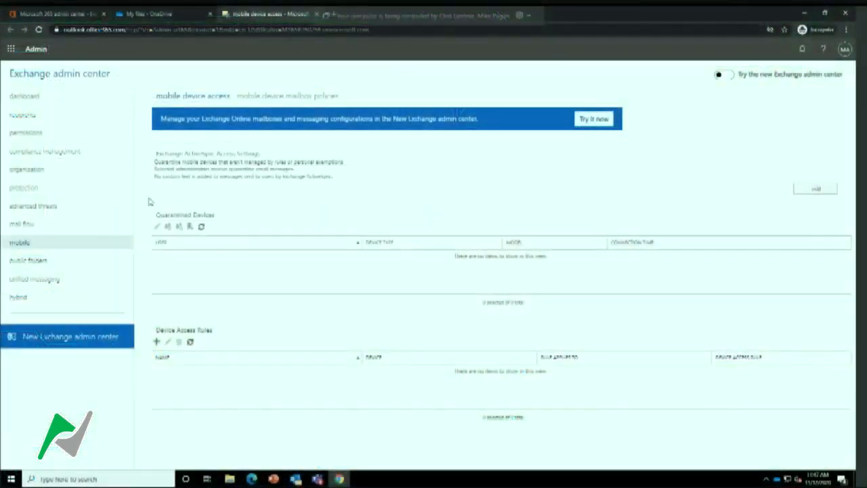
click(68, 14)
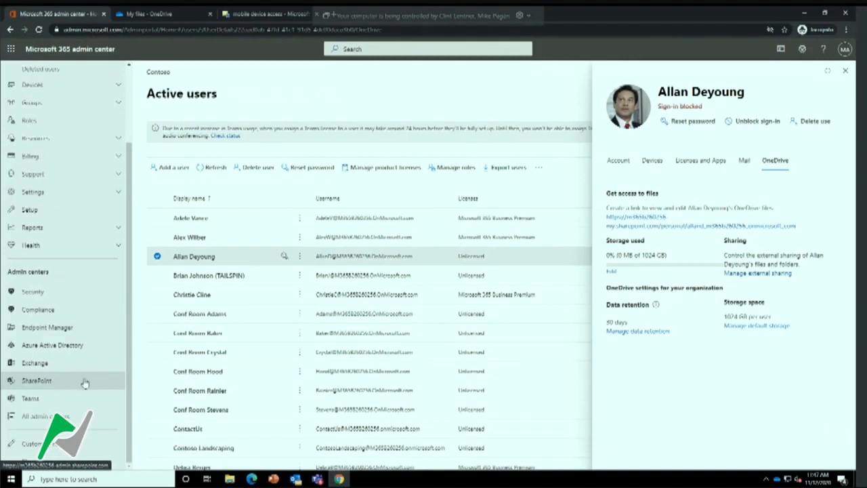
click(317, 479)
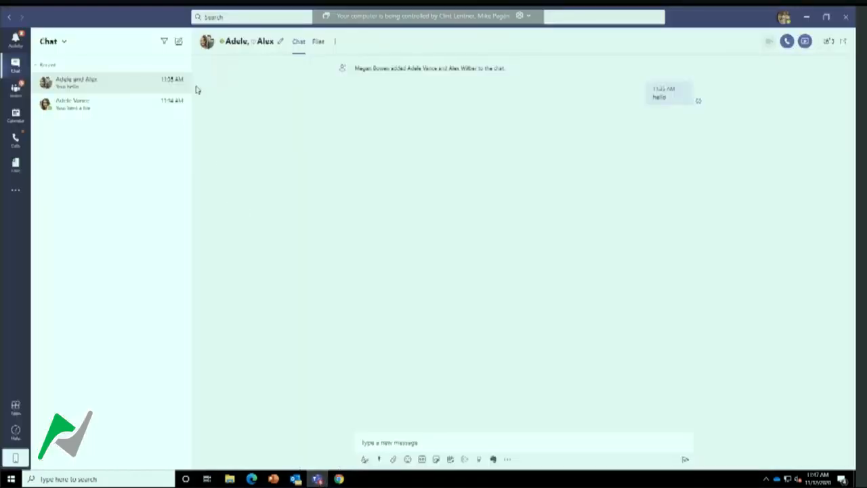
click(317, 45)
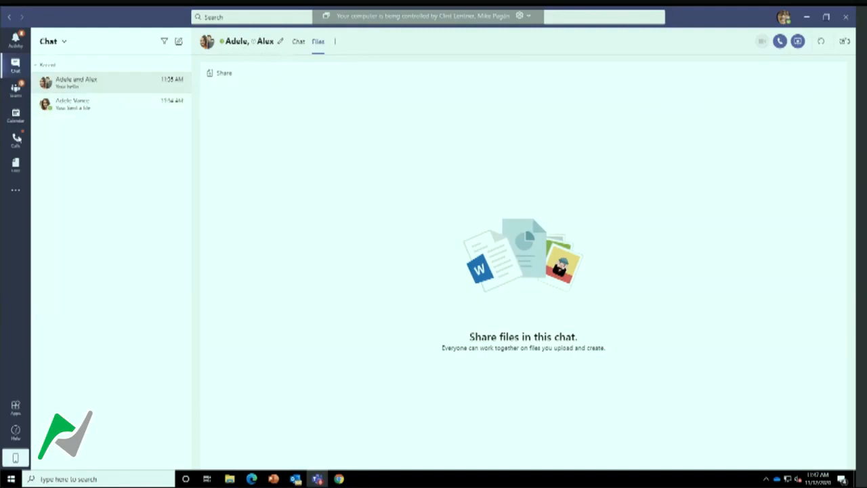
Show the files of the Digital Assets Web channel in X1050 Launch Team and open them in SharePoint using Google Chrome
click(16, 92)
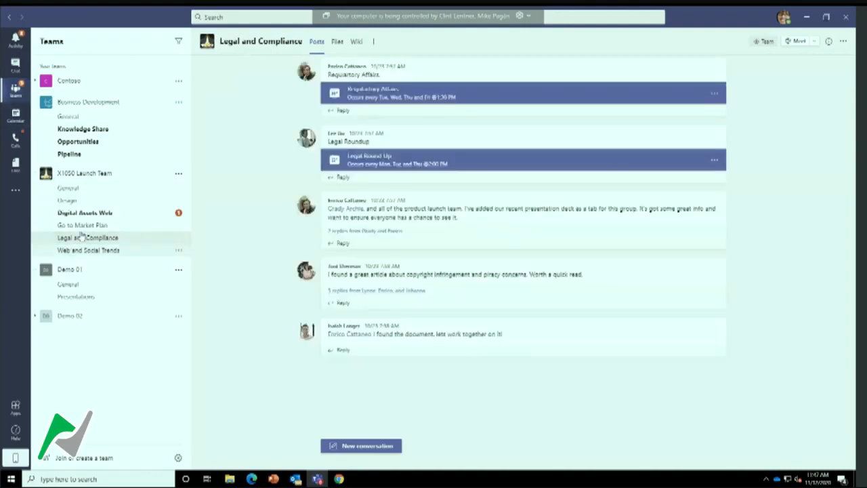
click(94, 216)
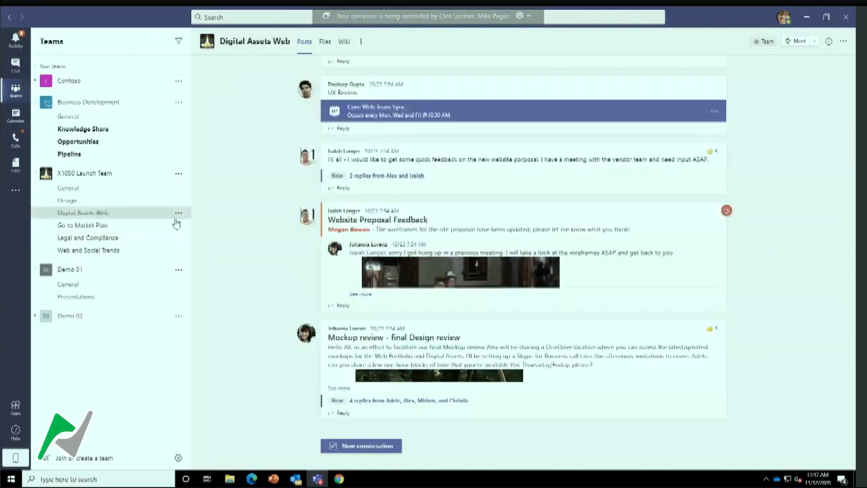
click(325, 43)
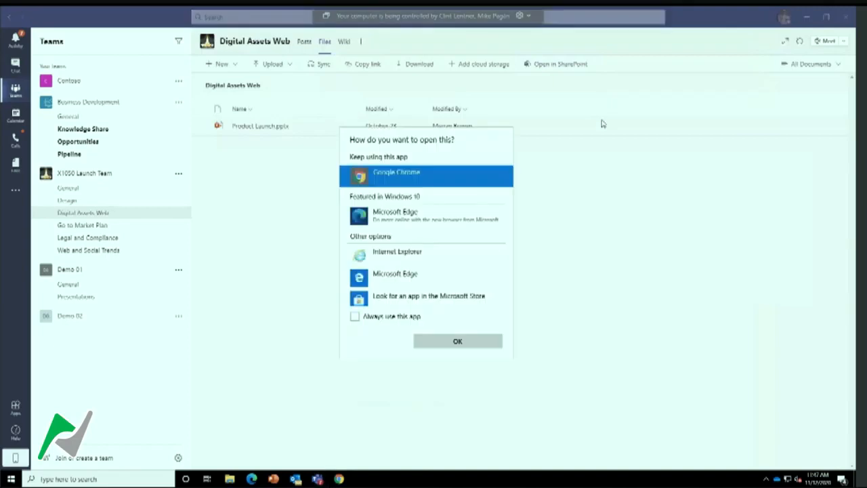
click(456, 341)
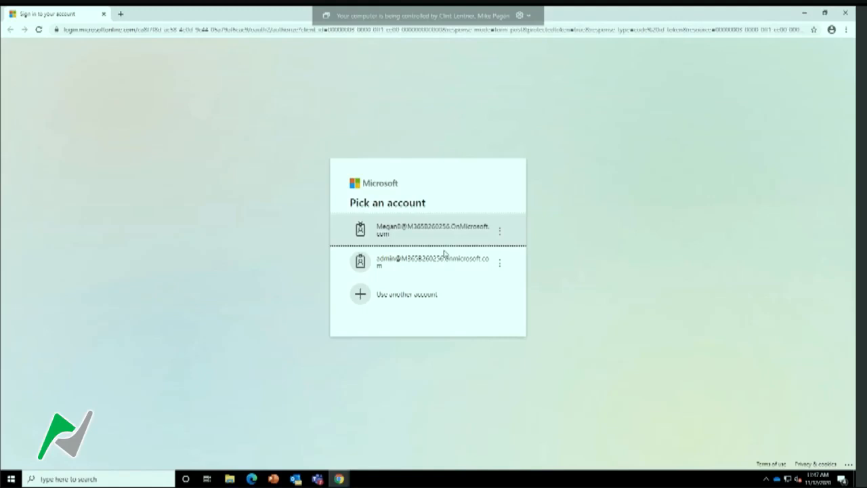
Sign in to SharePoint with the account e-mail, paste the account password and choose to stay signed in
click(439, 232)
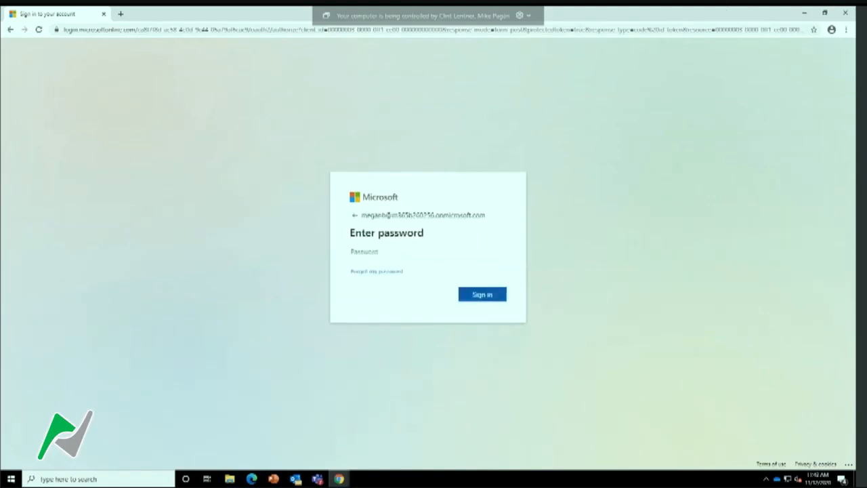
mouse_move(845, 8)
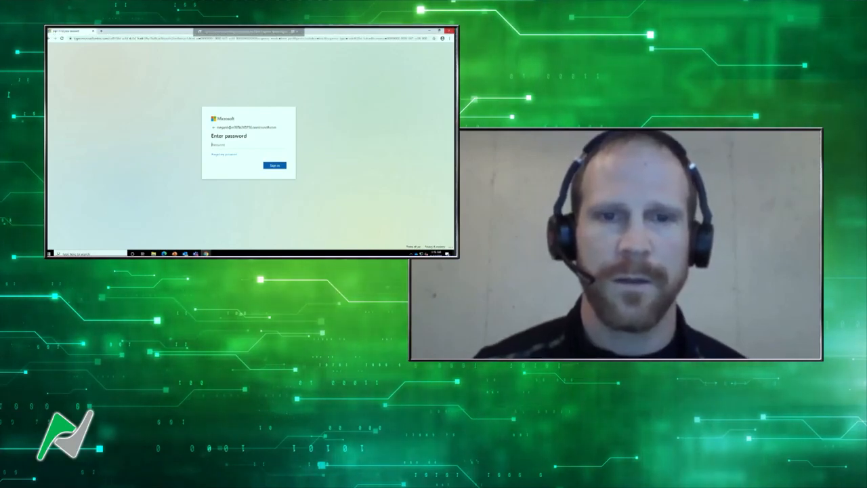
click(242, 145)
key(ctrl+v)
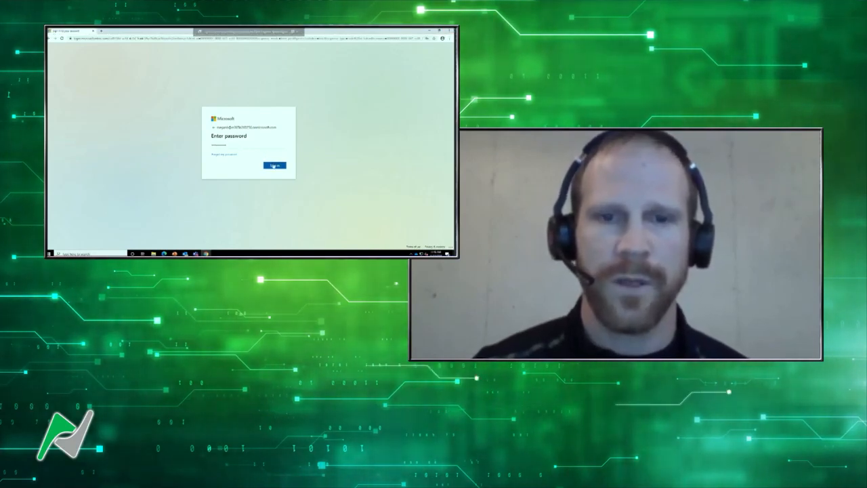
click(274, 166)
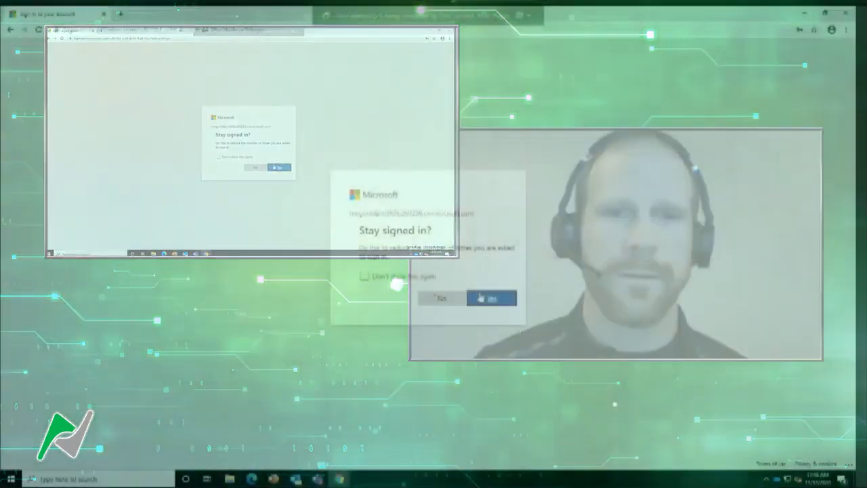
click(478, 299)
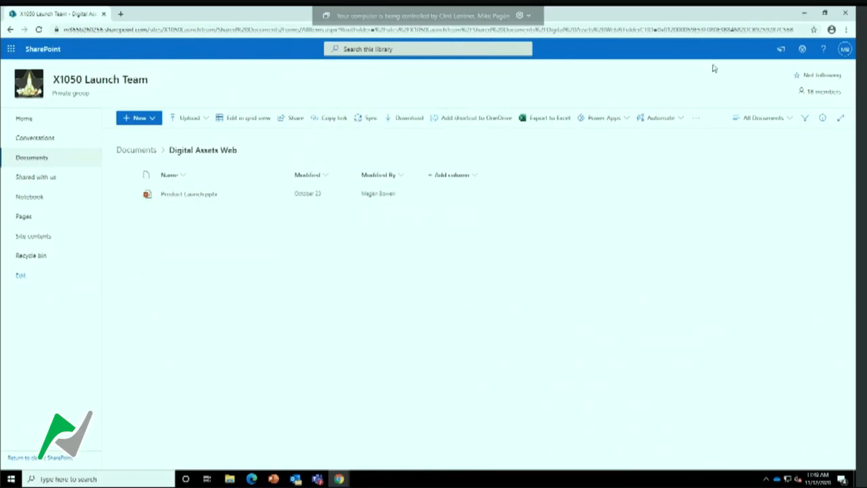
Return to Teams, sync the Digital Assets Web files to the computer and view the synced folder in File Explorer
click(803, 14)
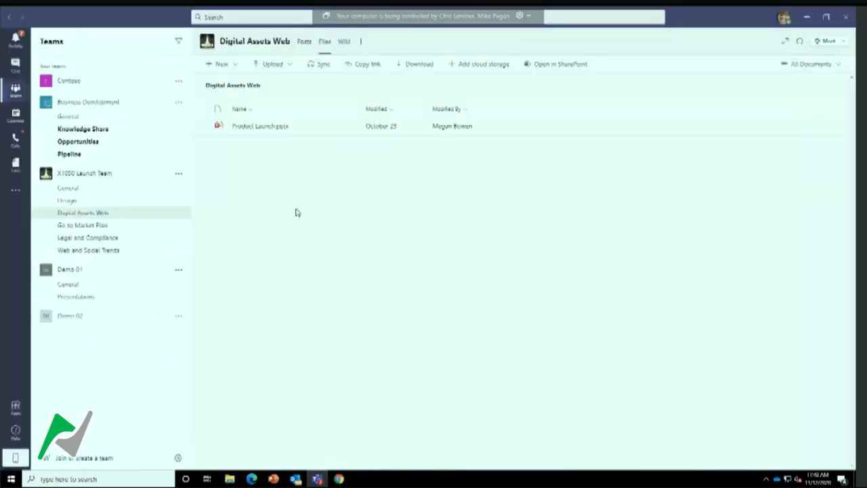
click(315, 66)
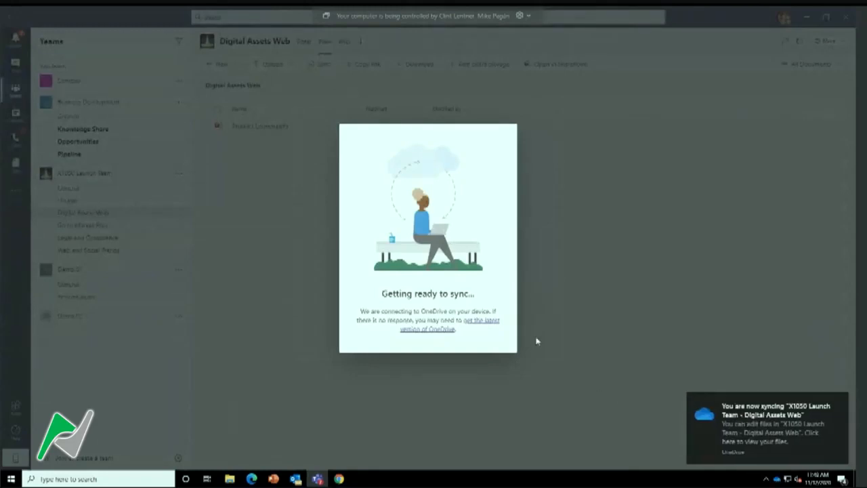
click(230, 480)
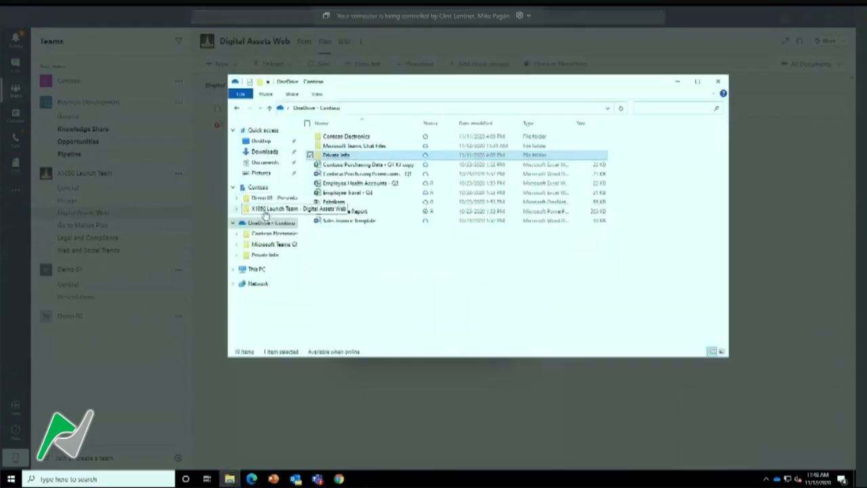
click(266, 208)
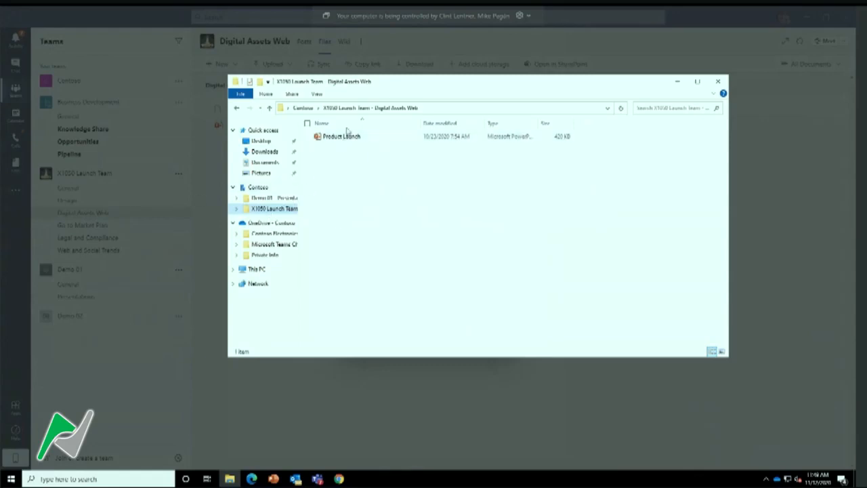
click(678, 82)
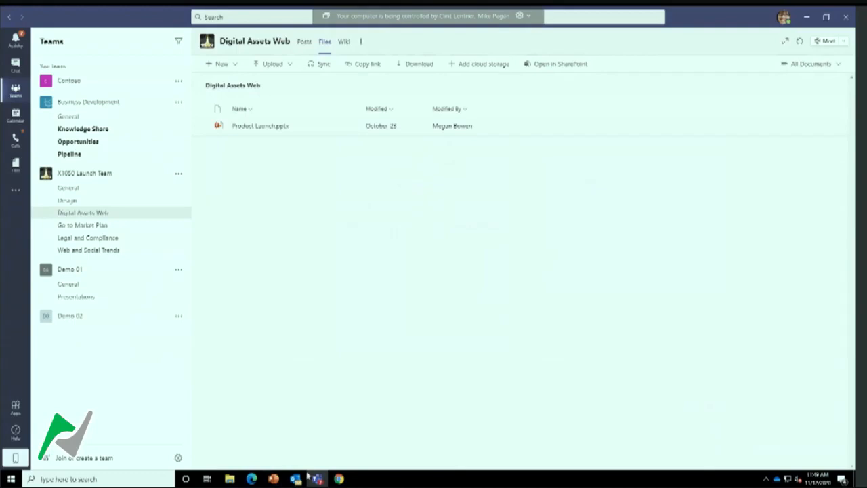
From the Microsoft 365 admin centers, open OneDrive's Sharing settings and select Internal: Only people in your organization as the default link type
mouse_move(339, 479)
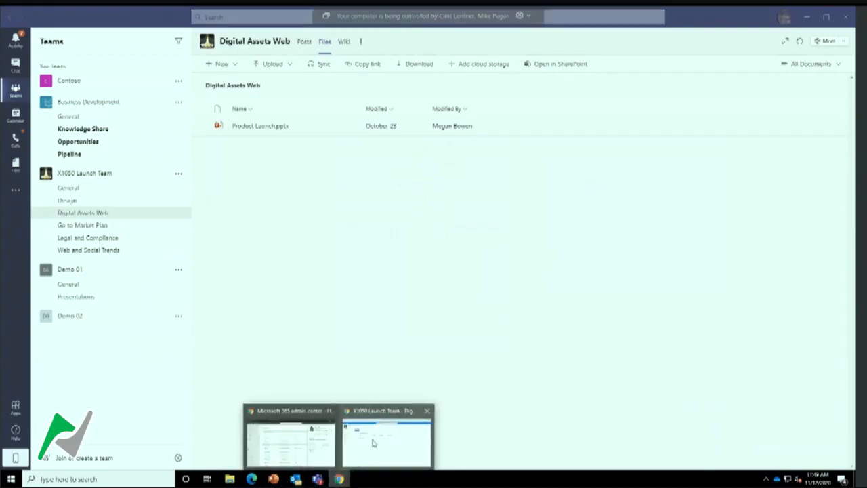
click(296, 446)
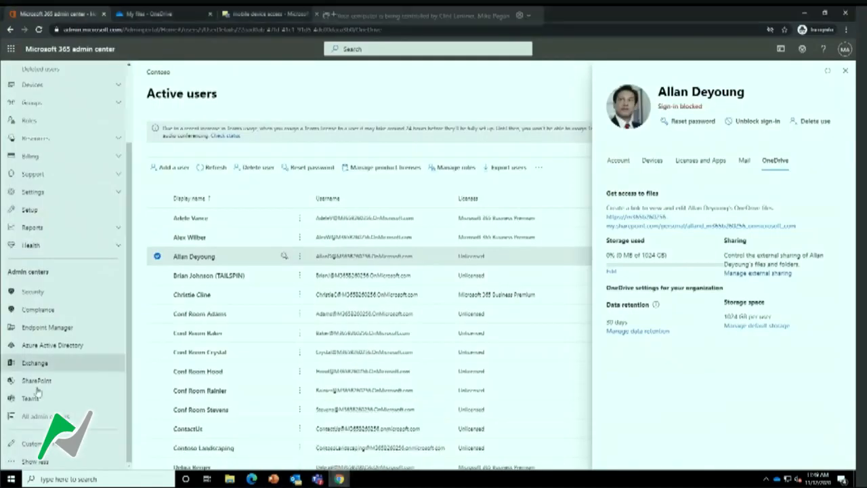
click(39, 416)
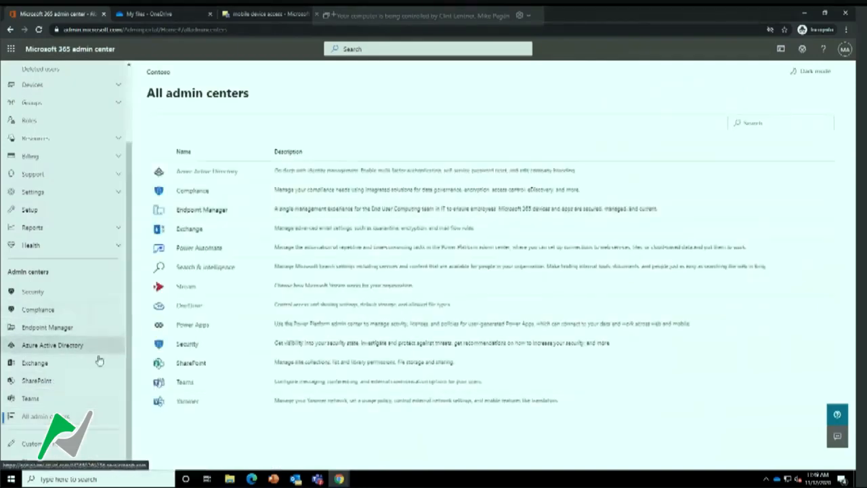
click(189, 307)
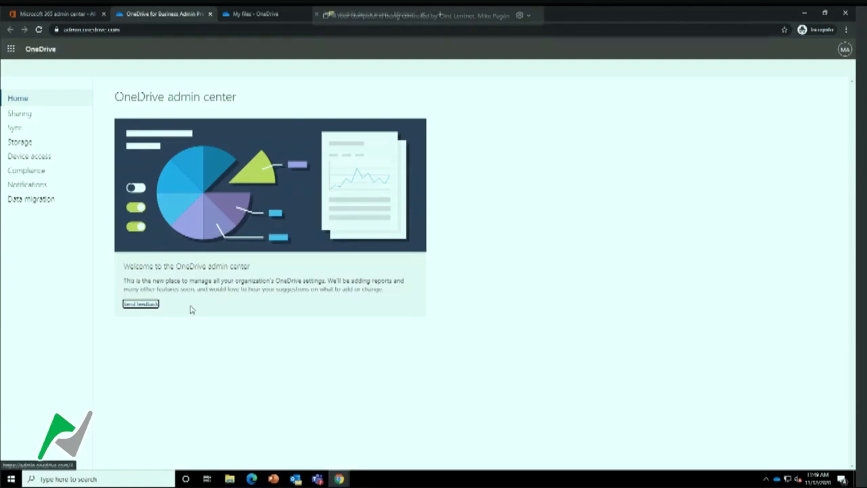
click(27, 115)
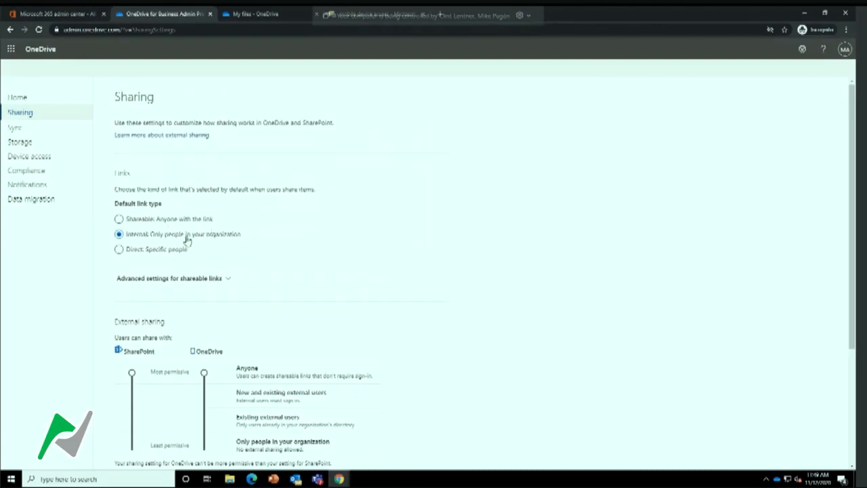
click(119, 218)
click(119, 234)
Restrict external sharing for both OneDrive and SharePoint to Only people in your organization
scroll(220, 245, down, 1)
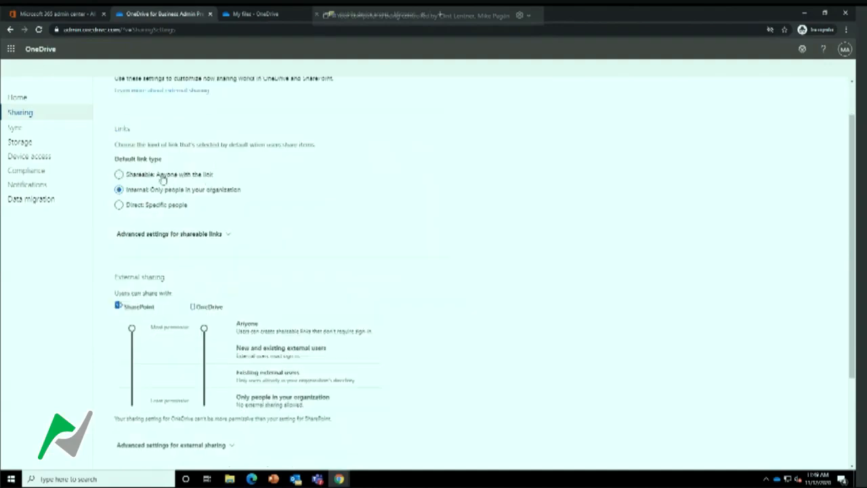
scroll(296, 180, down, 2)
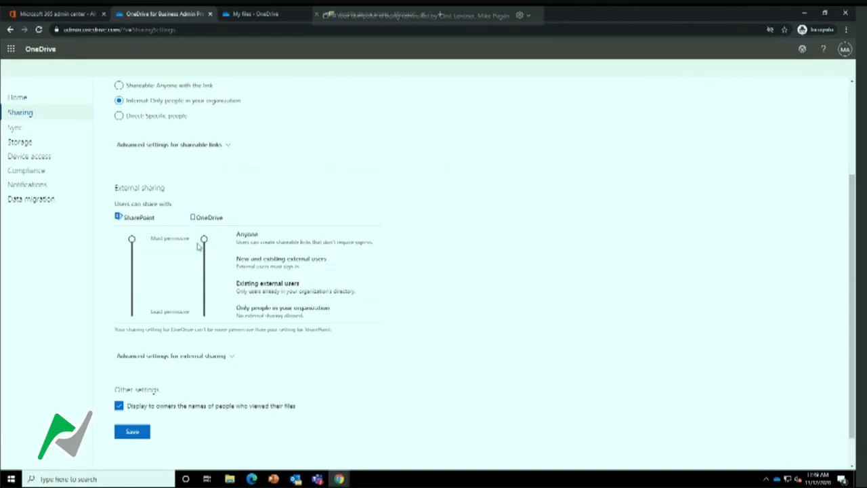
drag(205, 244, 201, 320)
drag(133, 258, 132, 315)
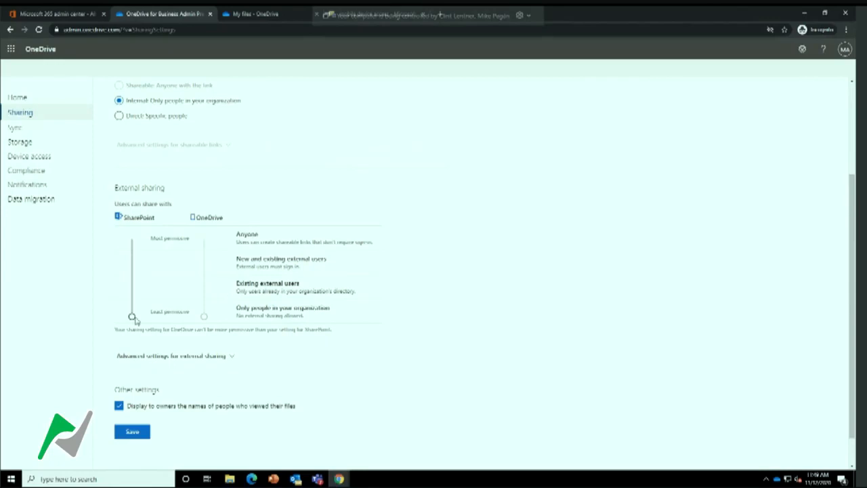
Set external sharing for both SharePoint and OneDrive to New and existing external users
drag(131, 316, 133, 291)
drag(205, 317, 204, 291)
drag(132, 290, 133, 266)
right_click(136, 269)
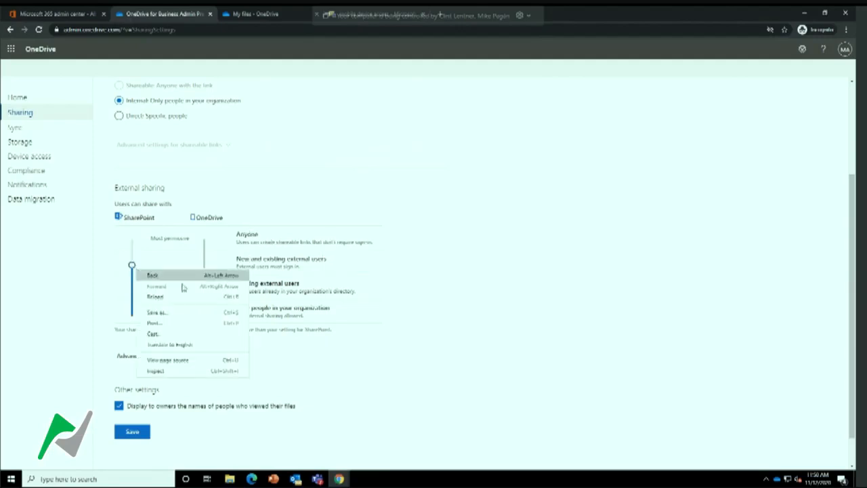
click(328, 302)
drag(204, 290, 204, 265)
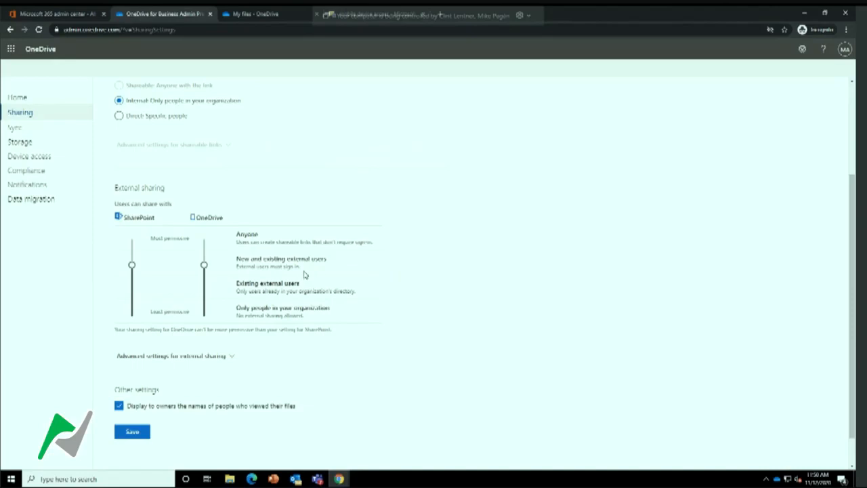
Show the advanced settings for external sharing and save the sharing configuration
scroll(158, 405, down, 1)
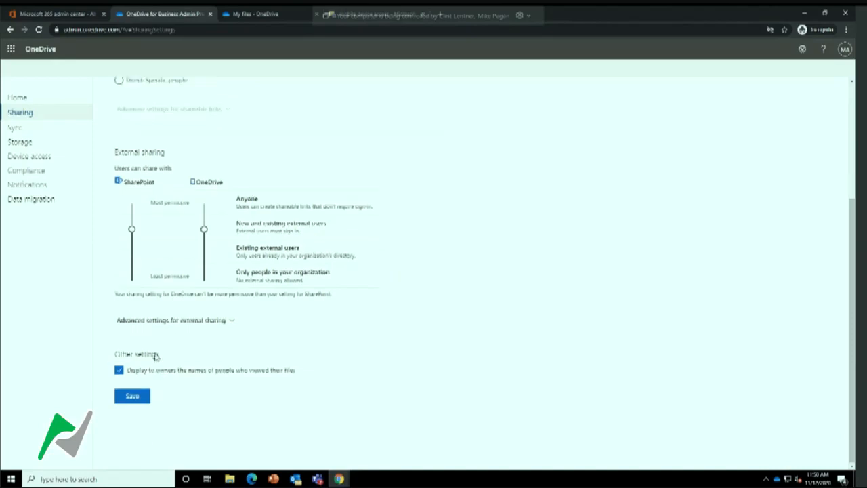
click(231, 321)
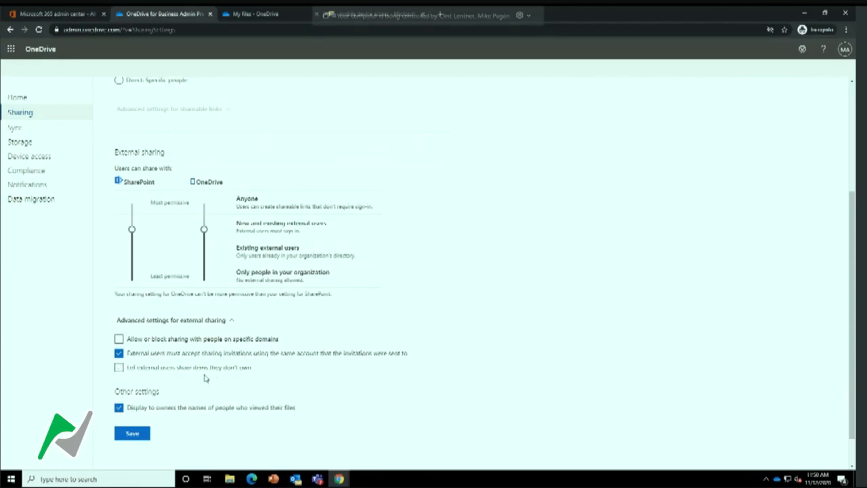
click(134, 435)
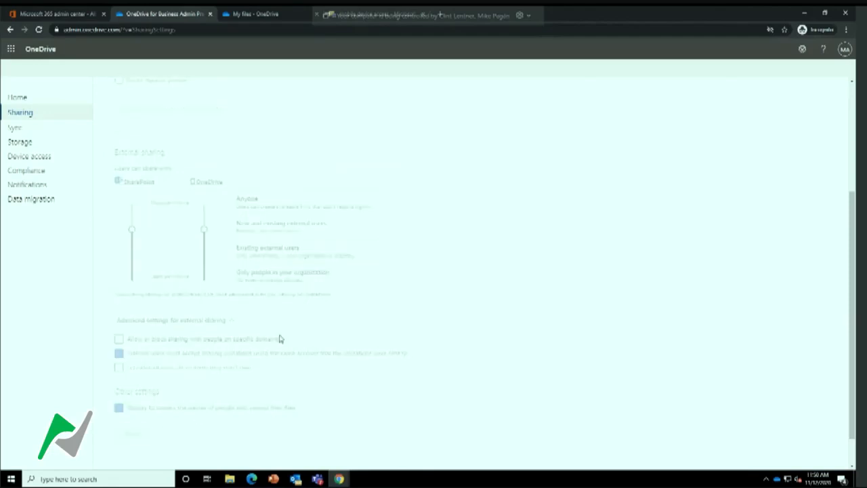
Try to open the Teams admin center from the Microsoft 365 admin center, close its page and return to the Teams app
click(76, 15)
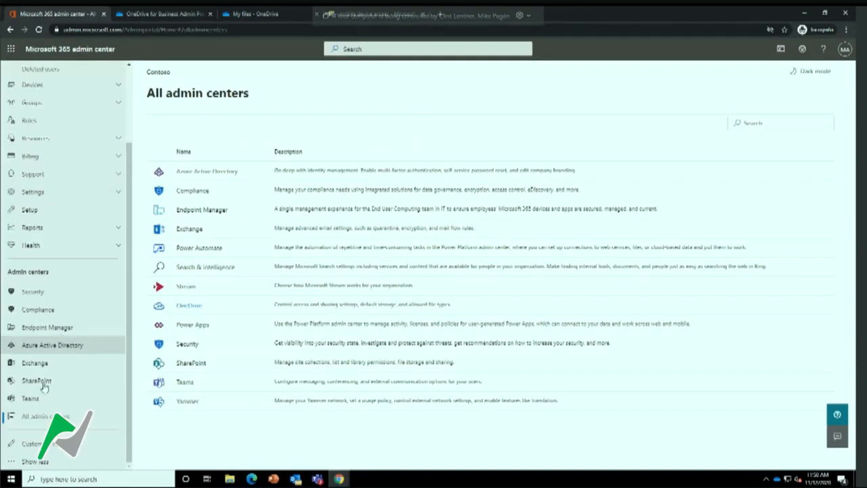
click(31, 399)
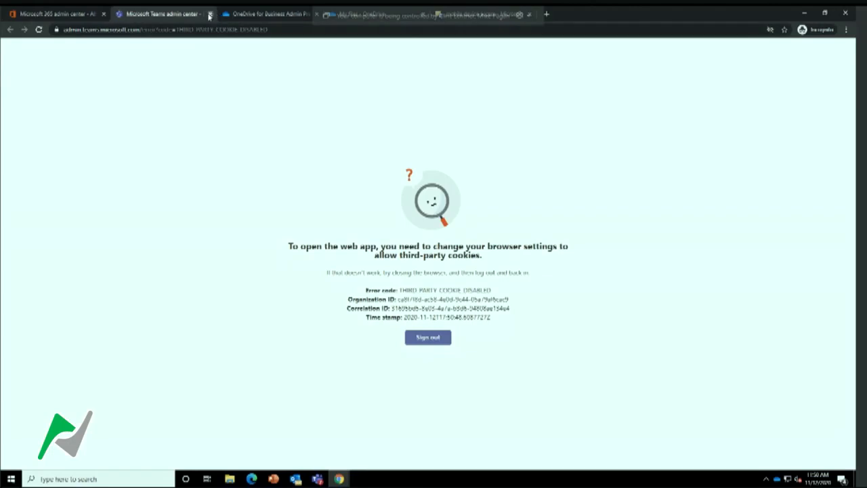
click(209, 14)
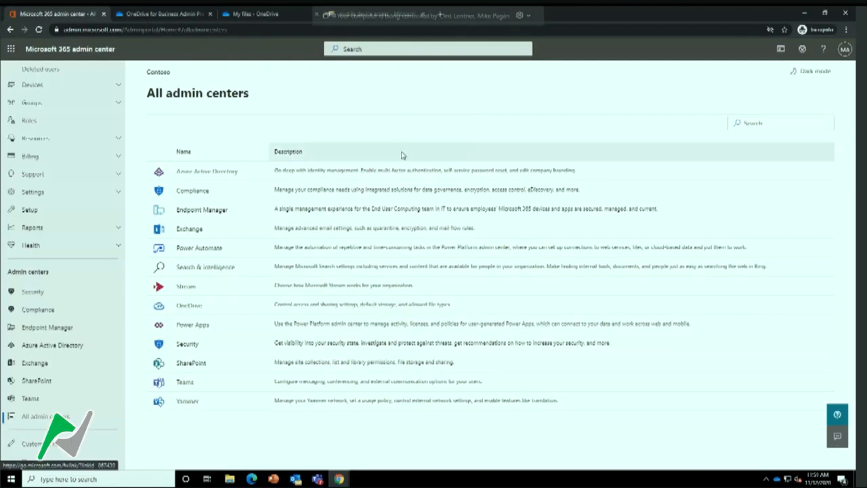
click(803, 12)
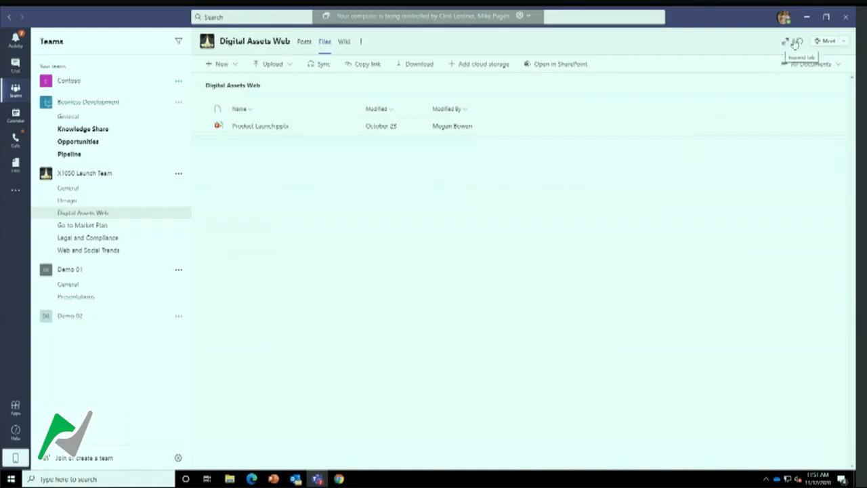
mouse_move(782, 12)
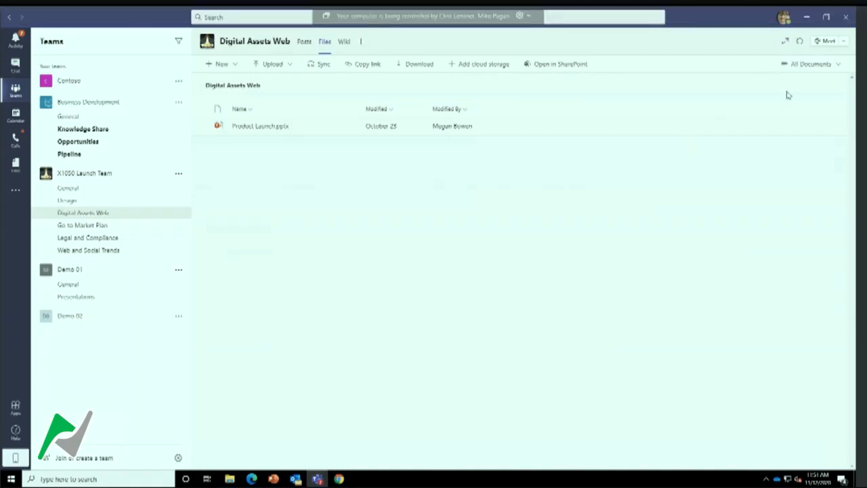